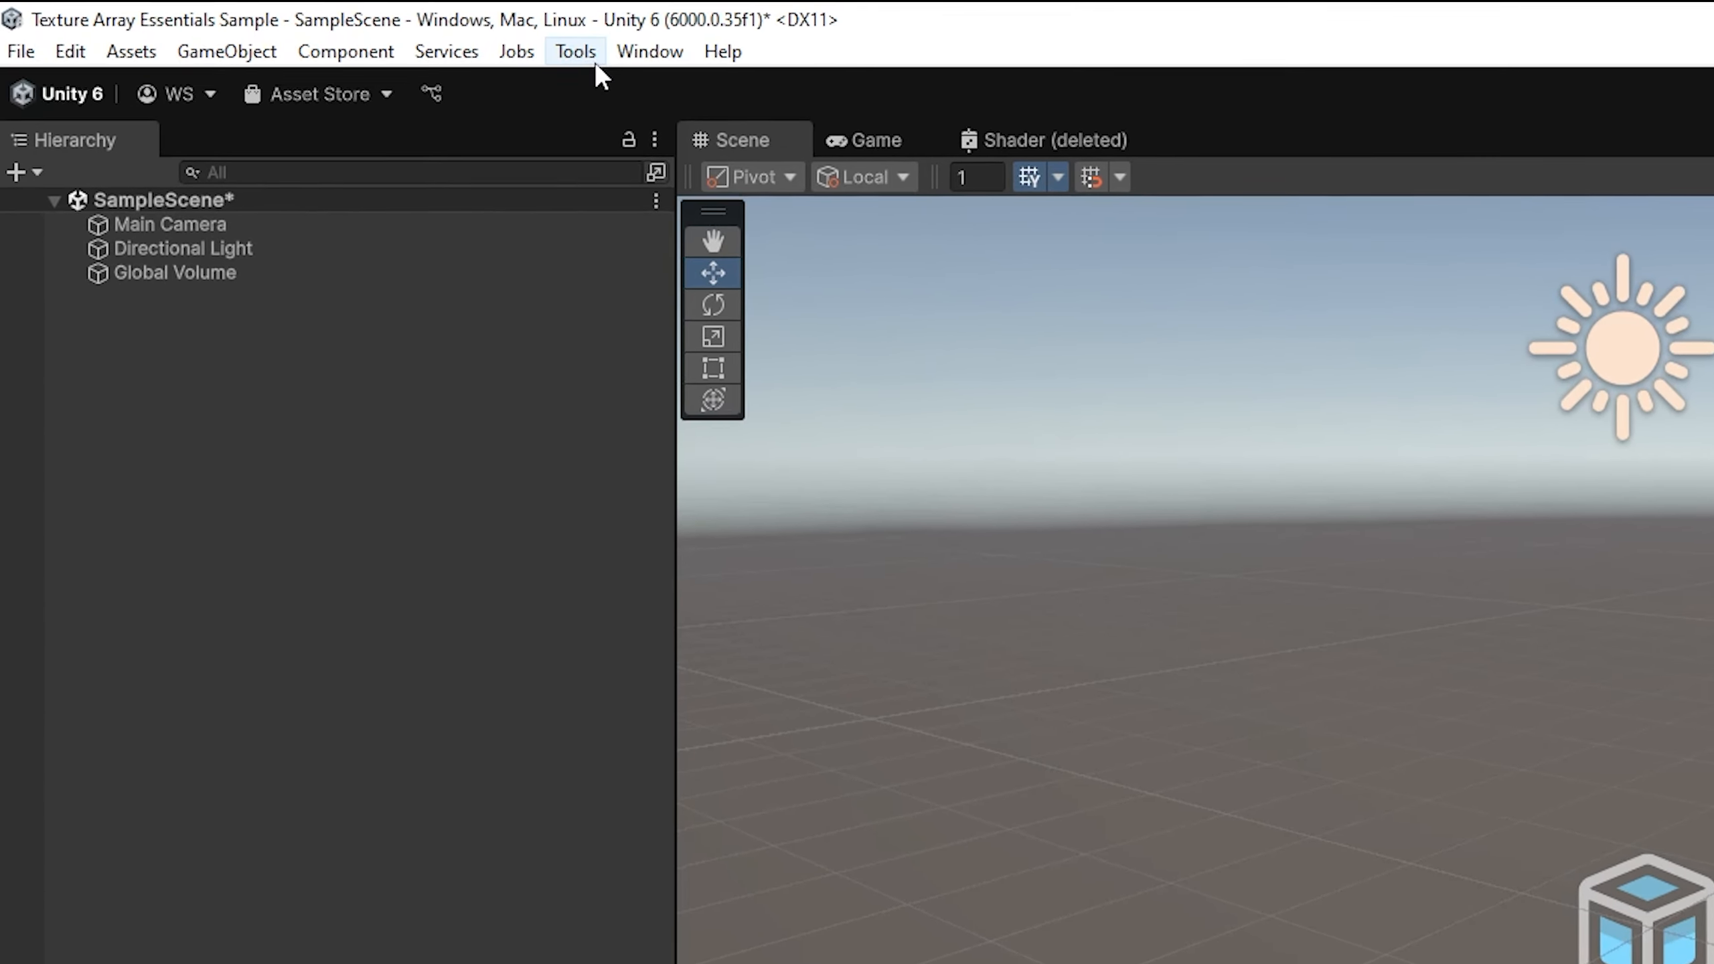
Step: Open the Create Array window from the Texture Array Utilities
{"action": "left_click", "coordinate": [258, 22]}
{"action": "mouse_move", "coordinate": [627, 89]}
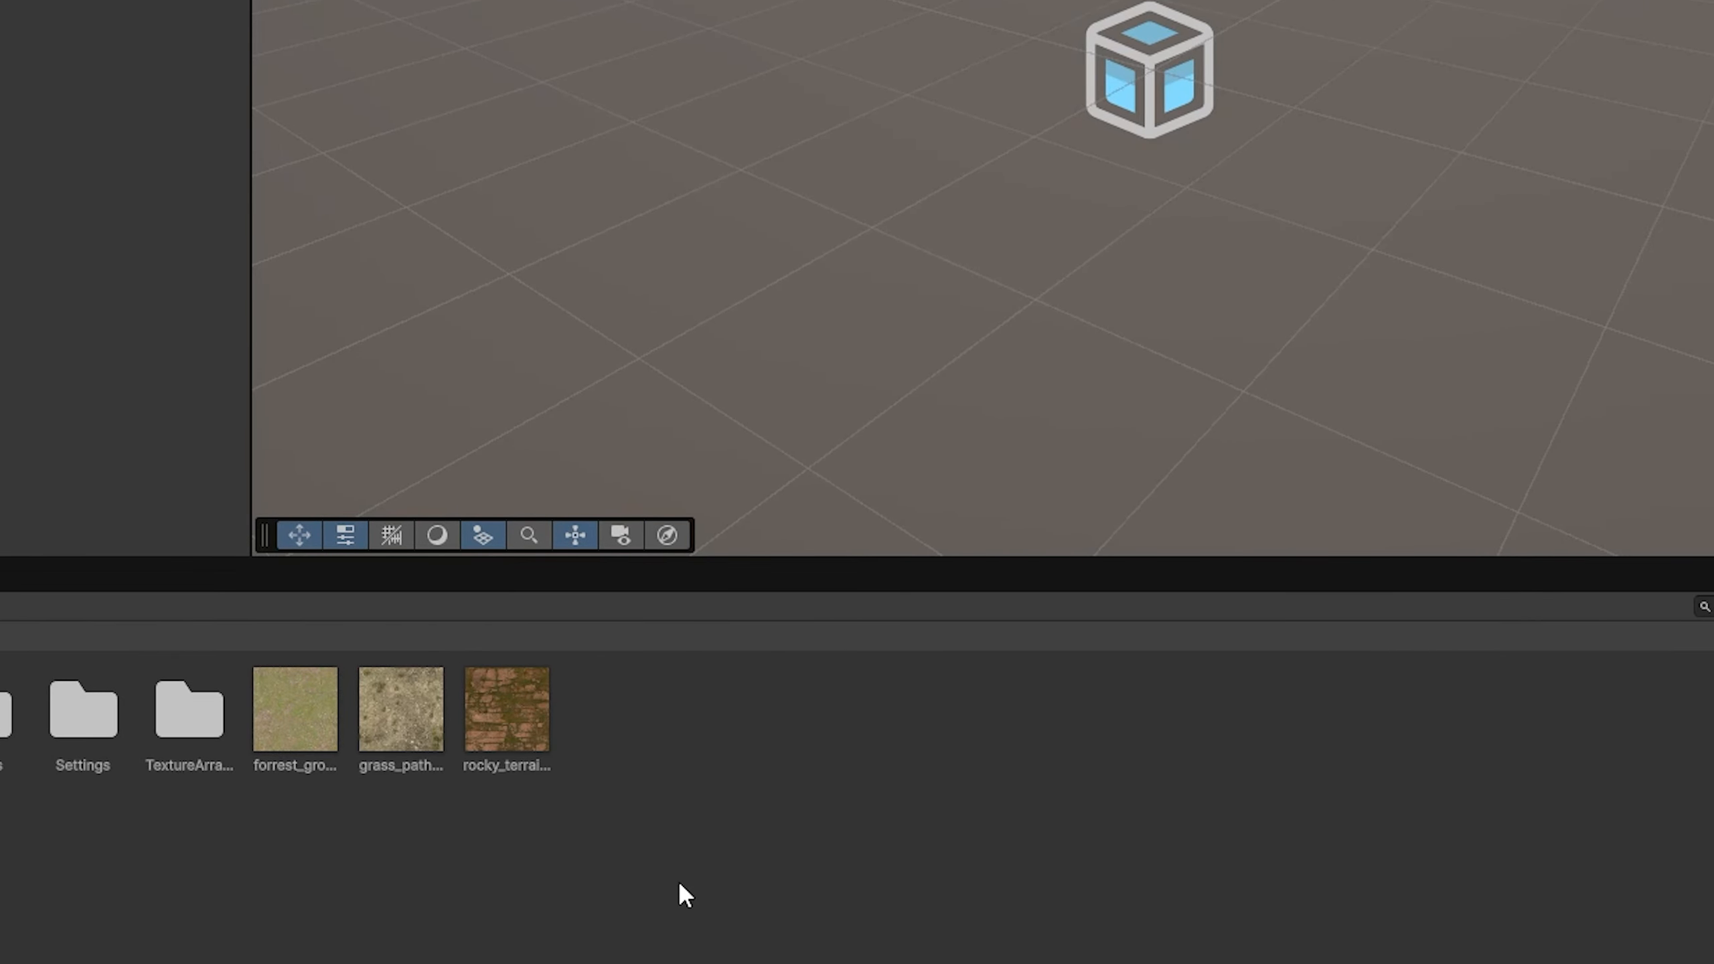
{"action": "right_click", "coordinate": [679, 881]}
{"action": "mouse_move", "coordinate": [1007, 668]}
{"action": "left_click", "coordinate": [1156, 675]}
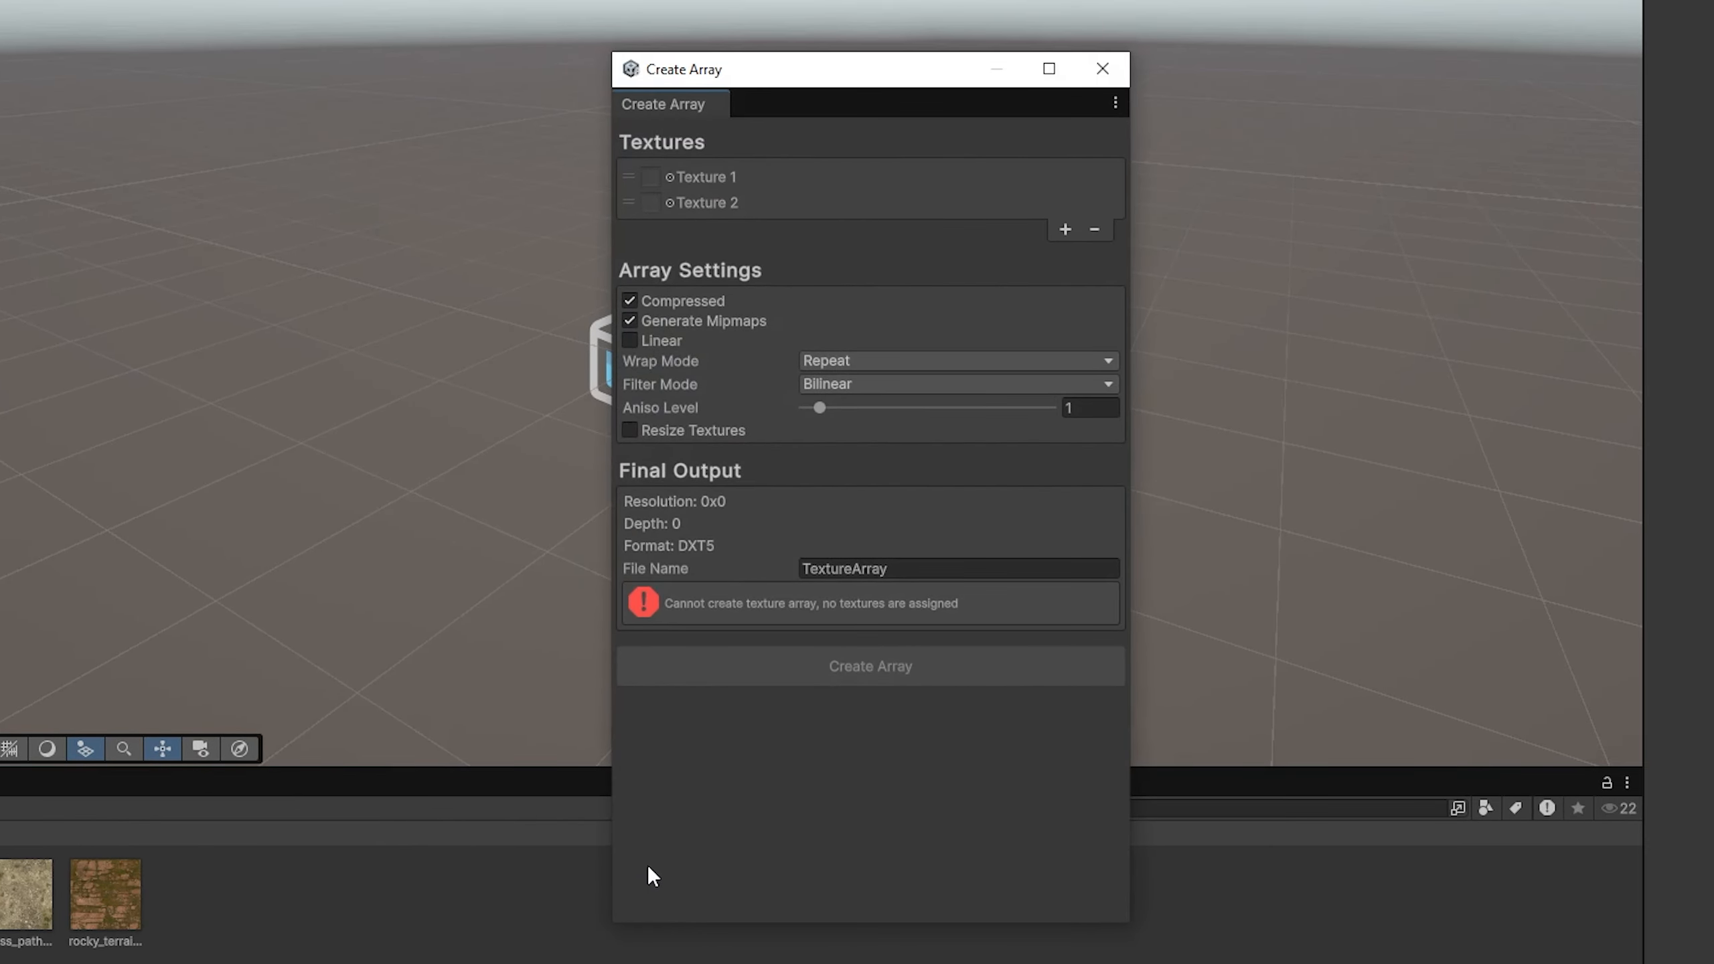
Step: Assign the forrest ground, grass path and rocky terrain textures to the array, resizing the mismatched third texture to fit
{"action": "left_click", "coordinate": [444, 793]}
{"action": "left_click", "coordinate": [518, 793], "text": "ctrl"}
{"action": "left_click_drag", "start_coordinate": [519, 793], "coordinate": [1134, 424]}
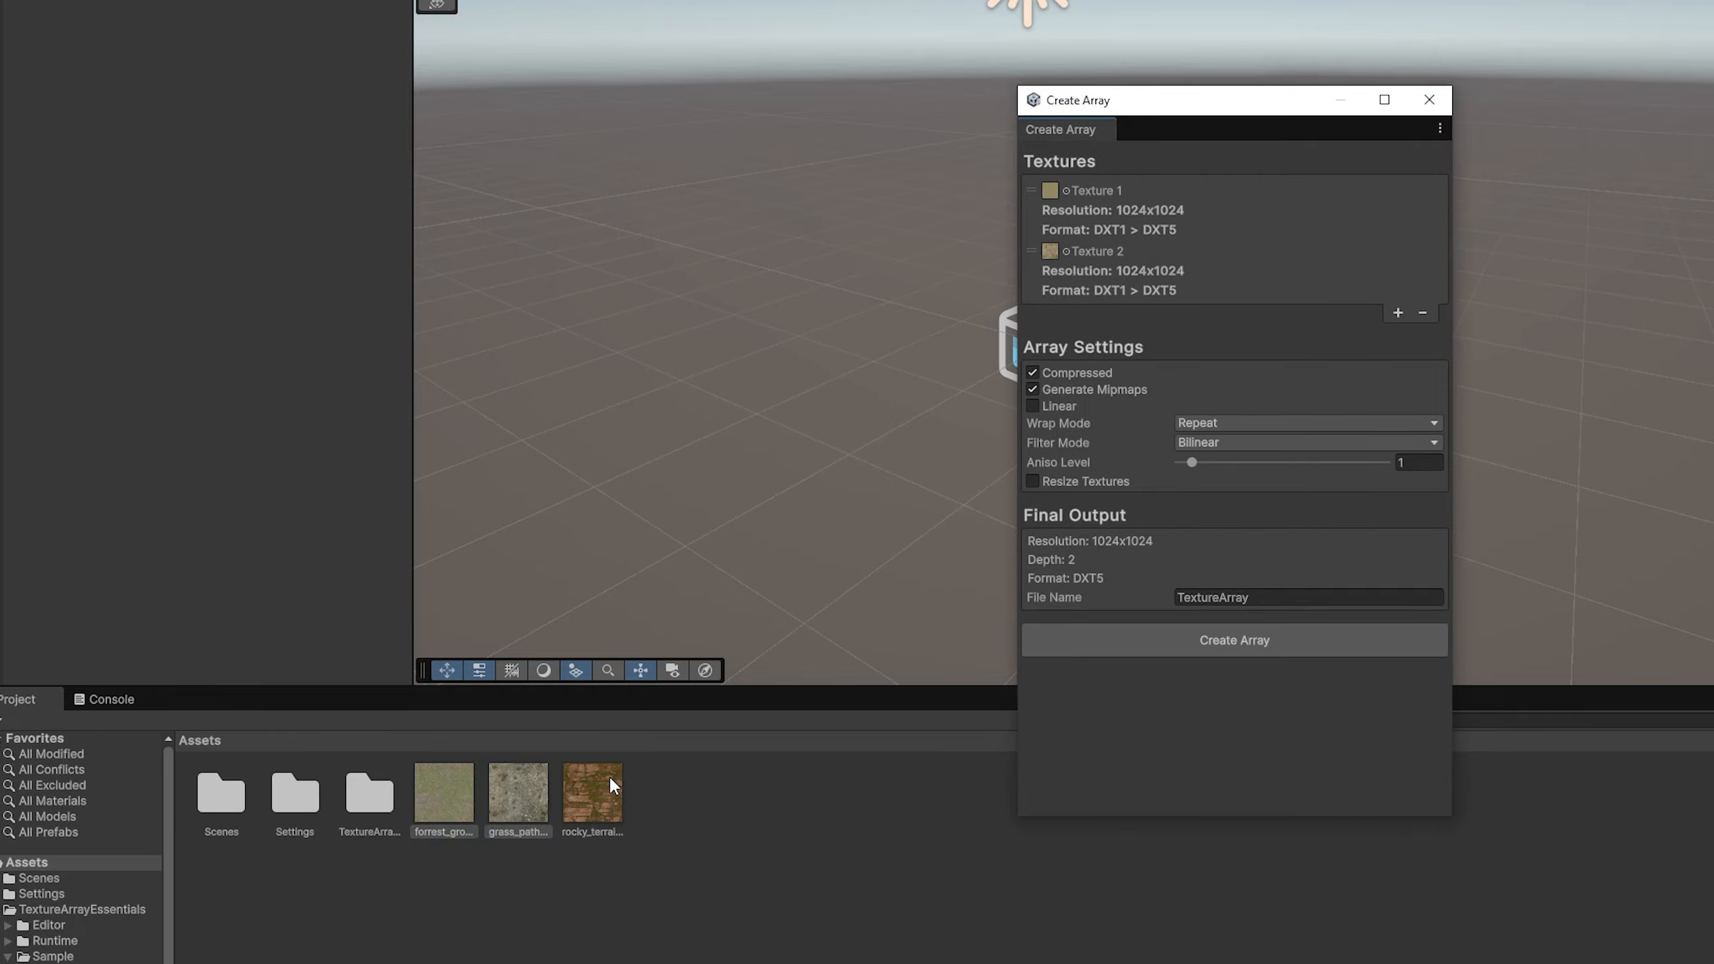
{"action": "left_click_drag", "start_coordinate": [608, 775], "coordinate": [1210, 498]}
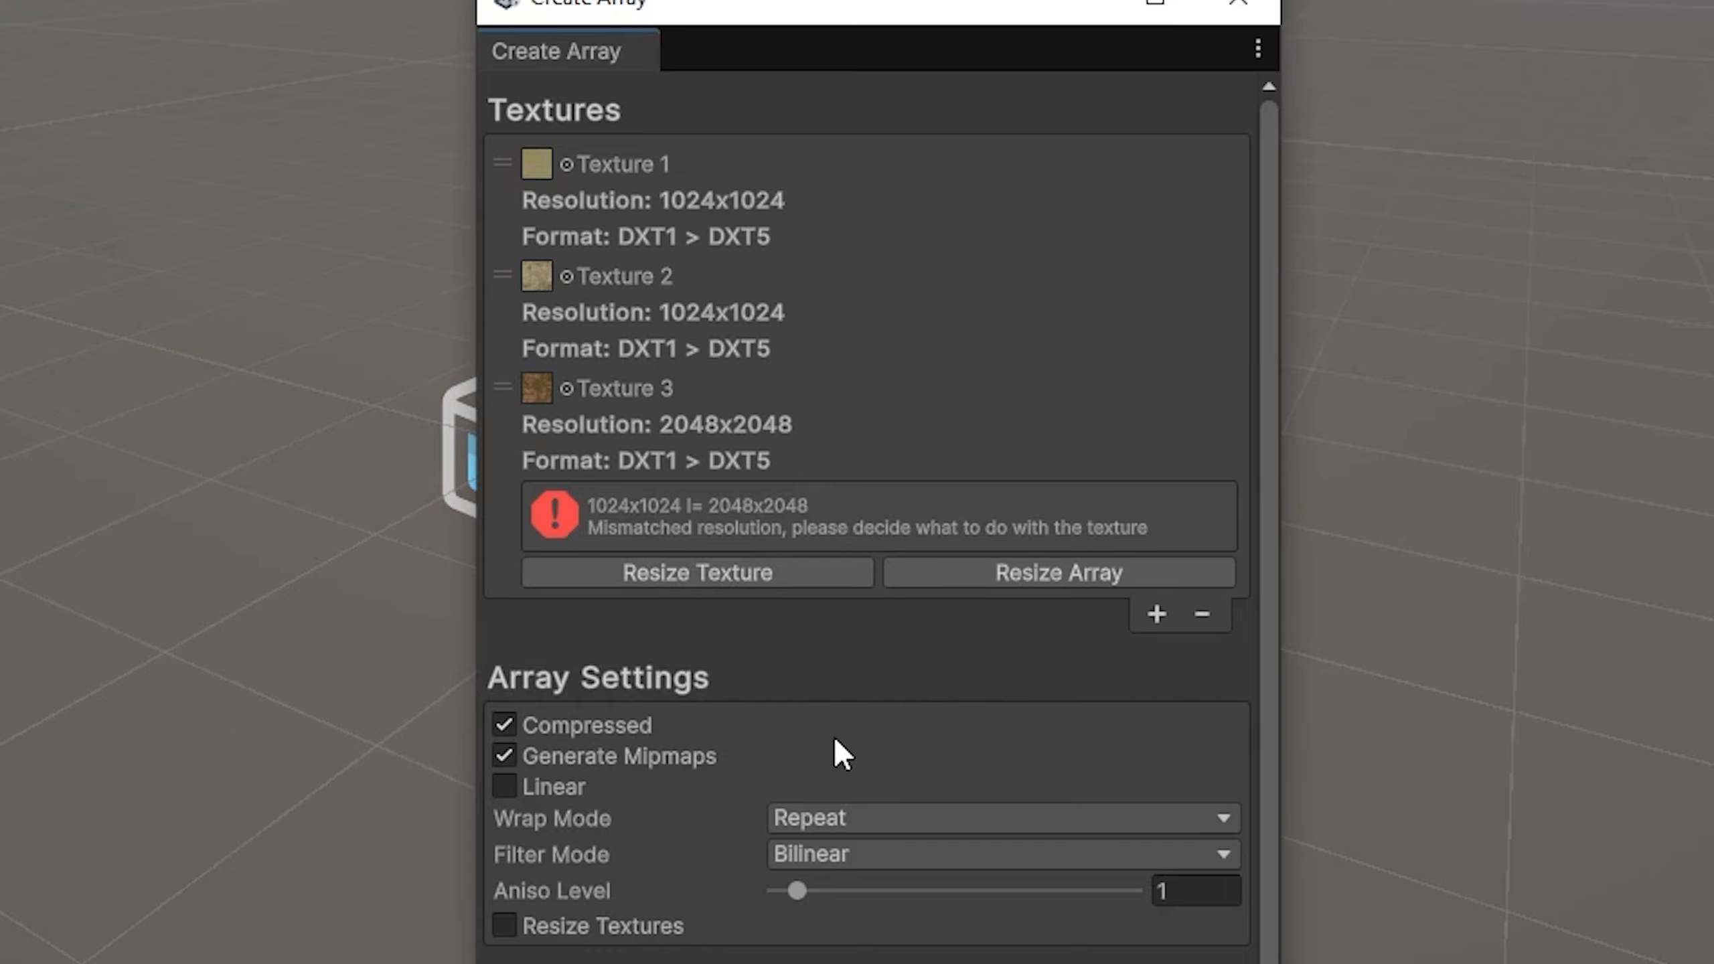
{"action": "left_click", "coordinate": [705, 579]}
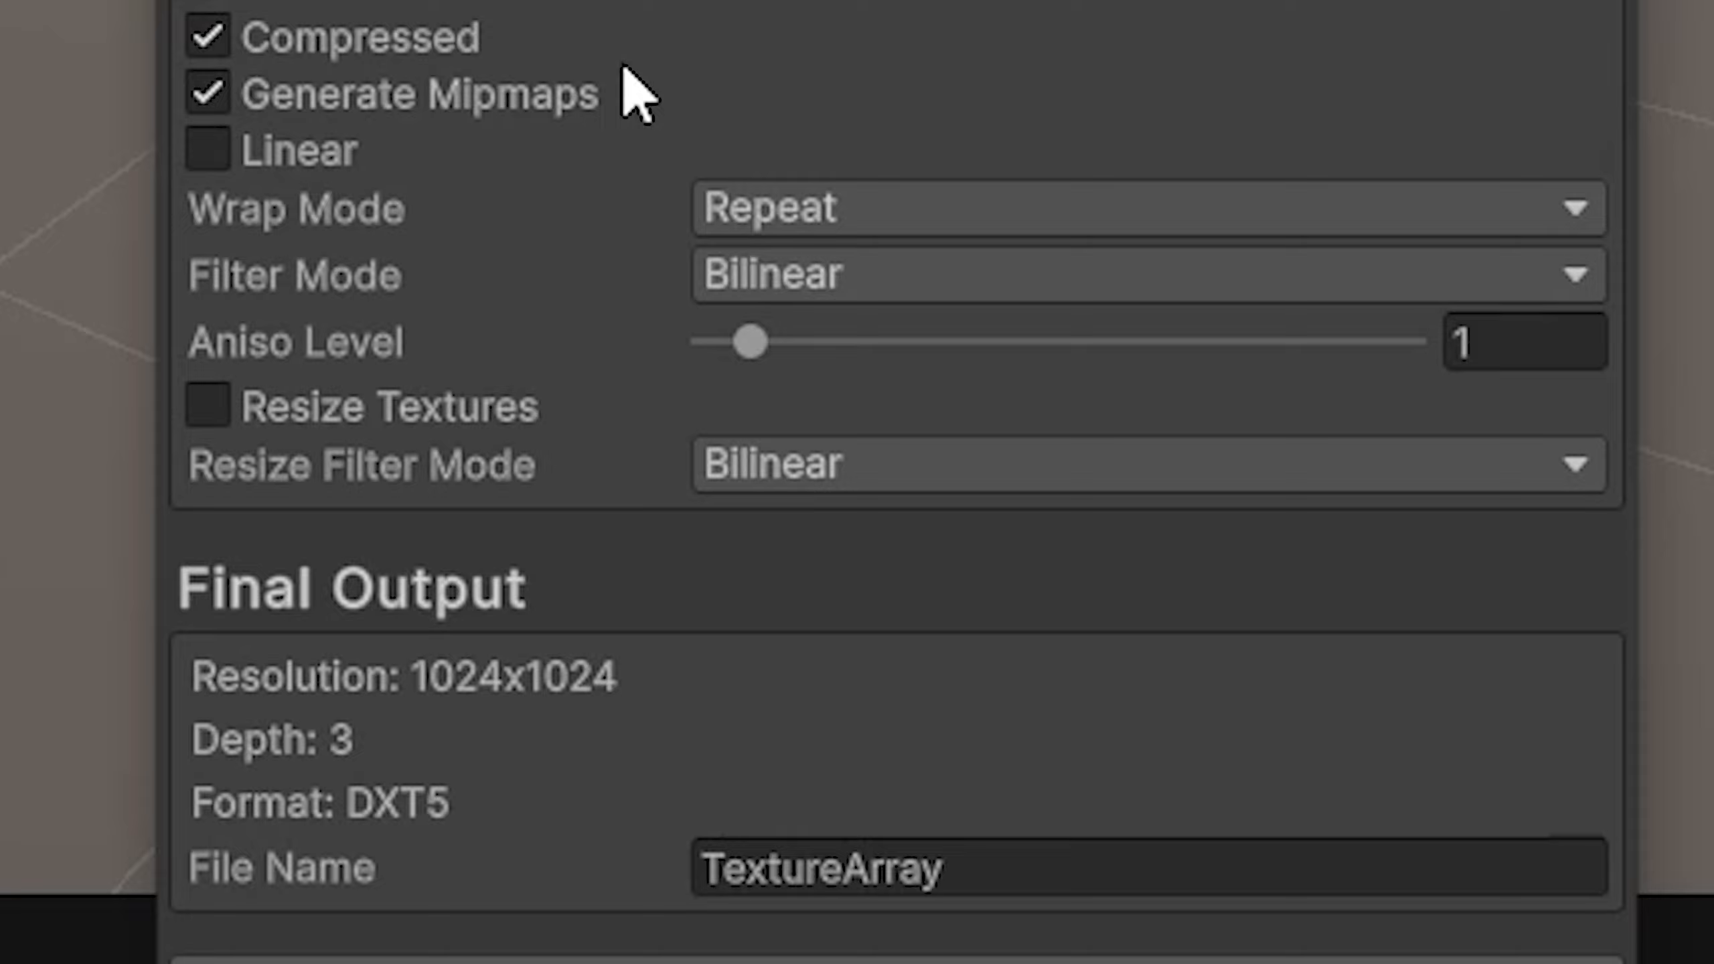
Step: Enable texture resizing at 2048 x 2048 and create the texture array as TextureArray
{"action": "left_click", "coordinate": [496, 459]}
{"action": "left_click", "coordinate": [784, 465]}
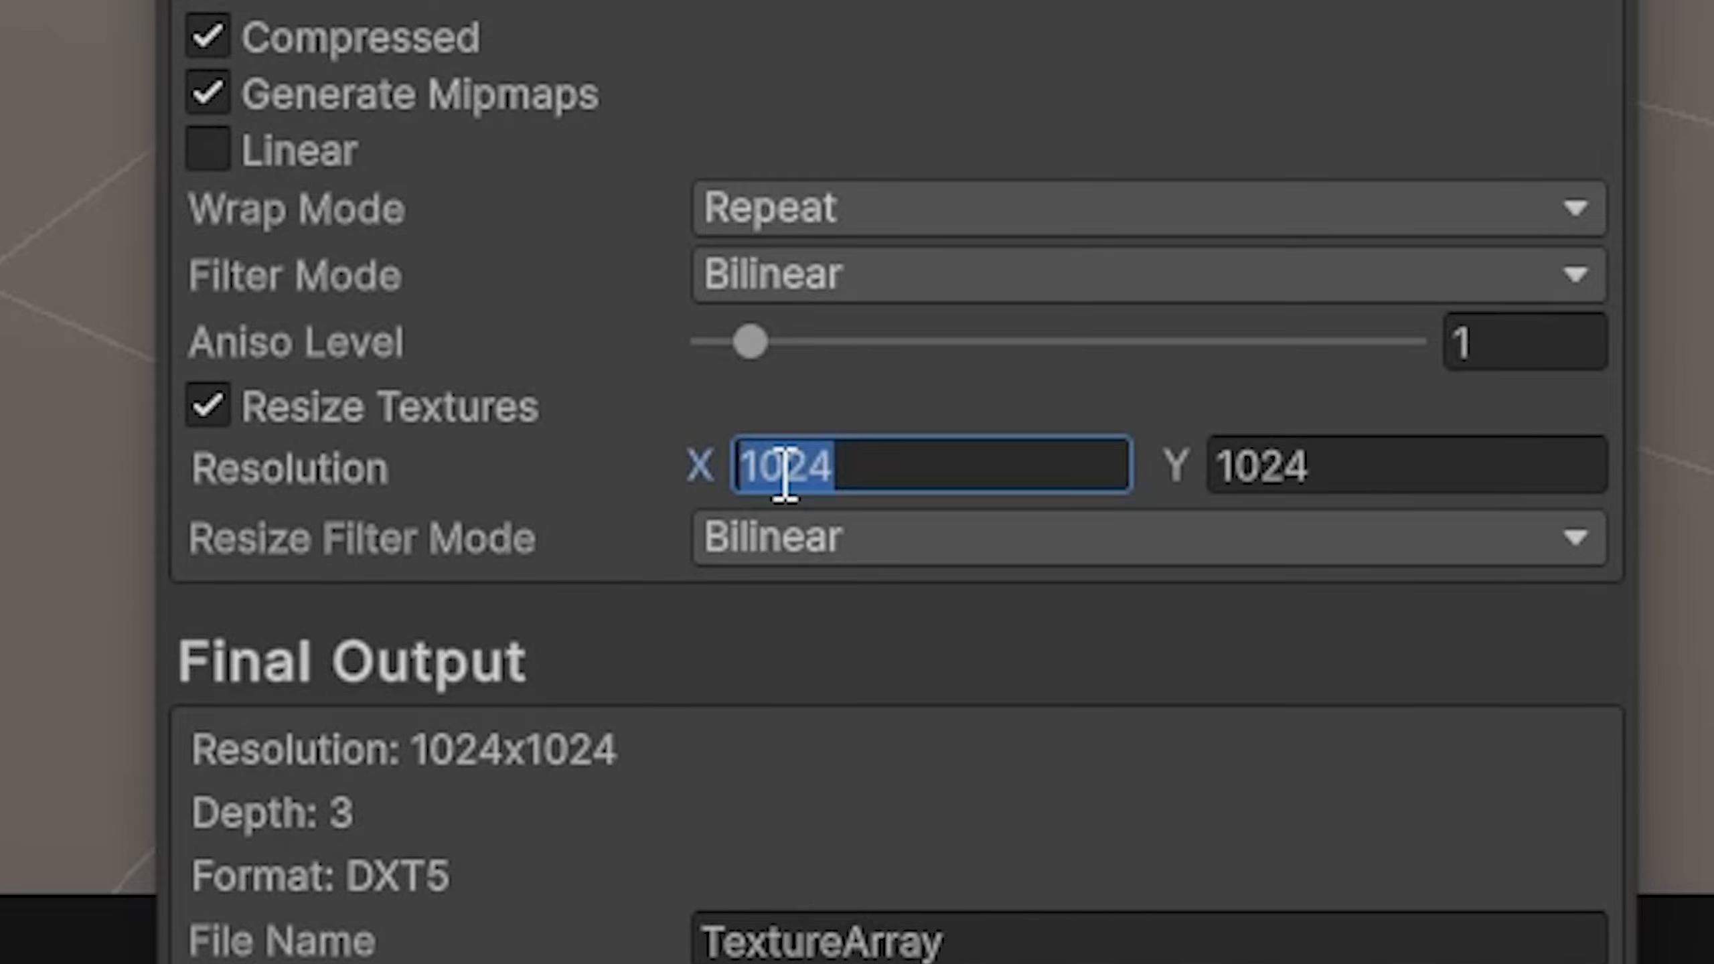
{"action": "type", "text": "2048"}
{"action": "key", "text": "Tab"}
{"action": "type", "text": "2048"}
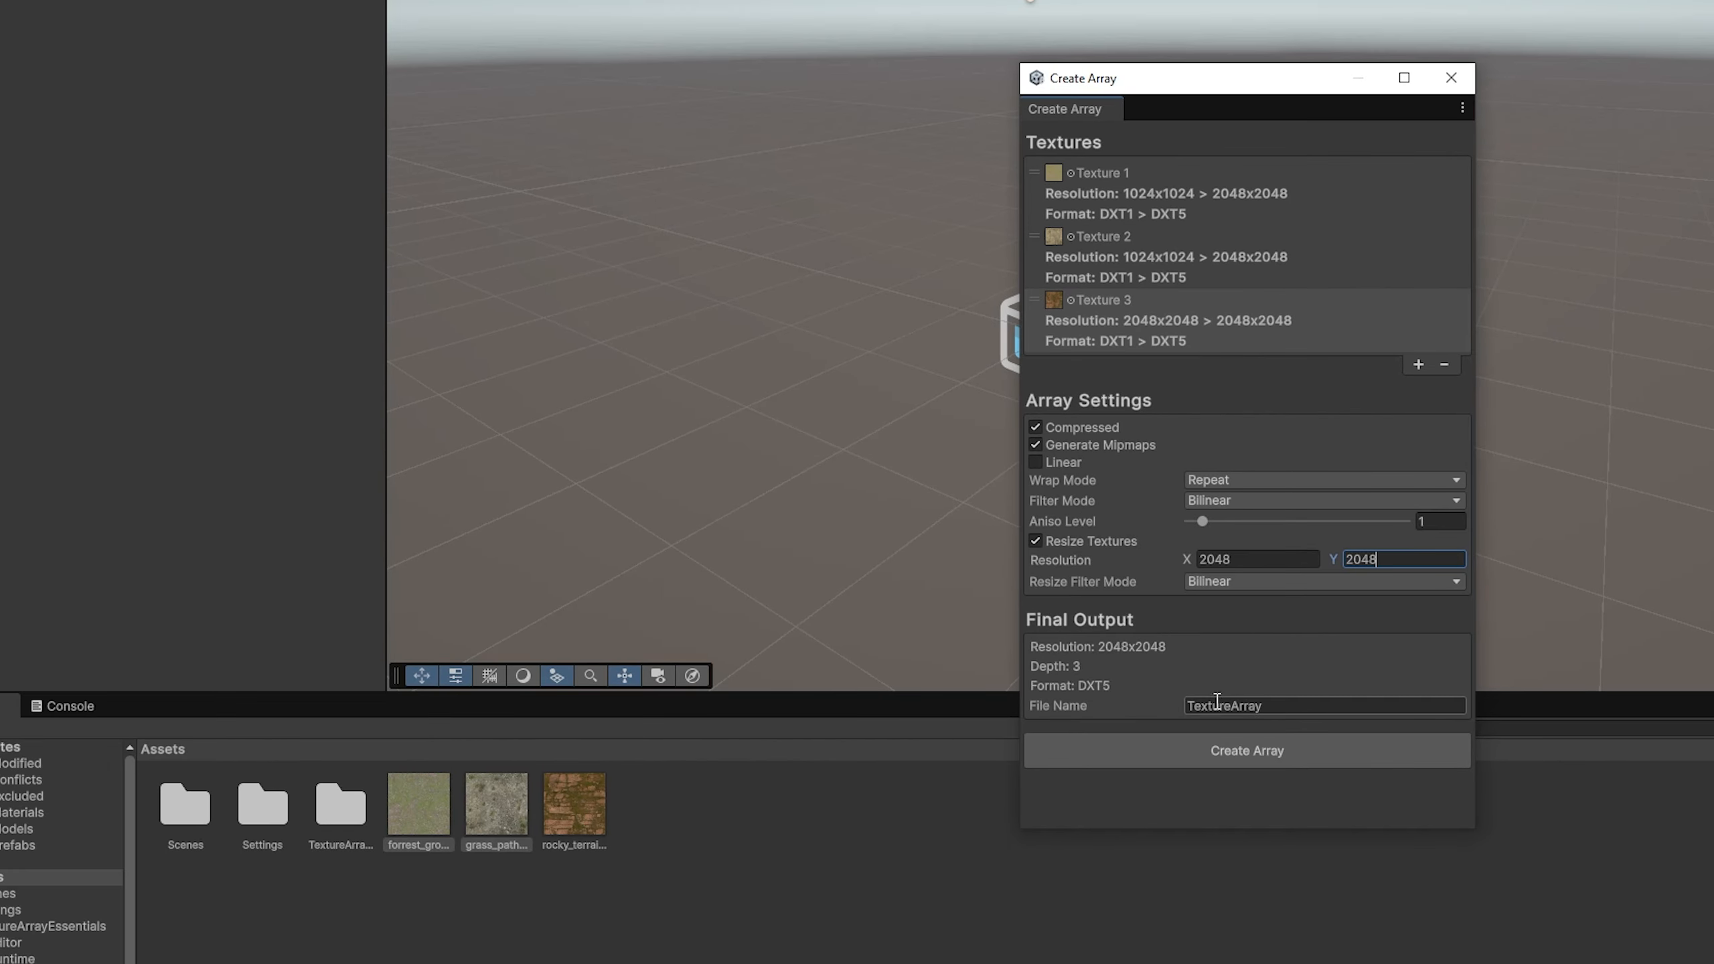
{"action": "left_click", "coordinate": [1226, 750]}
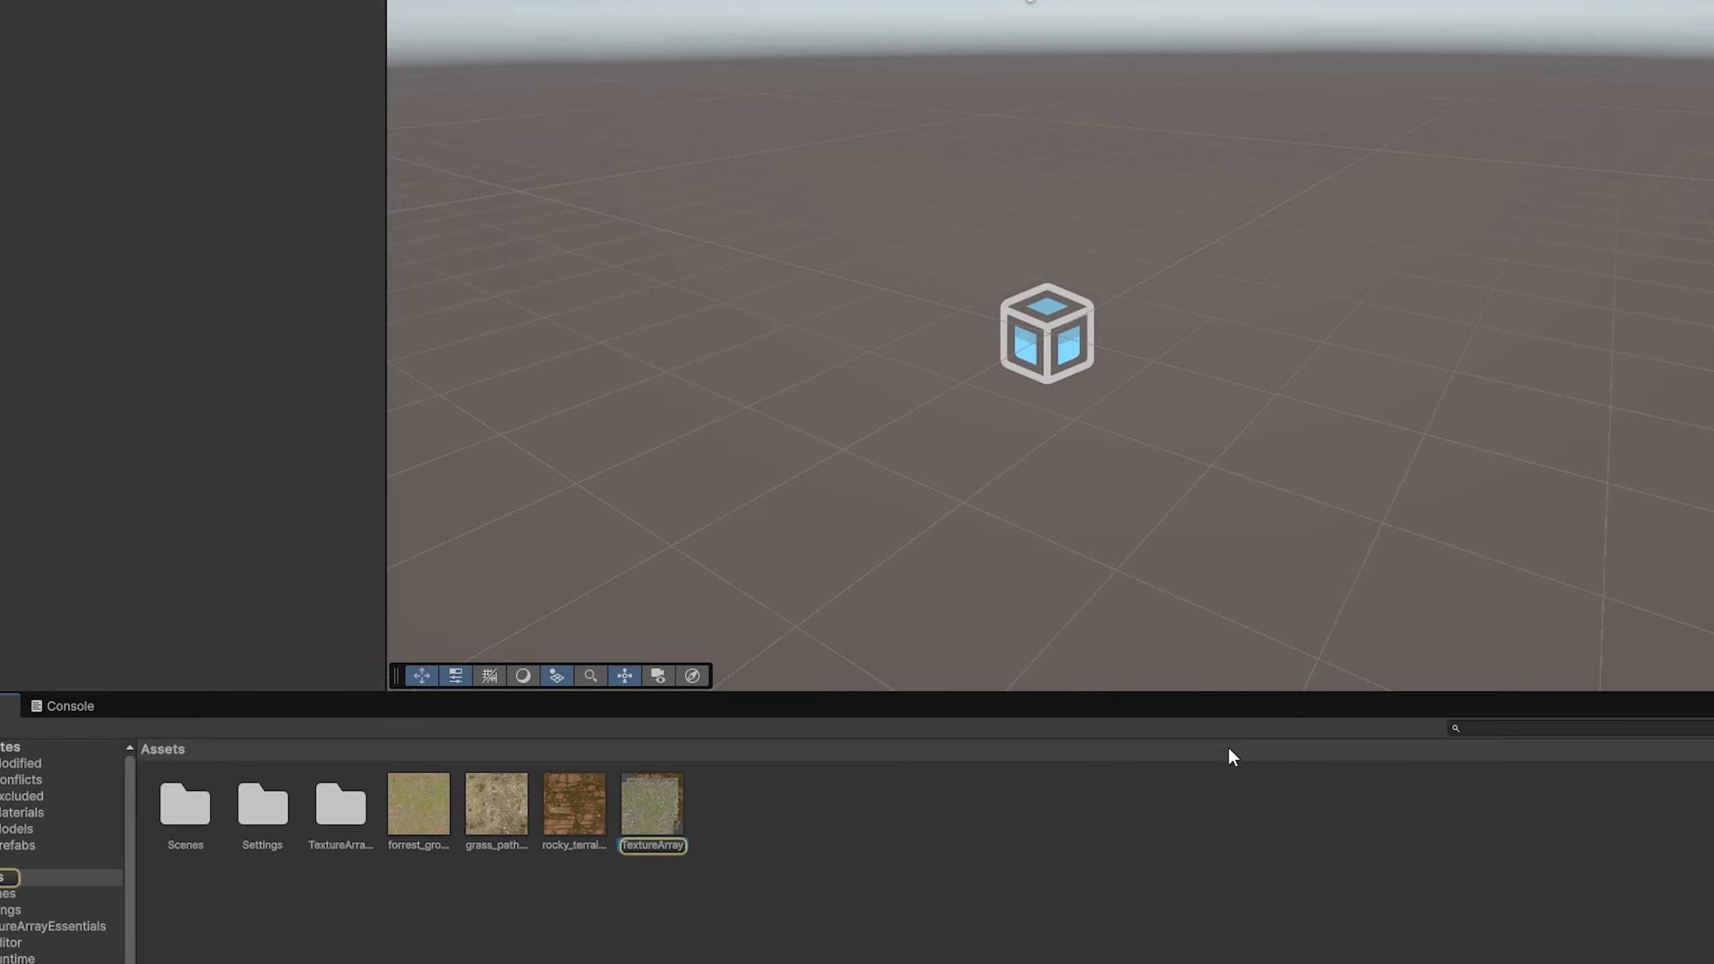
Step: Open the Configure Array utility and load the TextureArray asset into it
{"action": "right_click", "coordinate": [747, 808]}
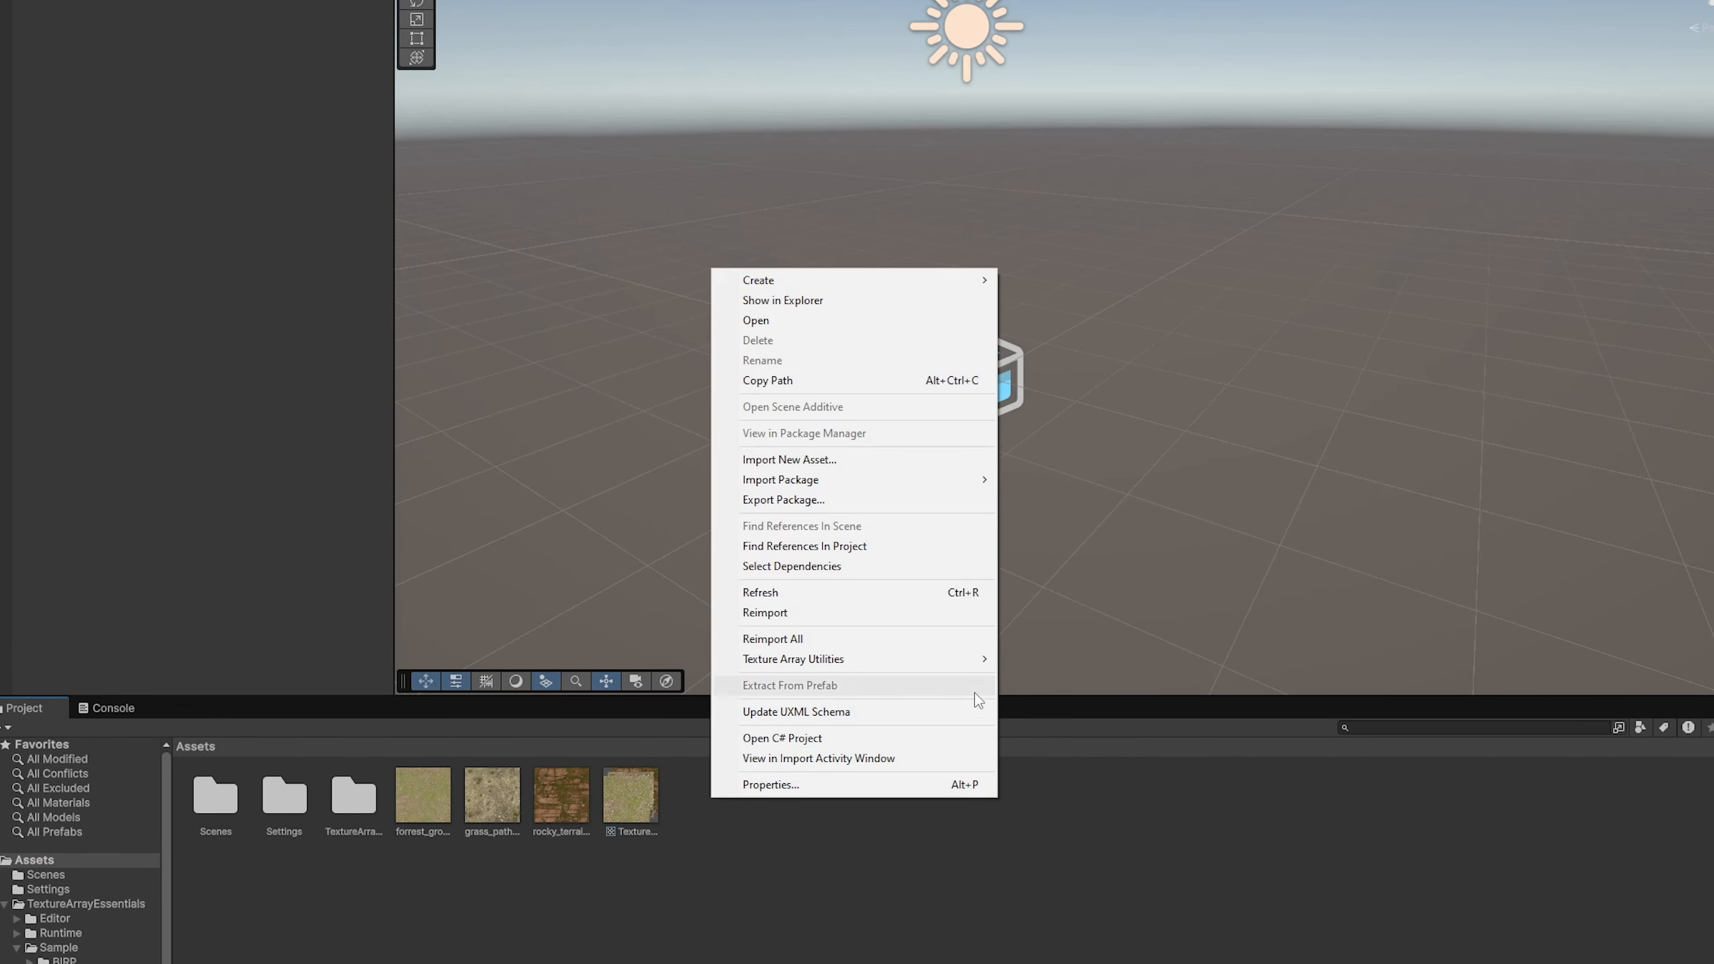
{"action": "mouse_move", "coordinate": [793, 659]}
{"action": "left_click", "coordinate": [1027, 679]}
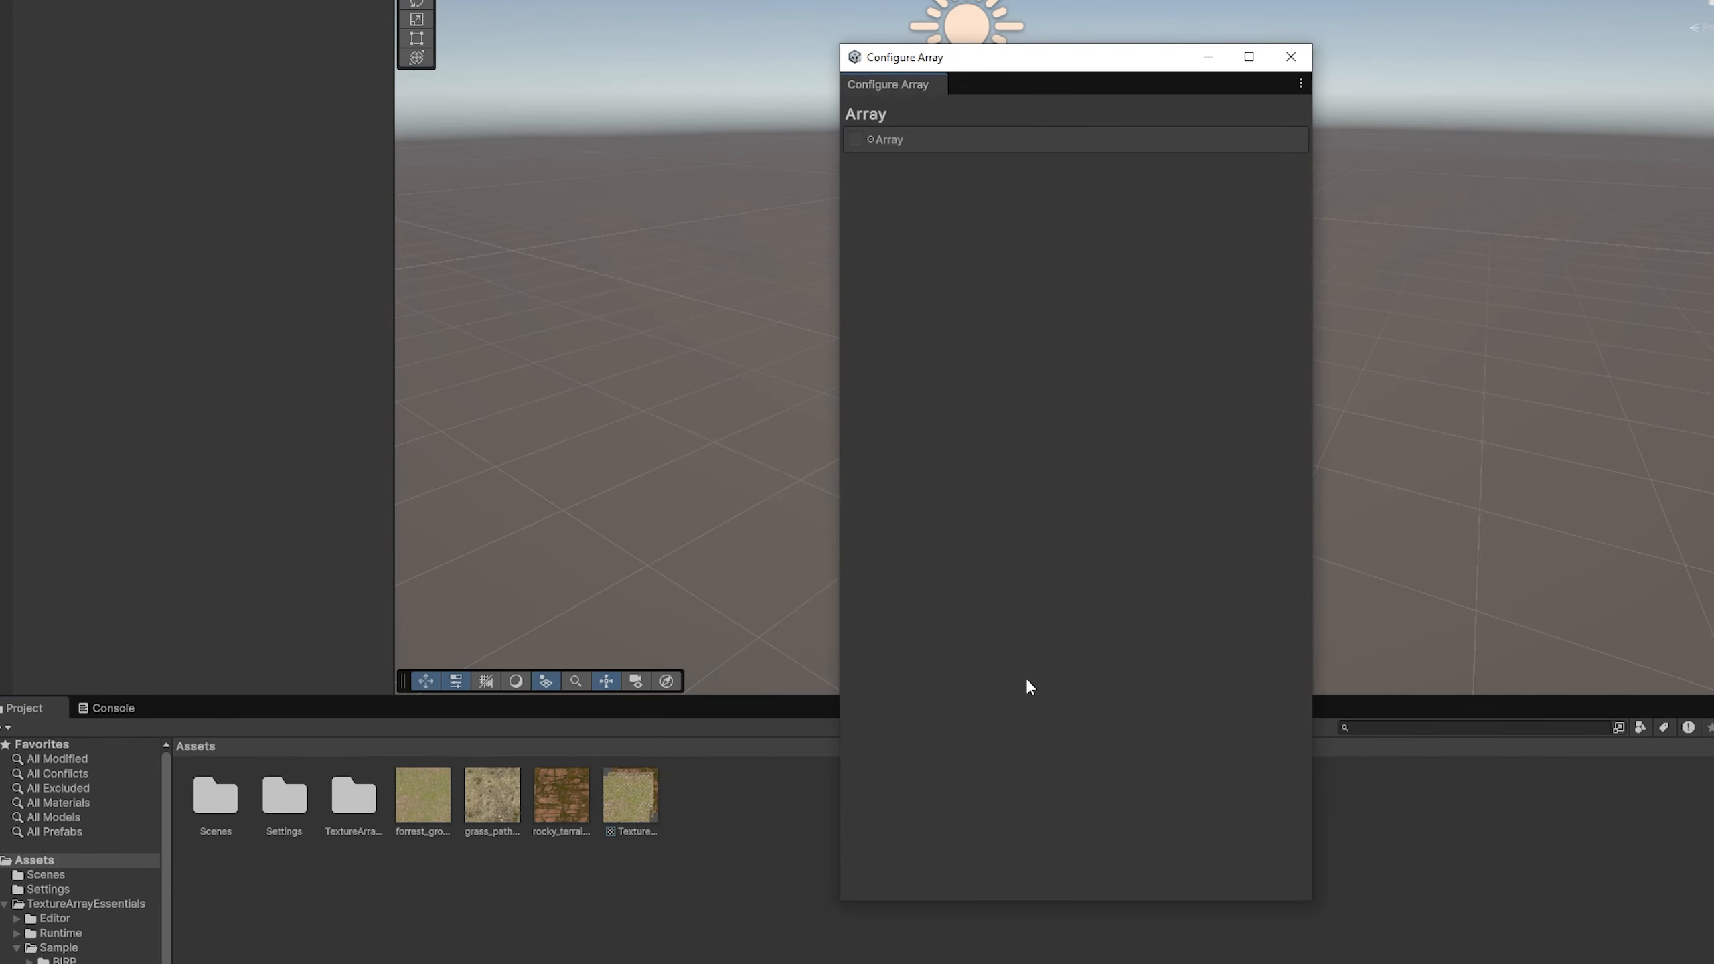
{"action": "left_click_drag", "start_coordinate": [640, 805], "coordinate": [1077, 524]}
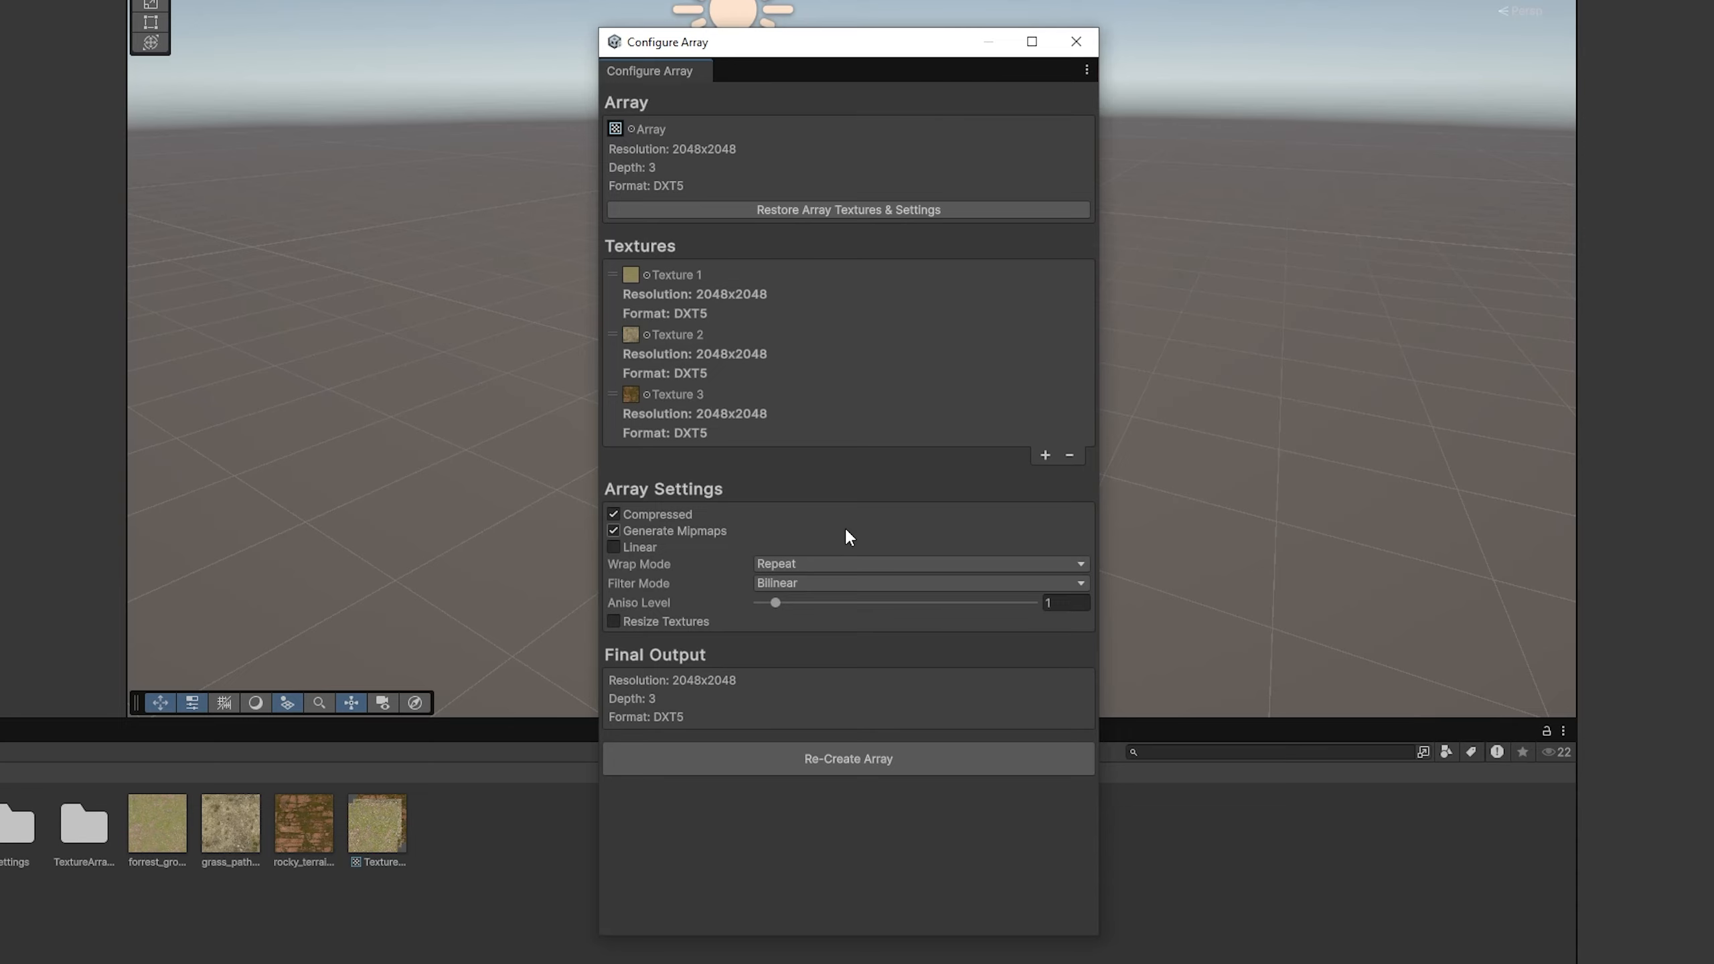
Step: Add a fourth slot to the array's texture list and assign a texture to it
{"action": "left_click", "coordinate": [1045, 455]}
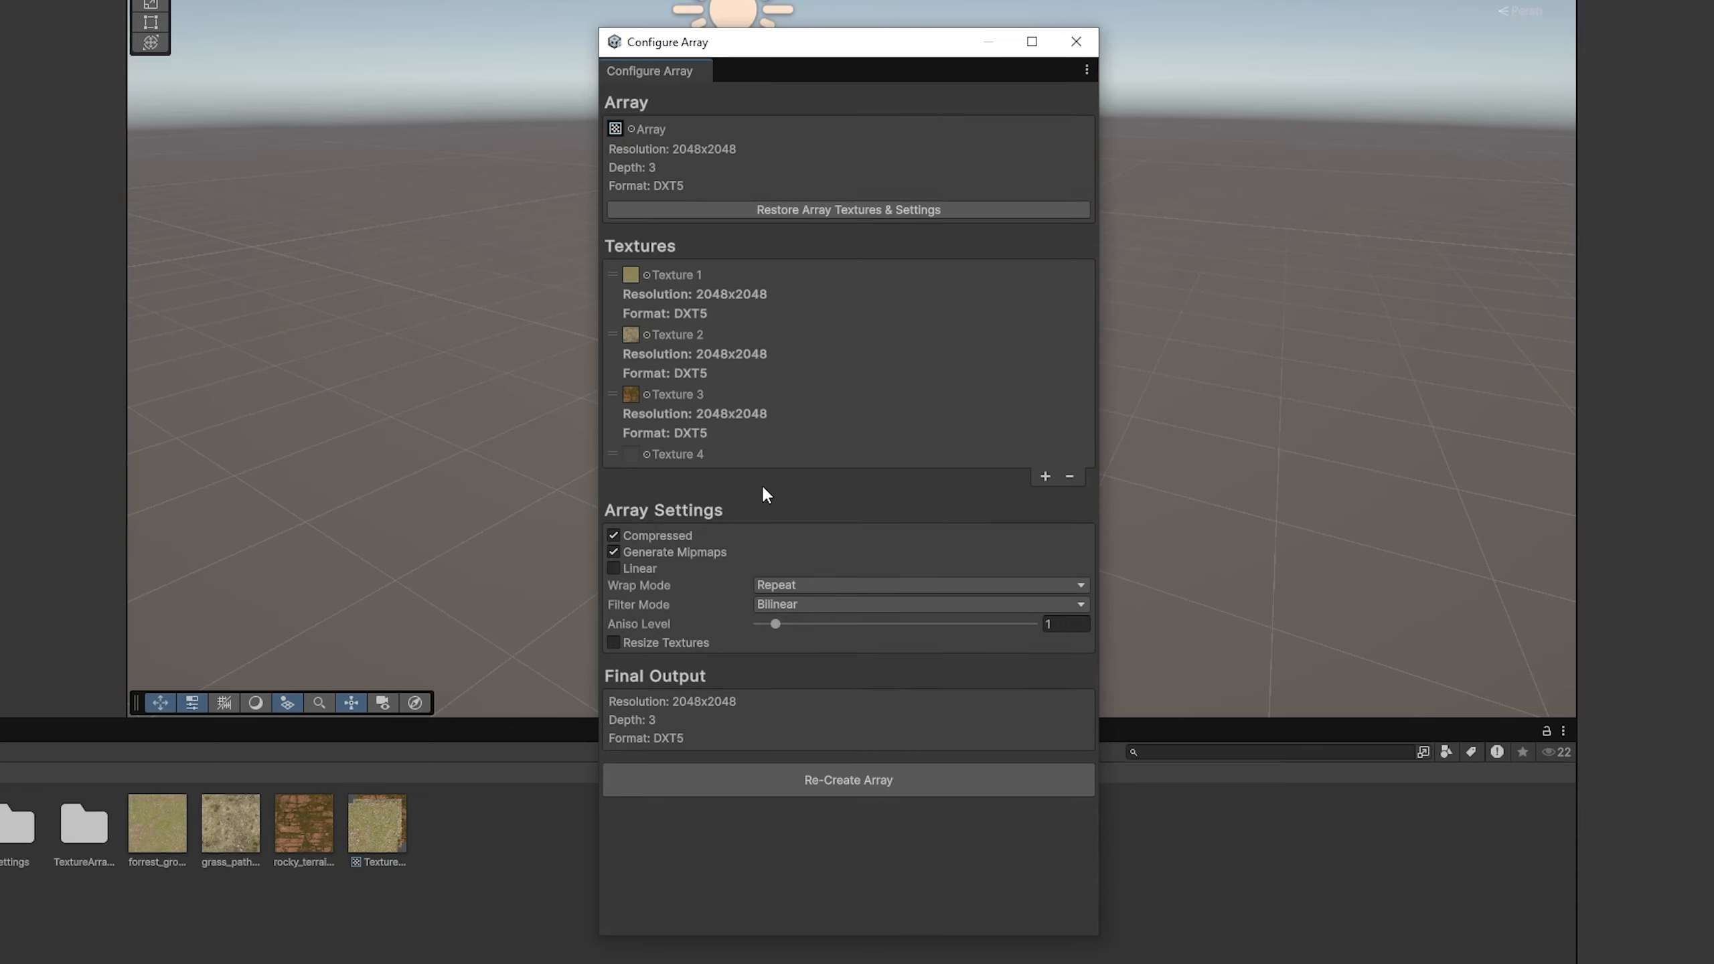
{"action": "left_click", "coordinate": [648, 455]}
{"action": "double_click", "coordinate": [734, 624]}
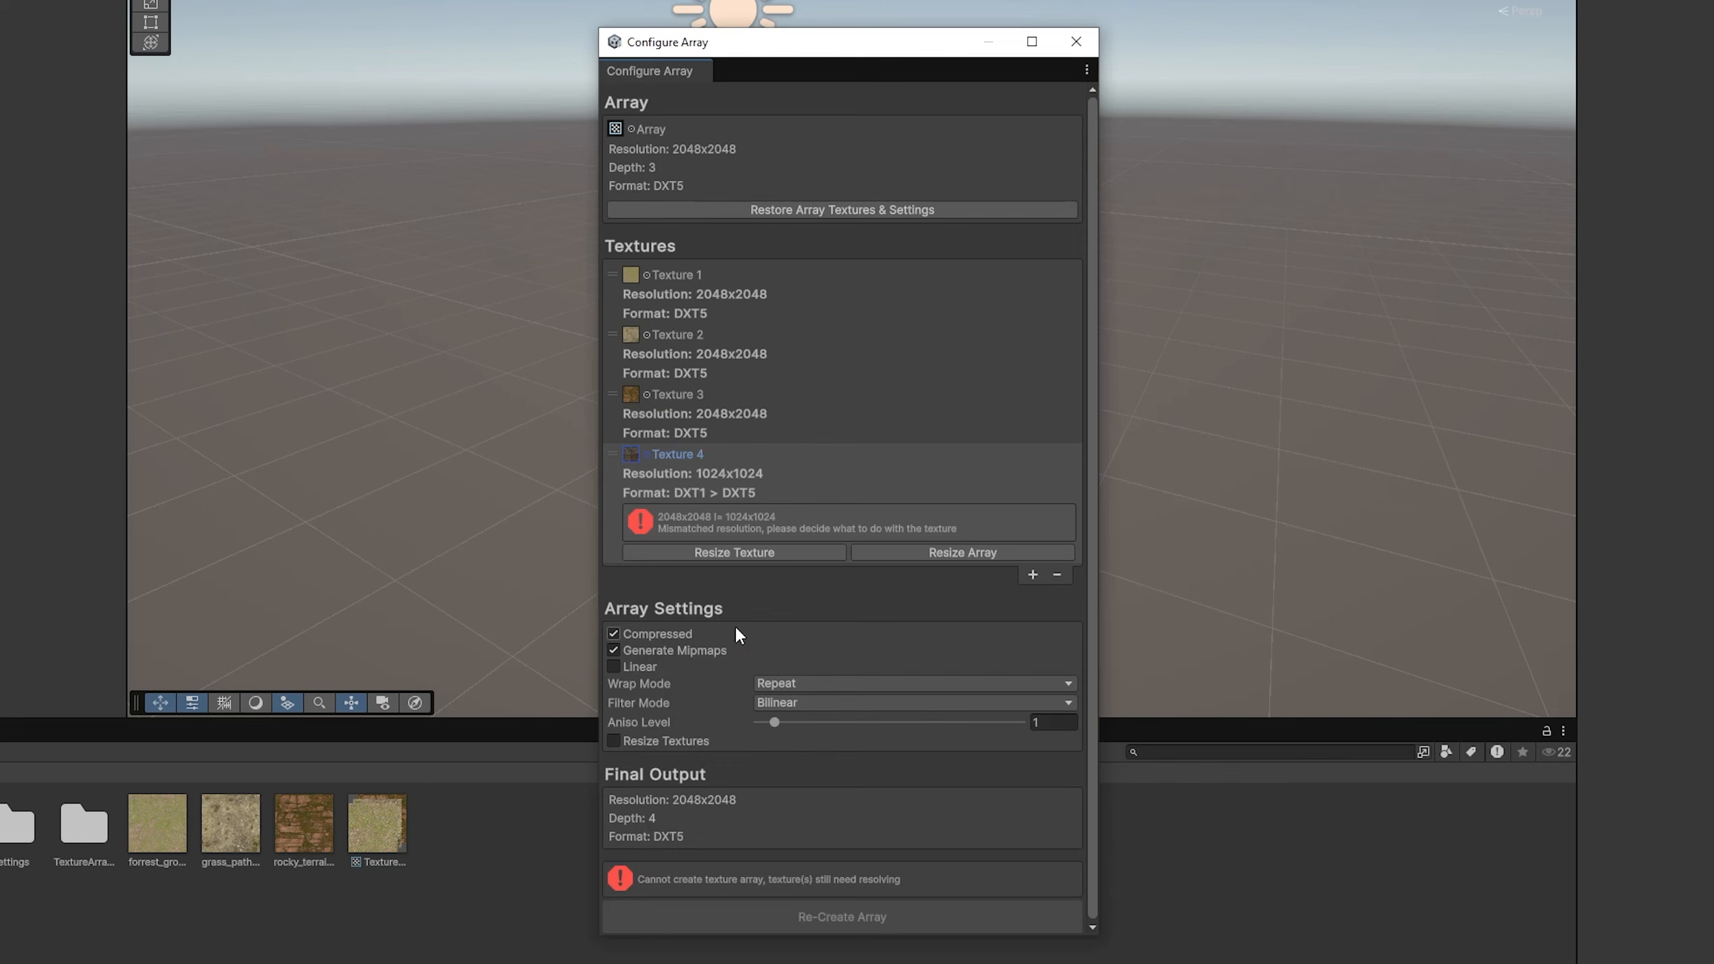
Step: Replace the second texture with the forrest ground texture and update it in the array
{"action": "left_click_drag", "start_coordinate": [157, 823], "coordinate": [635, 324]}
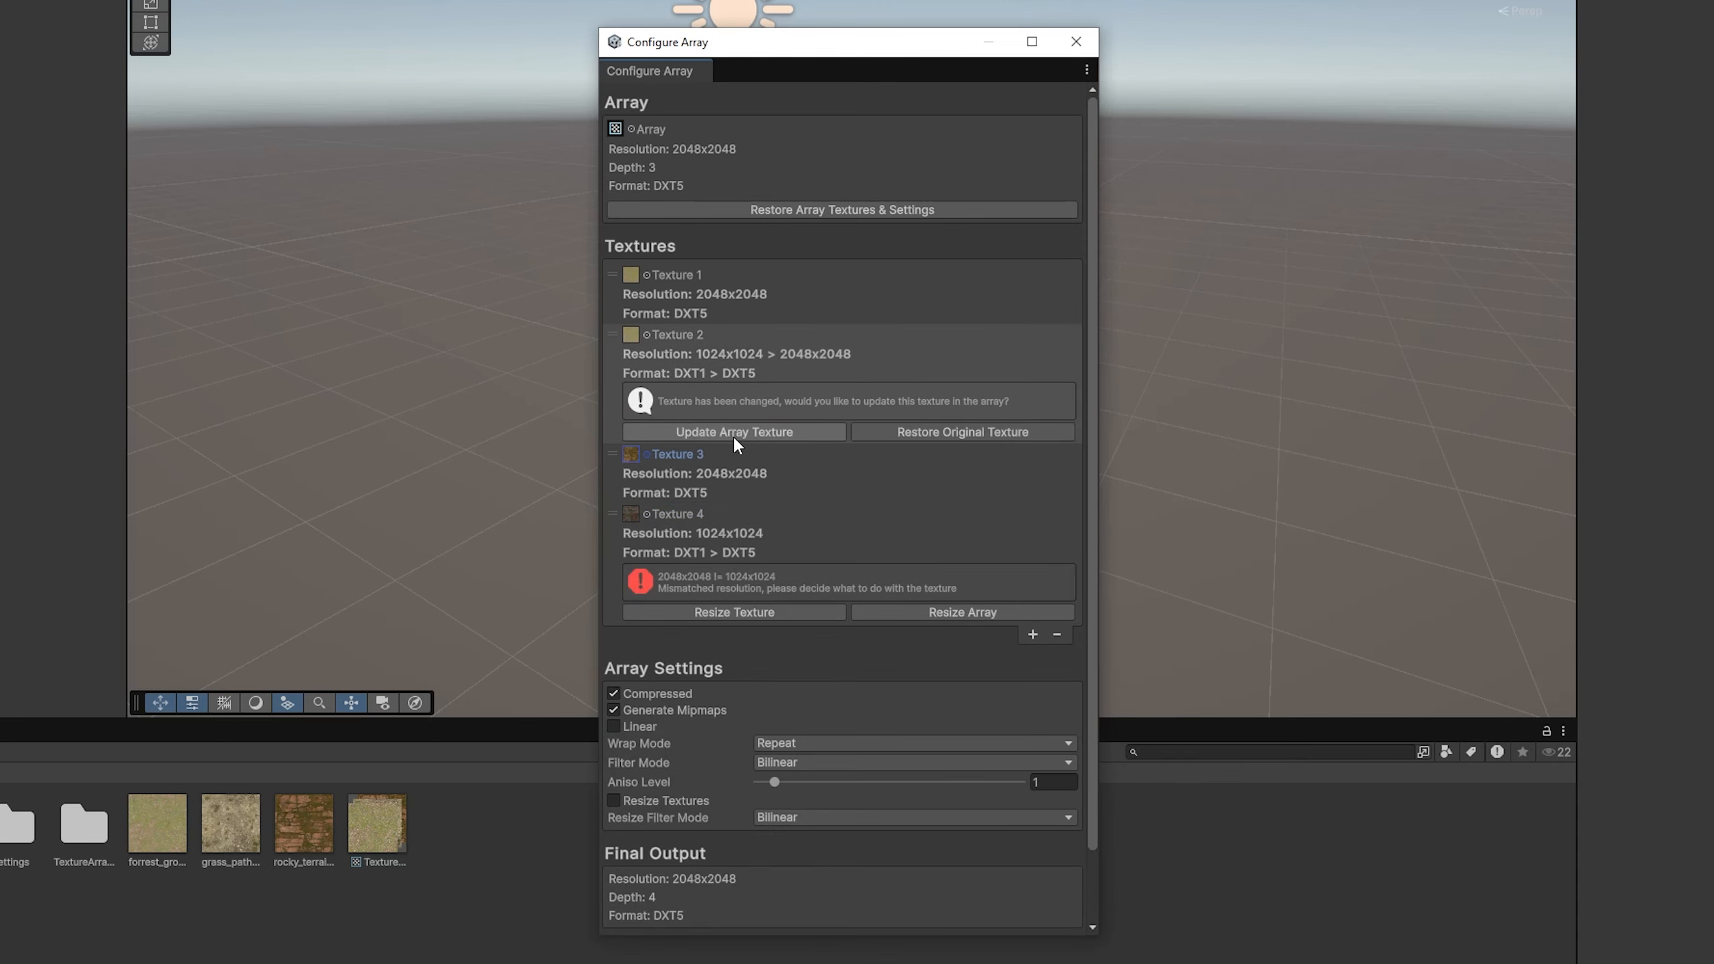
{"action": "left_click", "coordinate": [733, 434]}
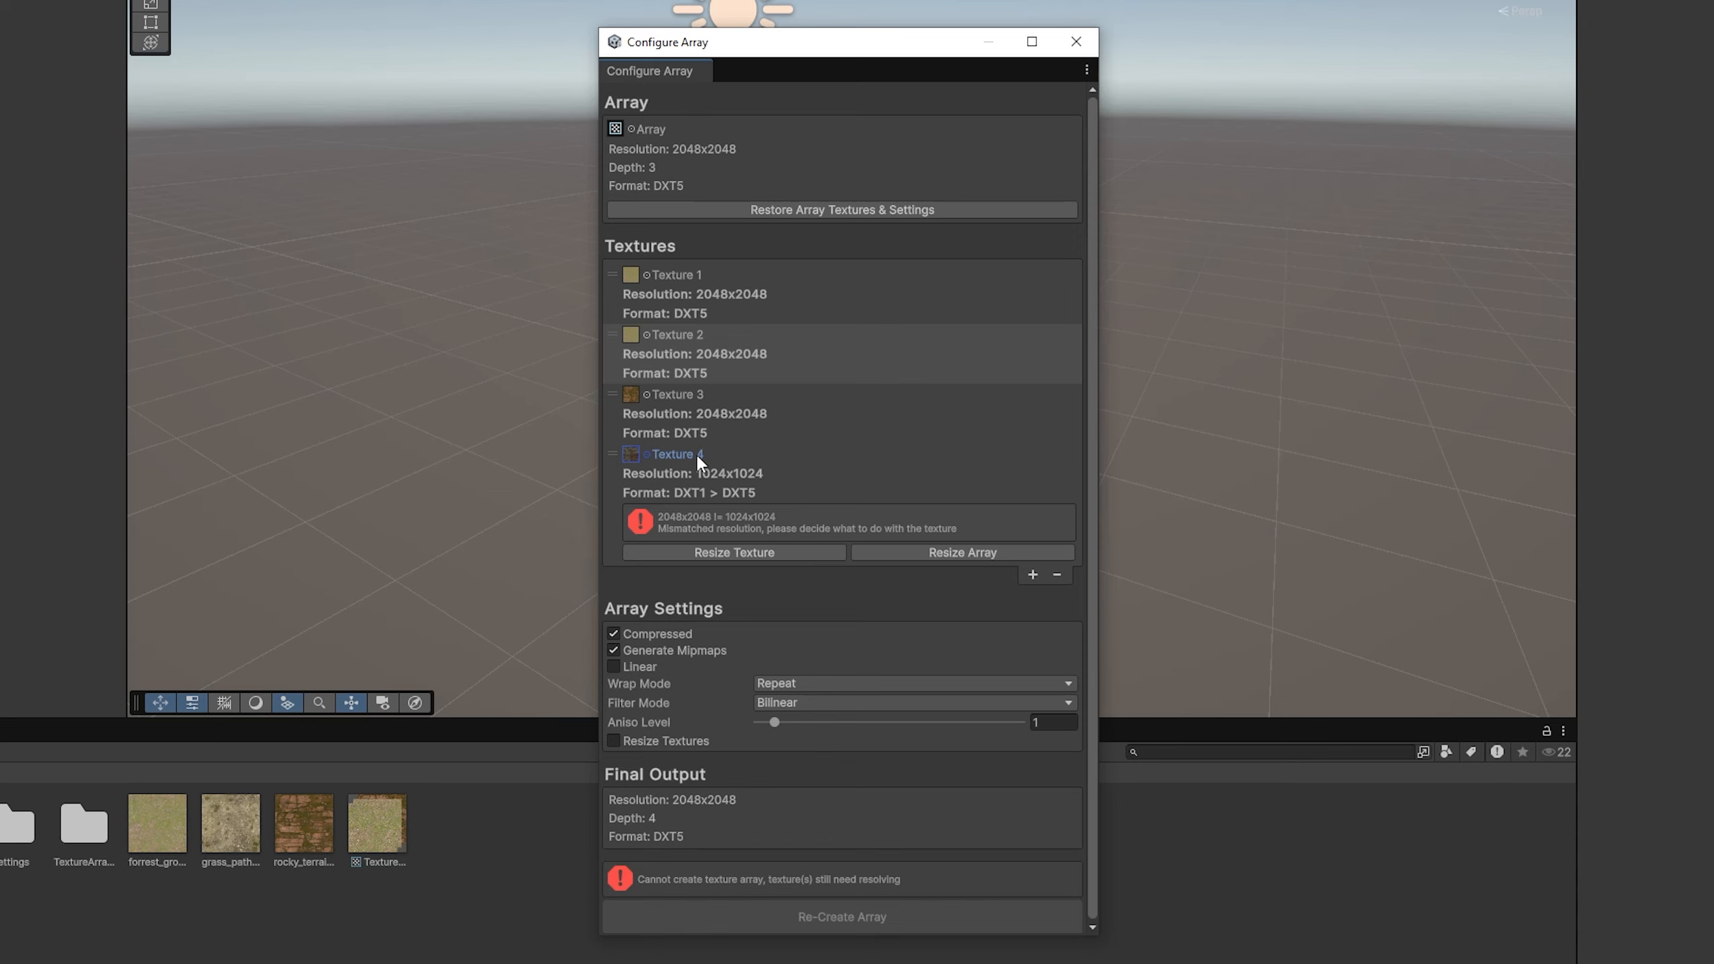
Step: Resize the fourth texture to match the array, and restore the array's stored textures and settings
{"action": "left_click", "coordinate": [682, 552]}
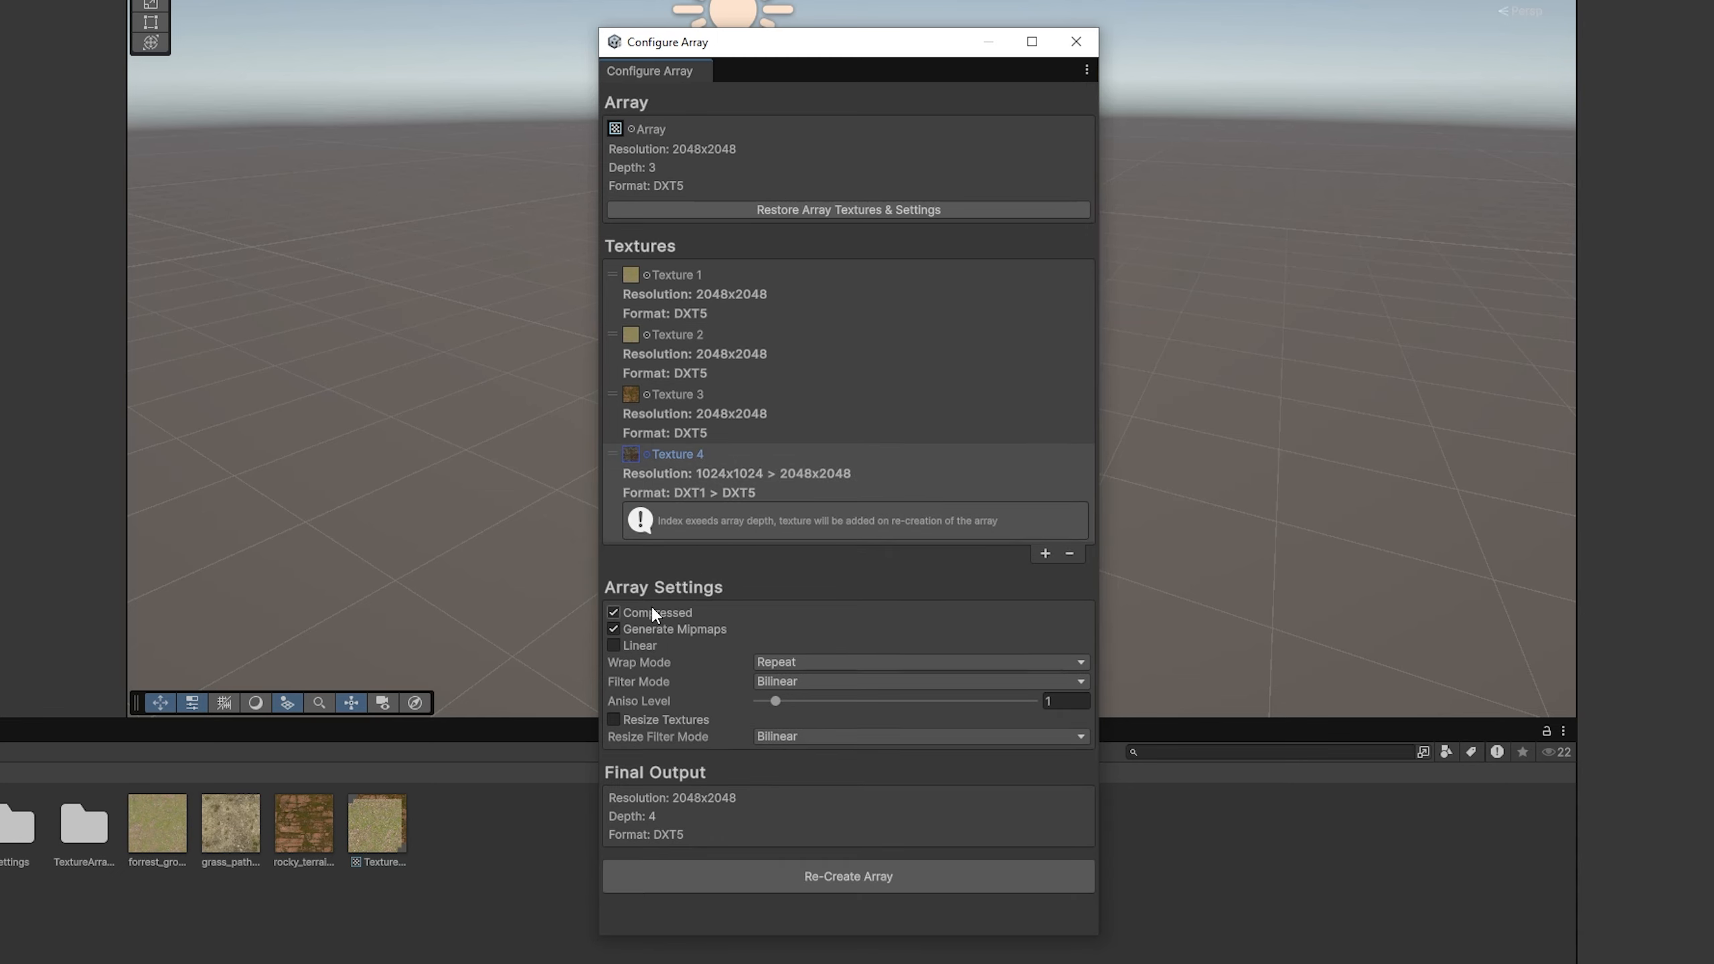
{"action": "left_click", "coordinate": [859, 211]}
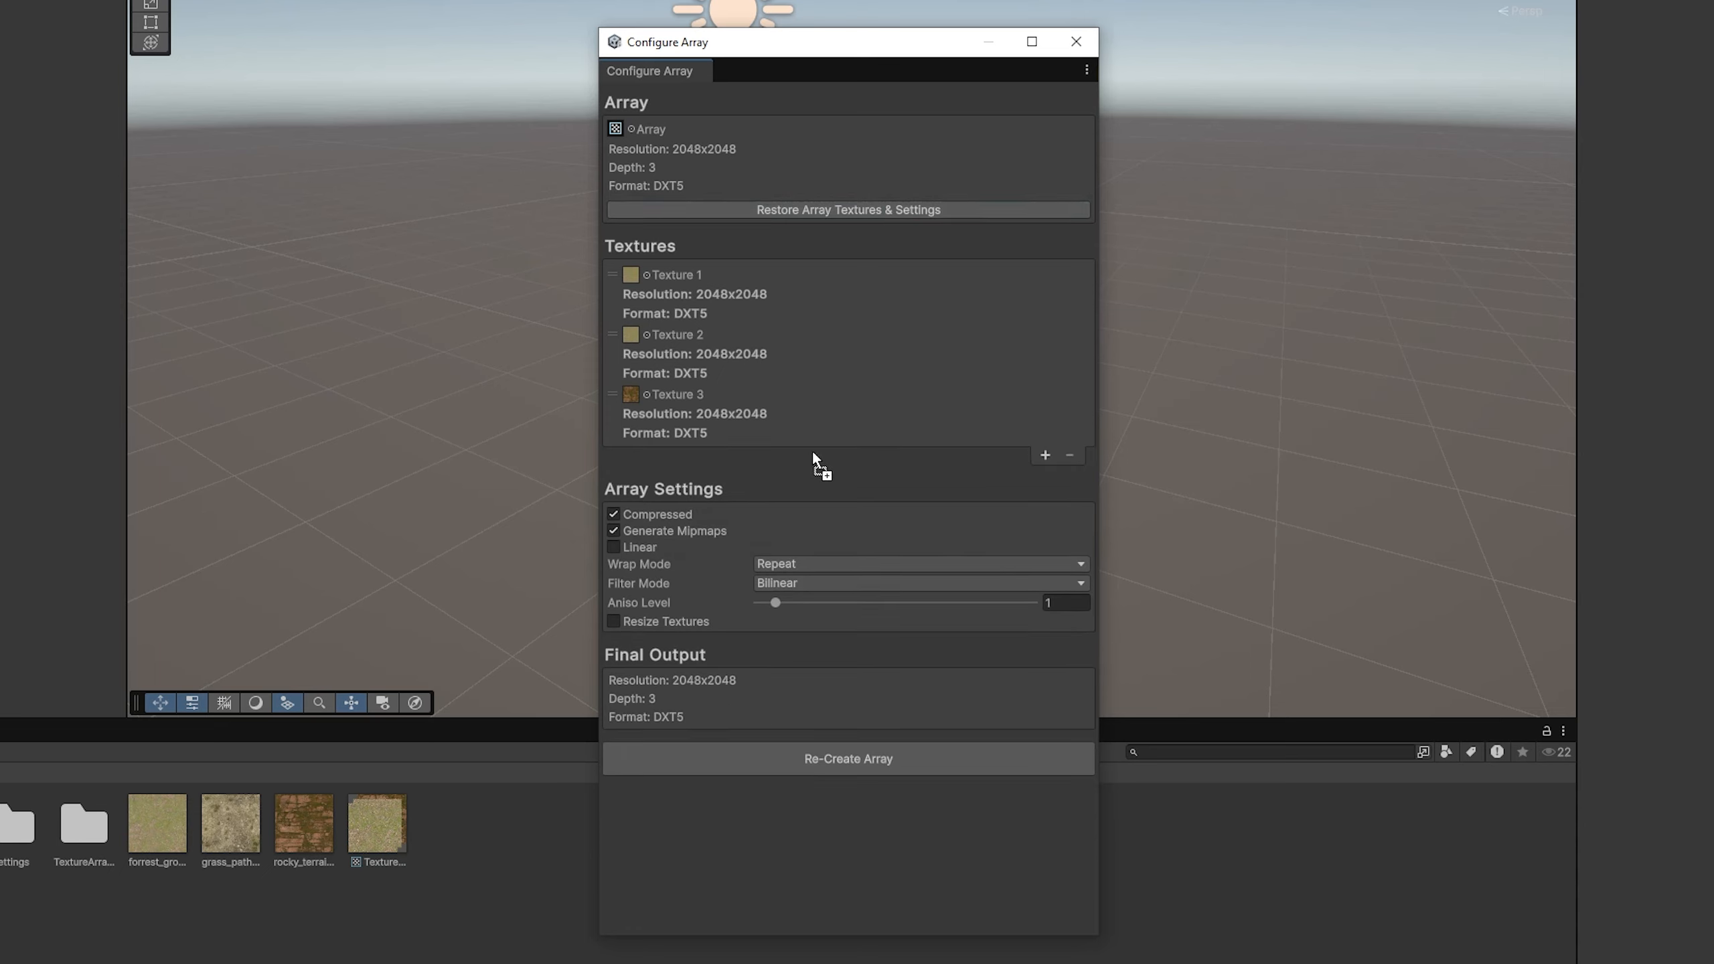
Step: Add the rocky terrain texture as the fourth entry and turn off Compressed and Generate Mipmaps
{"action": "left_click_drag", "start_coordinate": [812, 451], "coordinate": [812, 451]}
{"action": "left_click", "coordinate": [682, 611]}
{"action": "left_click", "coordinate": [691, 628]}
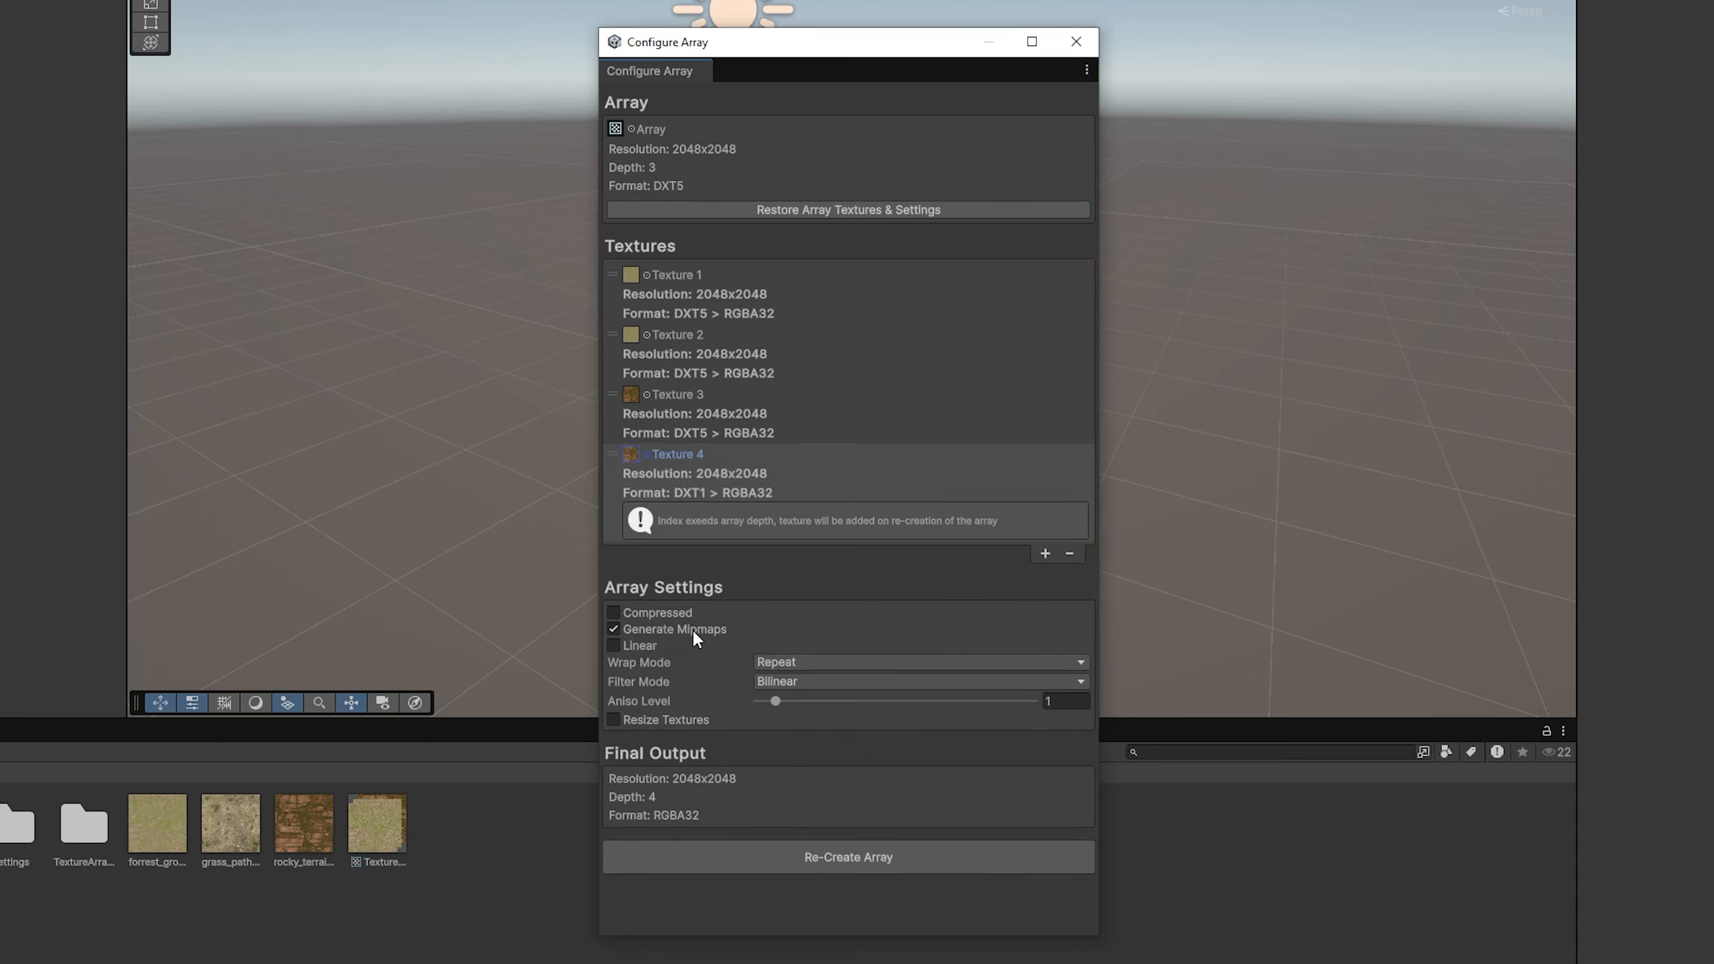
Step: Set the aniso level to 5 and the filter mode to Point, and re-create the array
{"action": "left_click_drag", "start_coordinate": [783, 708], "coordinate": [842, 701]}
{"action": "left_click", "coordinate": [842, 681]}
{"action": "left_click", "coordinate": [793, 699]}
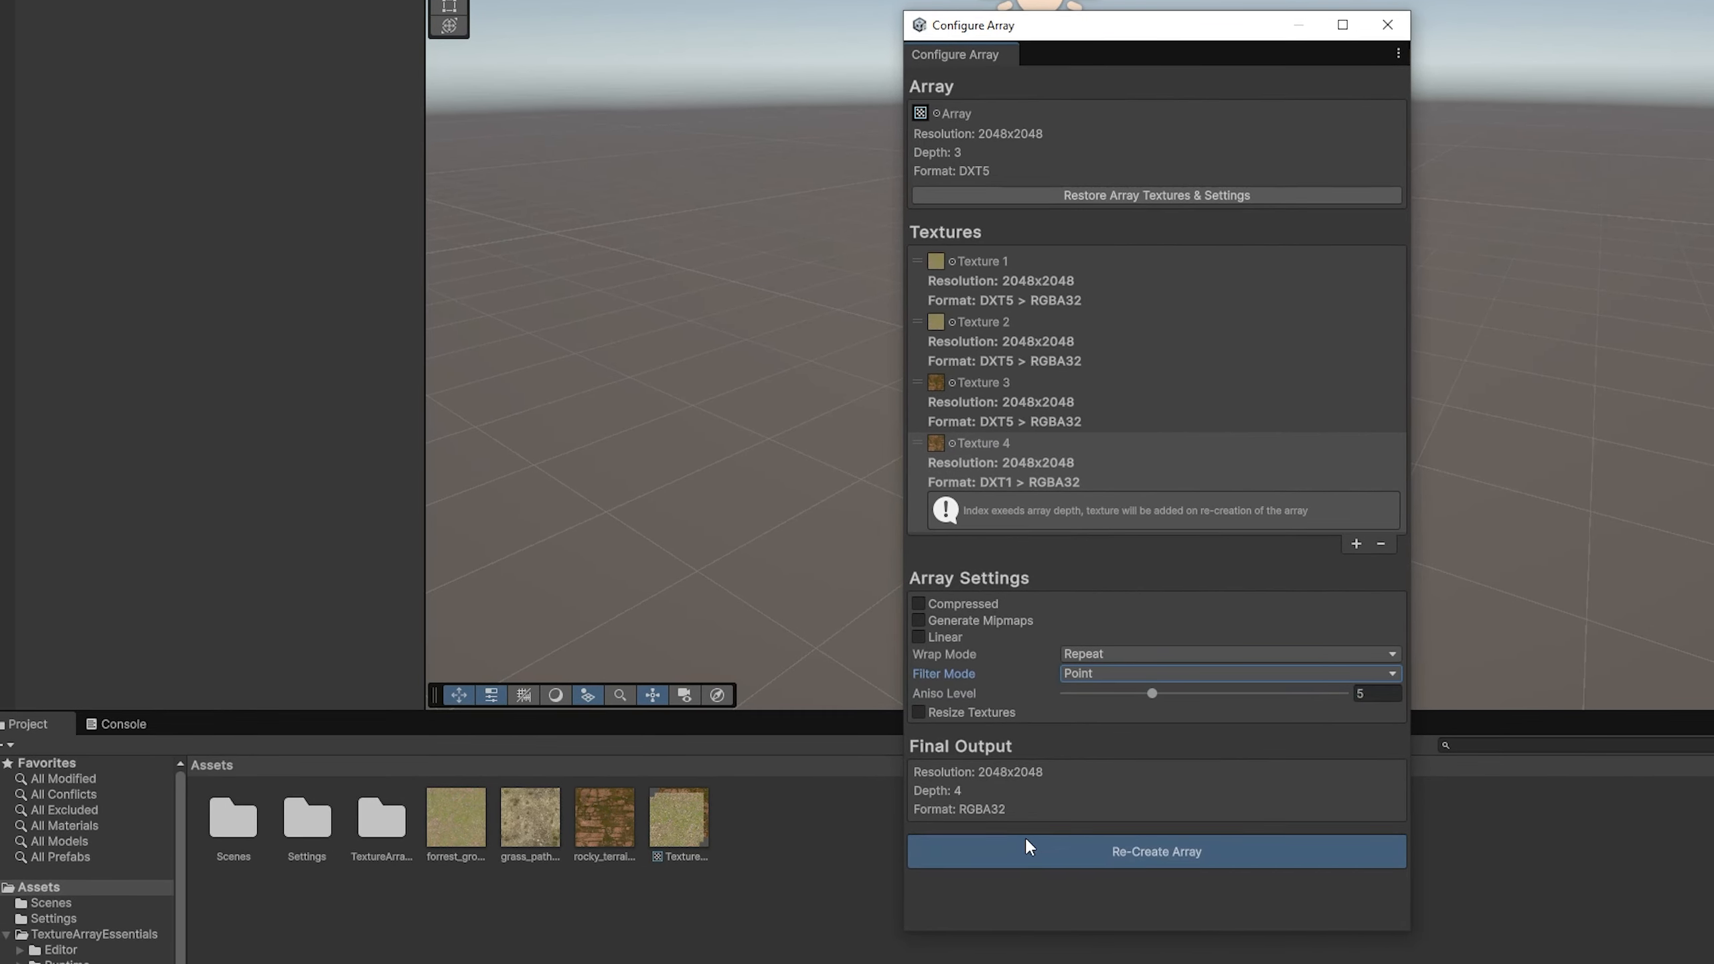
{"action": "left_click", "coordinate": [1023, 836]}
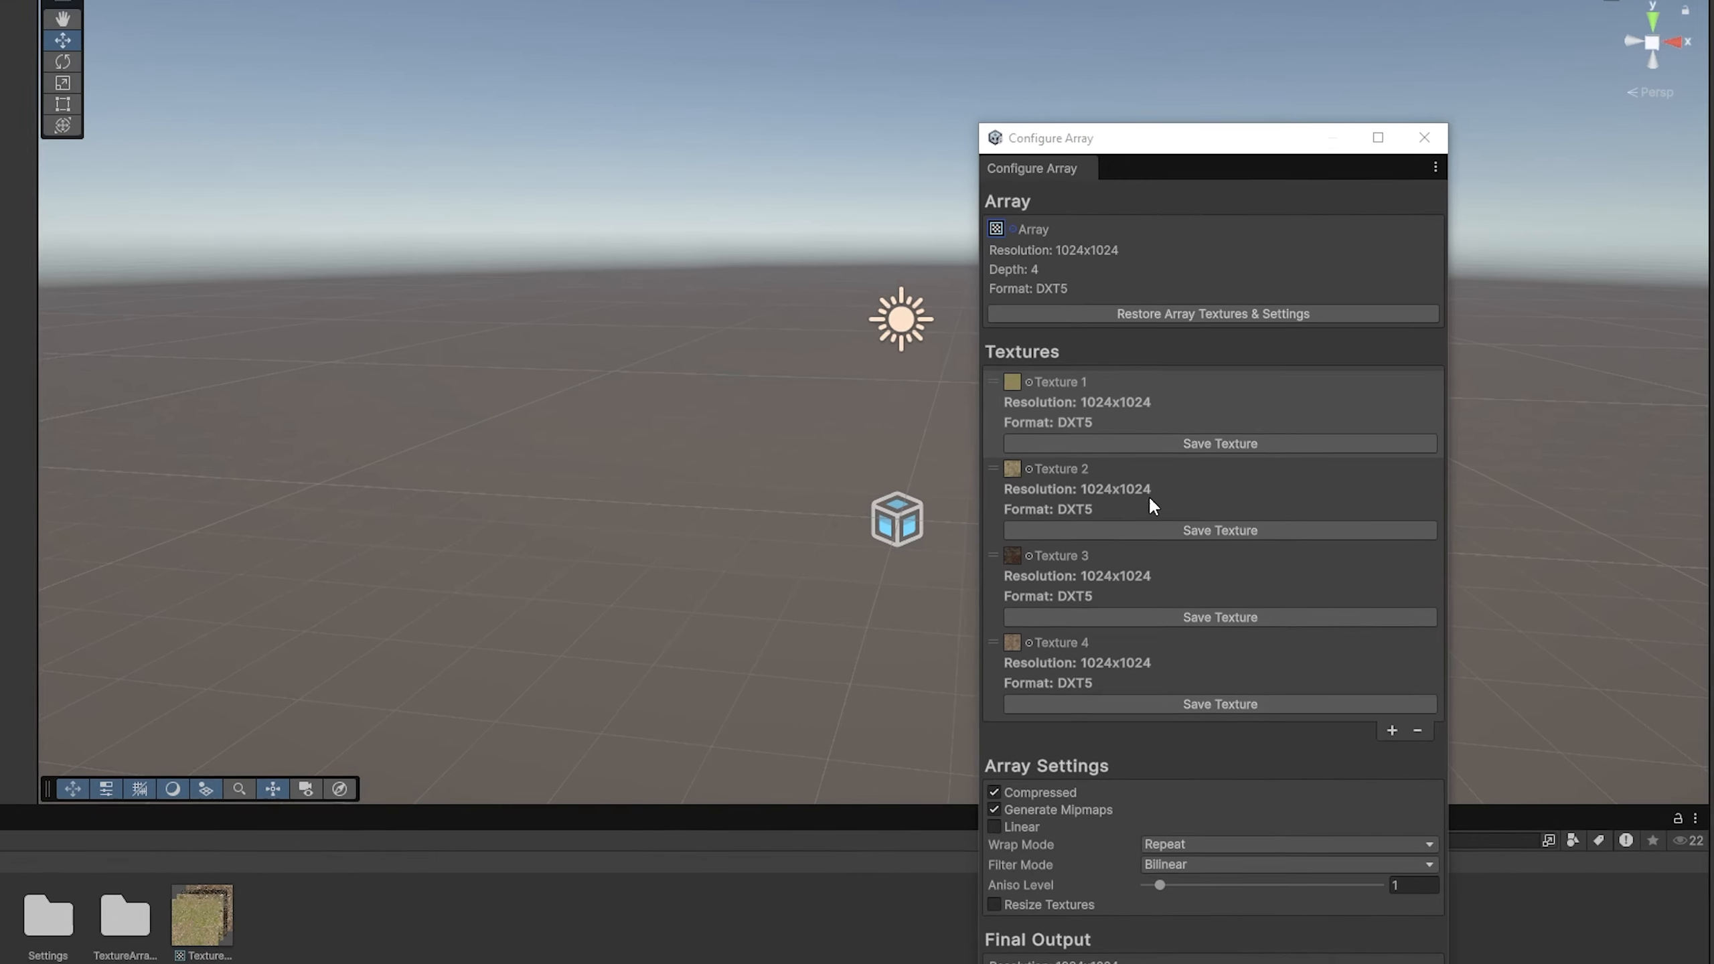
Step: Save the array's first texture as TextureArray_Texure1.png in the Assets folder
{"action": "left_click", "coordinate": [966, 389]}
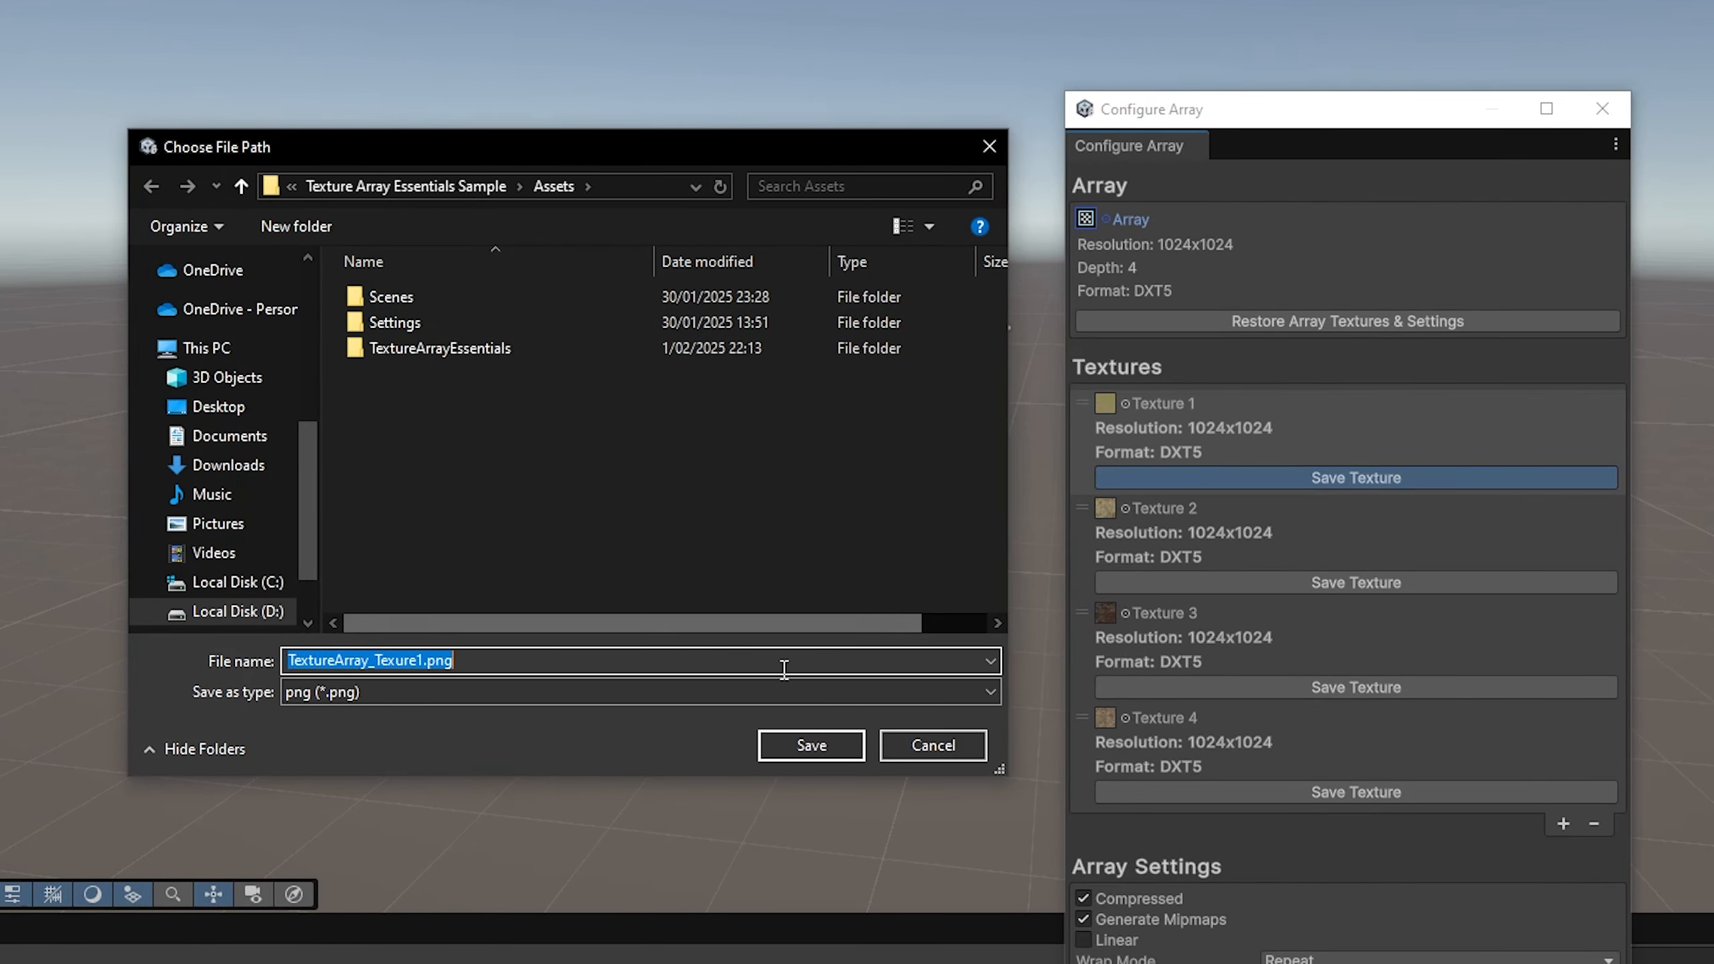
{"action": "left_click", "coordinate": [761, 745]}
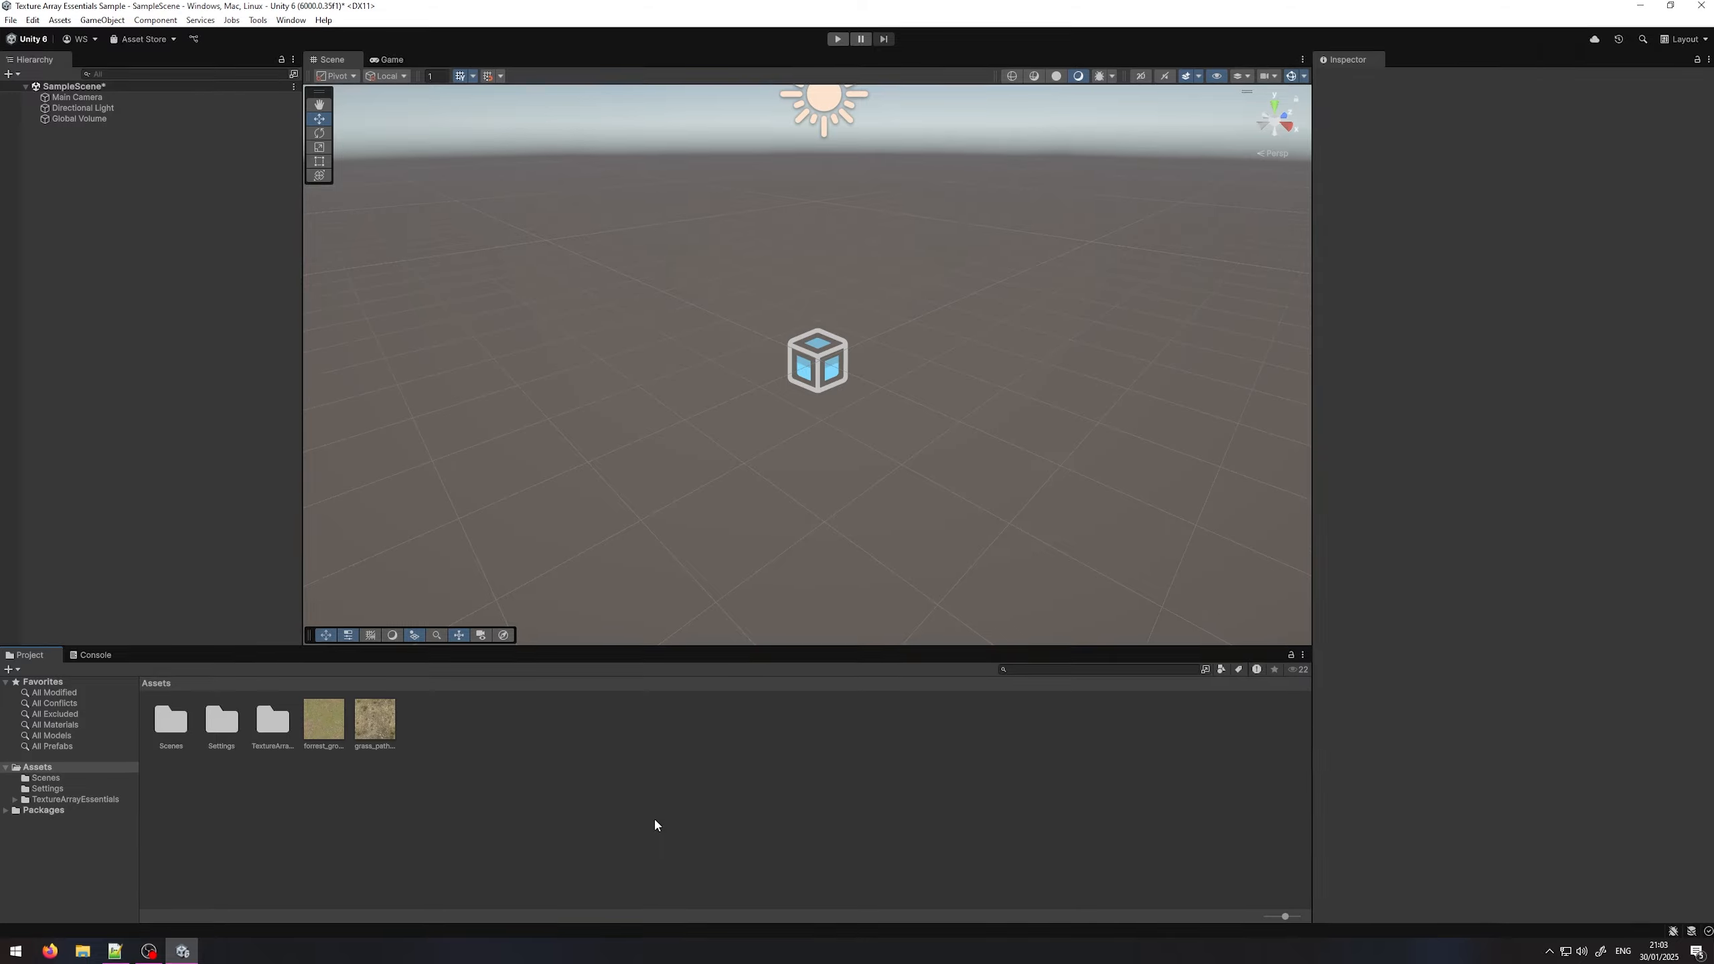
Step: Create a folder named Material Example in Assets
{"action": "right_click", "coordinate": [431, 742]}
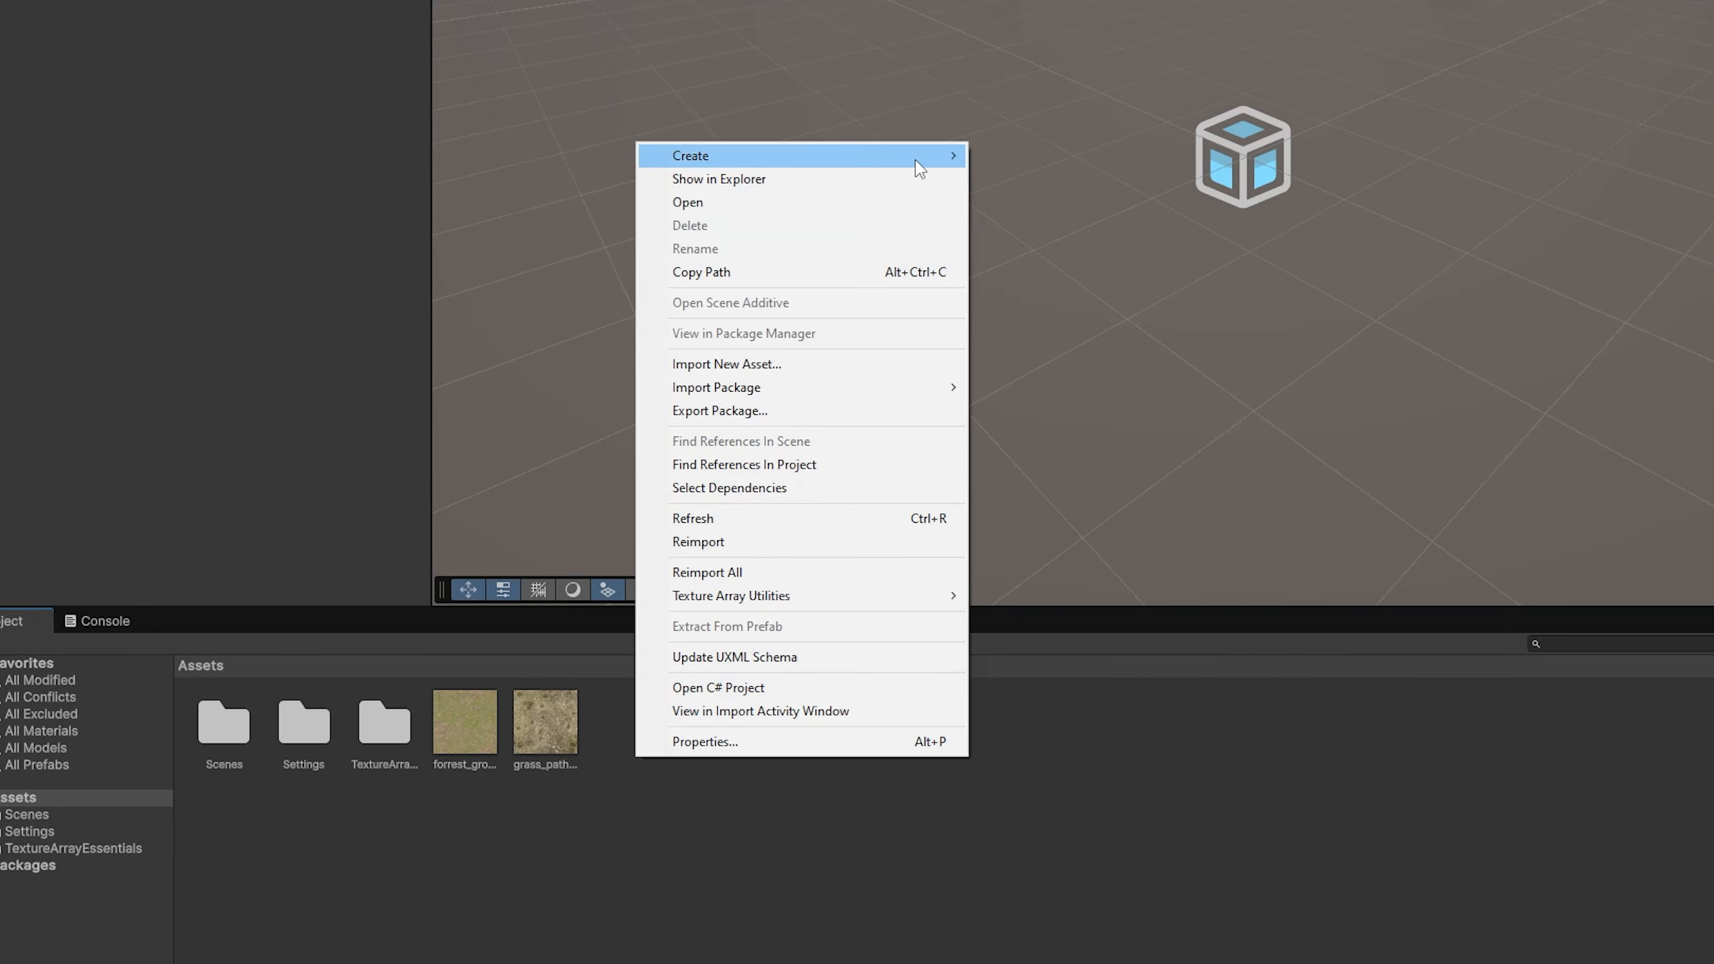
{"action": "mouse_move", "coordinate": [919, 167]}
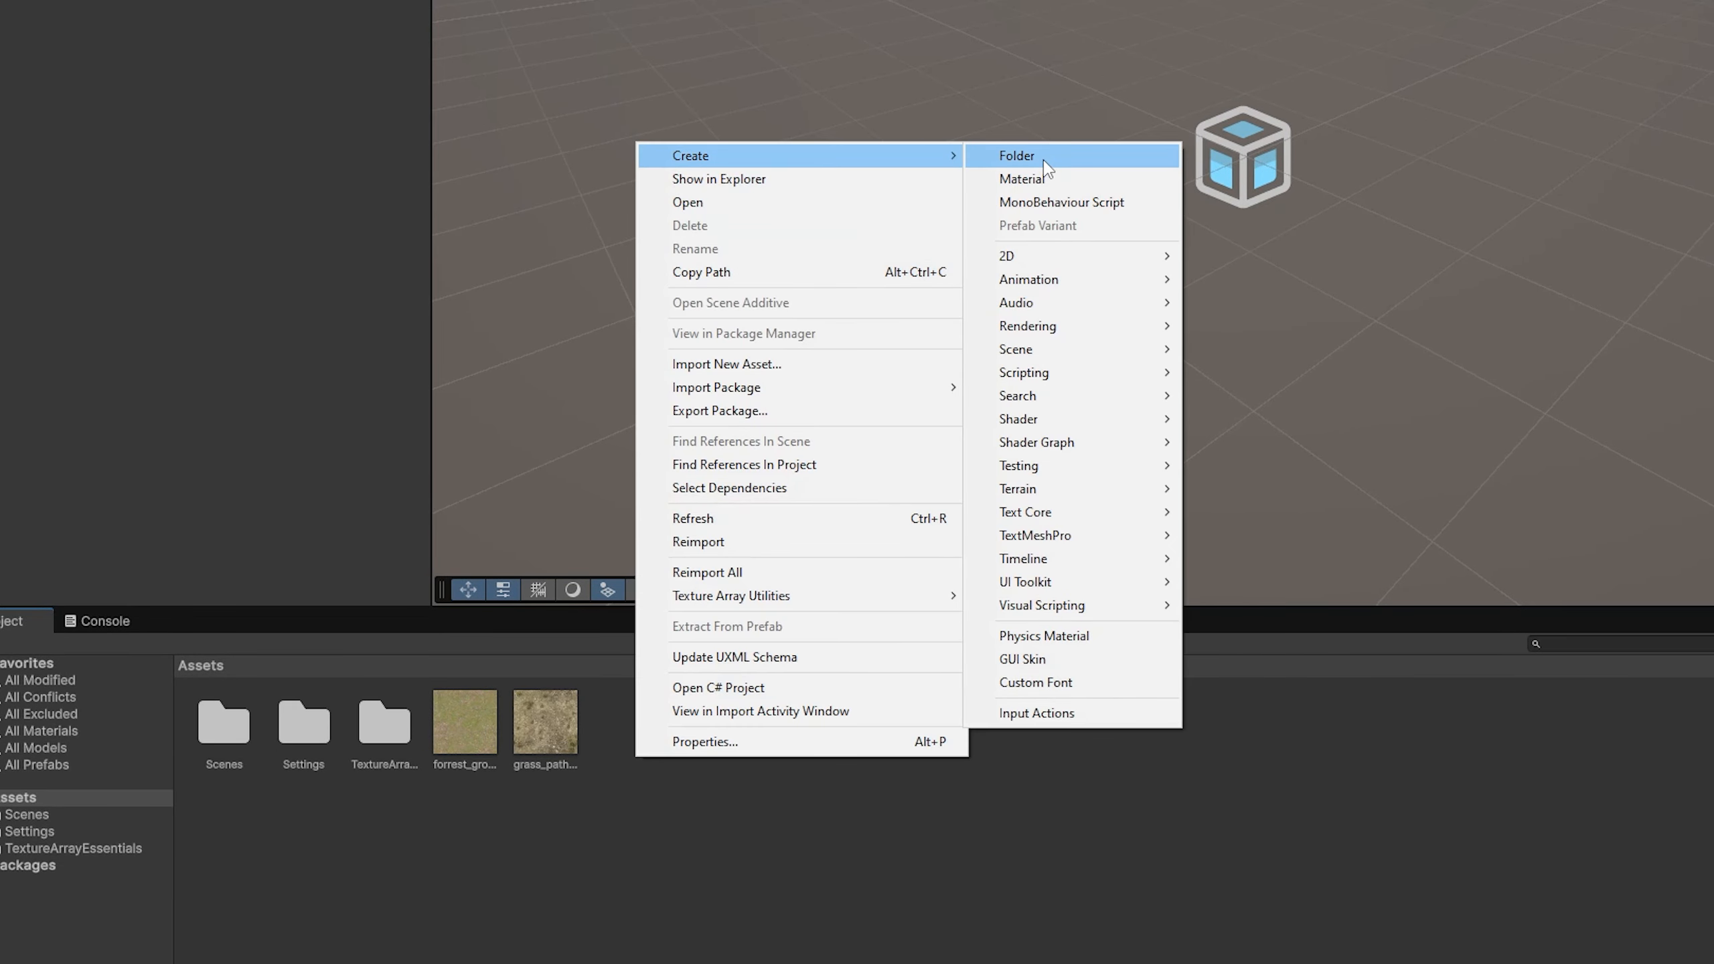
{"action": "left_click", "coordinate": [1050, 158]}
{"action": "type", "text": "Material Example"}
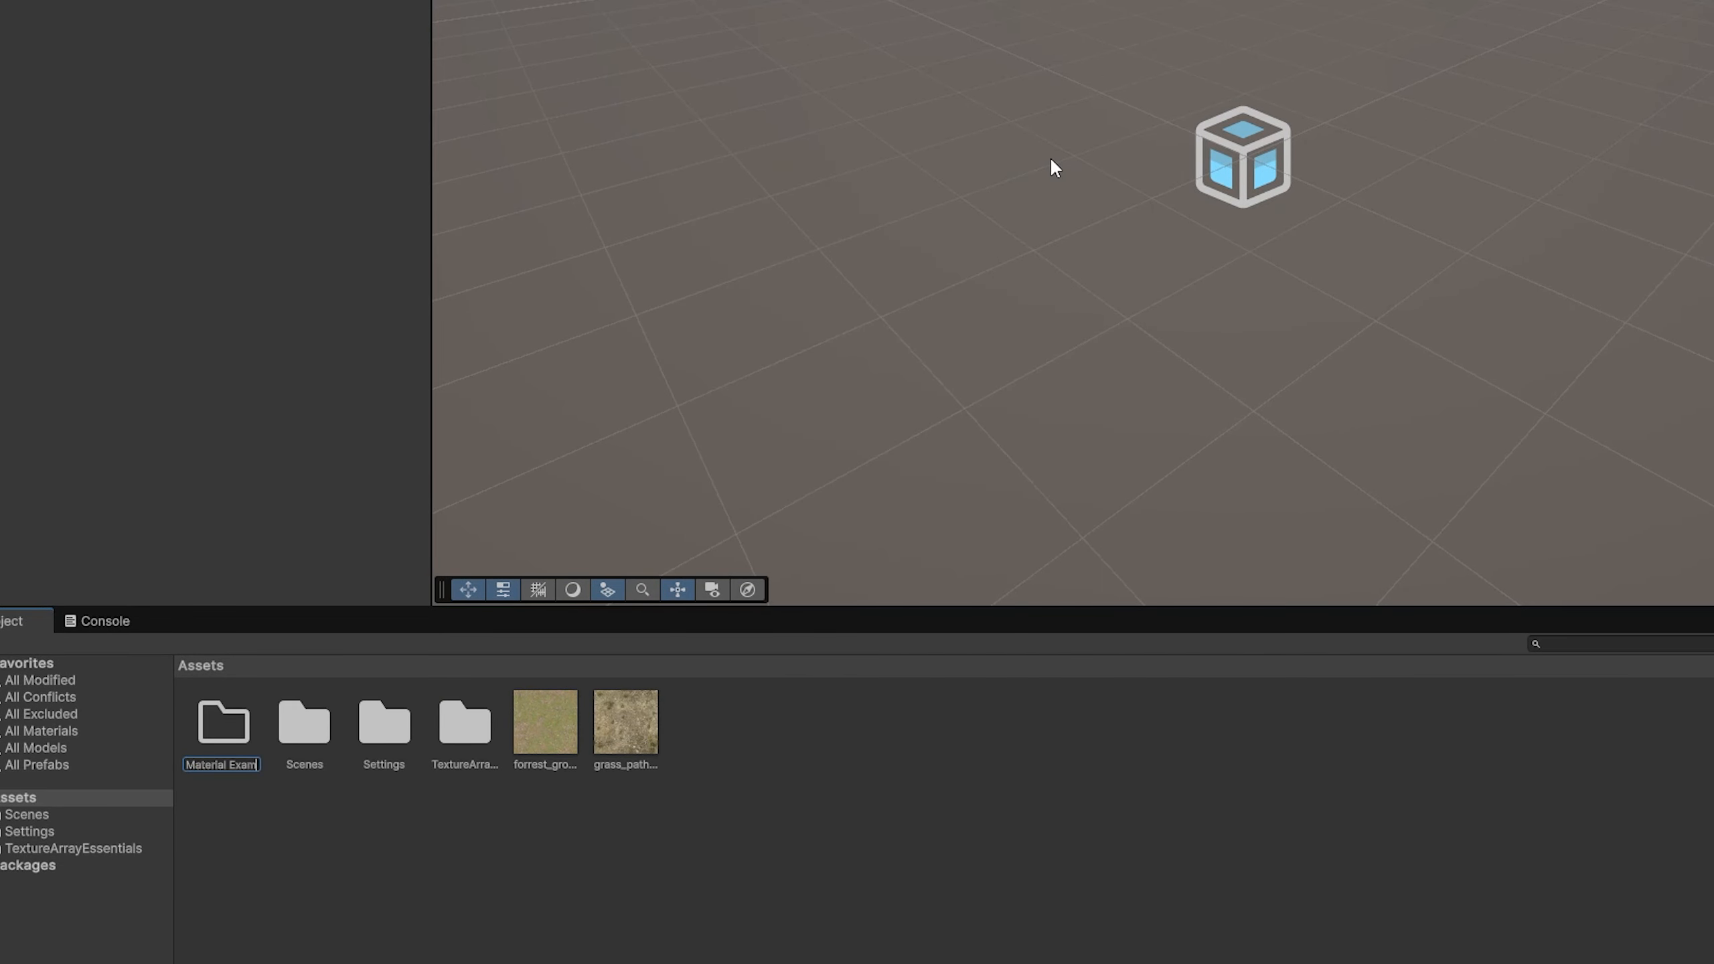
{"action": "key", "text": "Return"}
Step: Move the grass path and forrest ground textures into the Material Example folder and open it
{"action": "left_click", "coordinate": [597, 719]}
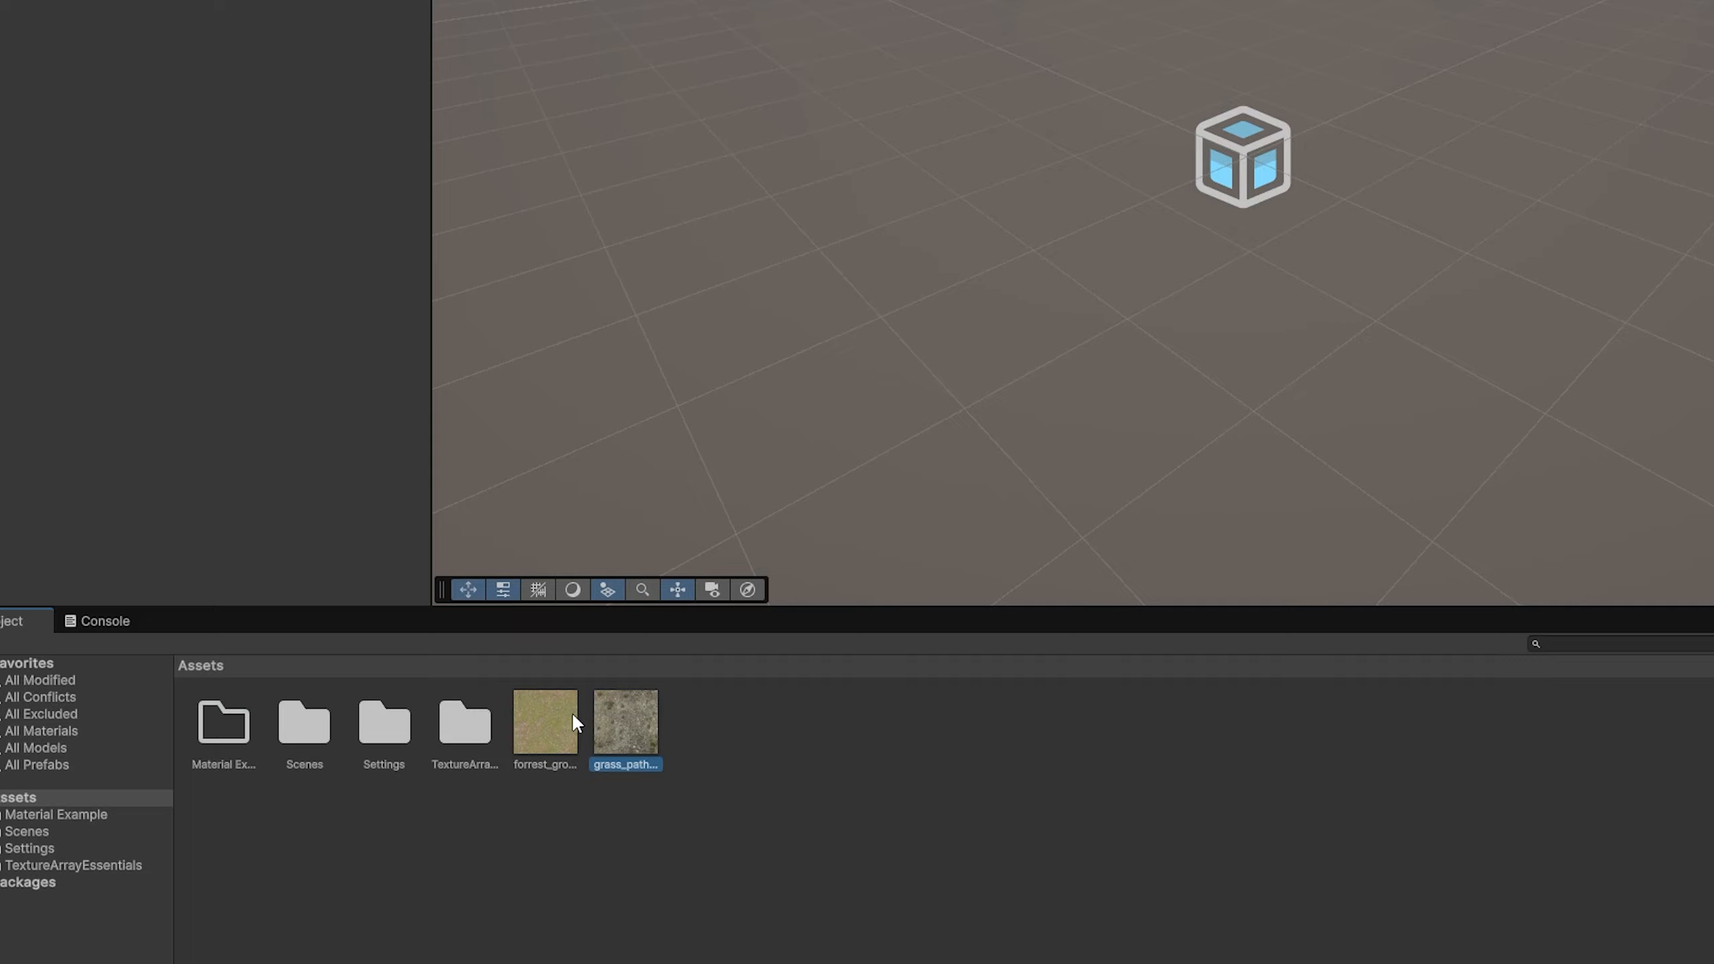
{"action": "left_click", "coordinate": [545, 726], "text": "shift"}
{"action": "left_click_drag", "start_coordinate": [545, 727], "coordinate": [223, 739]}
{"action": "double_click", "coordinate": [222, 736]}
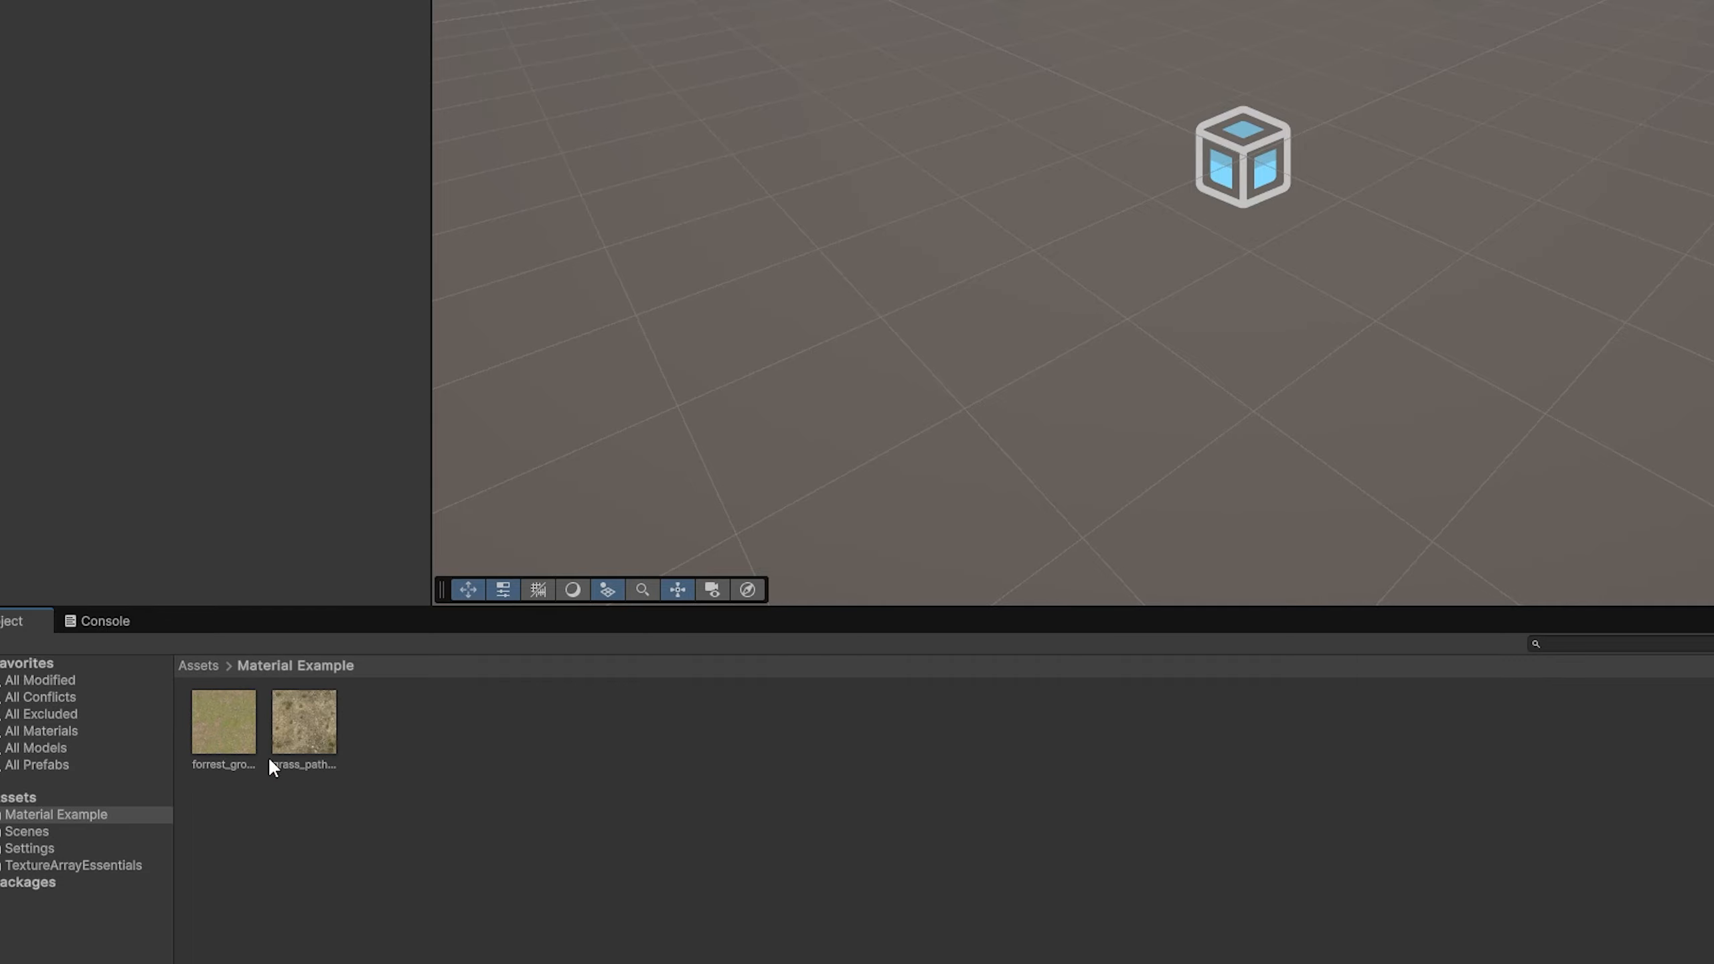
Step: Create a URP Lit Shader Graph named Shader in the Material Example folder and open it for editing
{"action": "right_click", "coordinate": [546, 761]}
{"action": "mouse_move", "coordinate": [742, 148]}
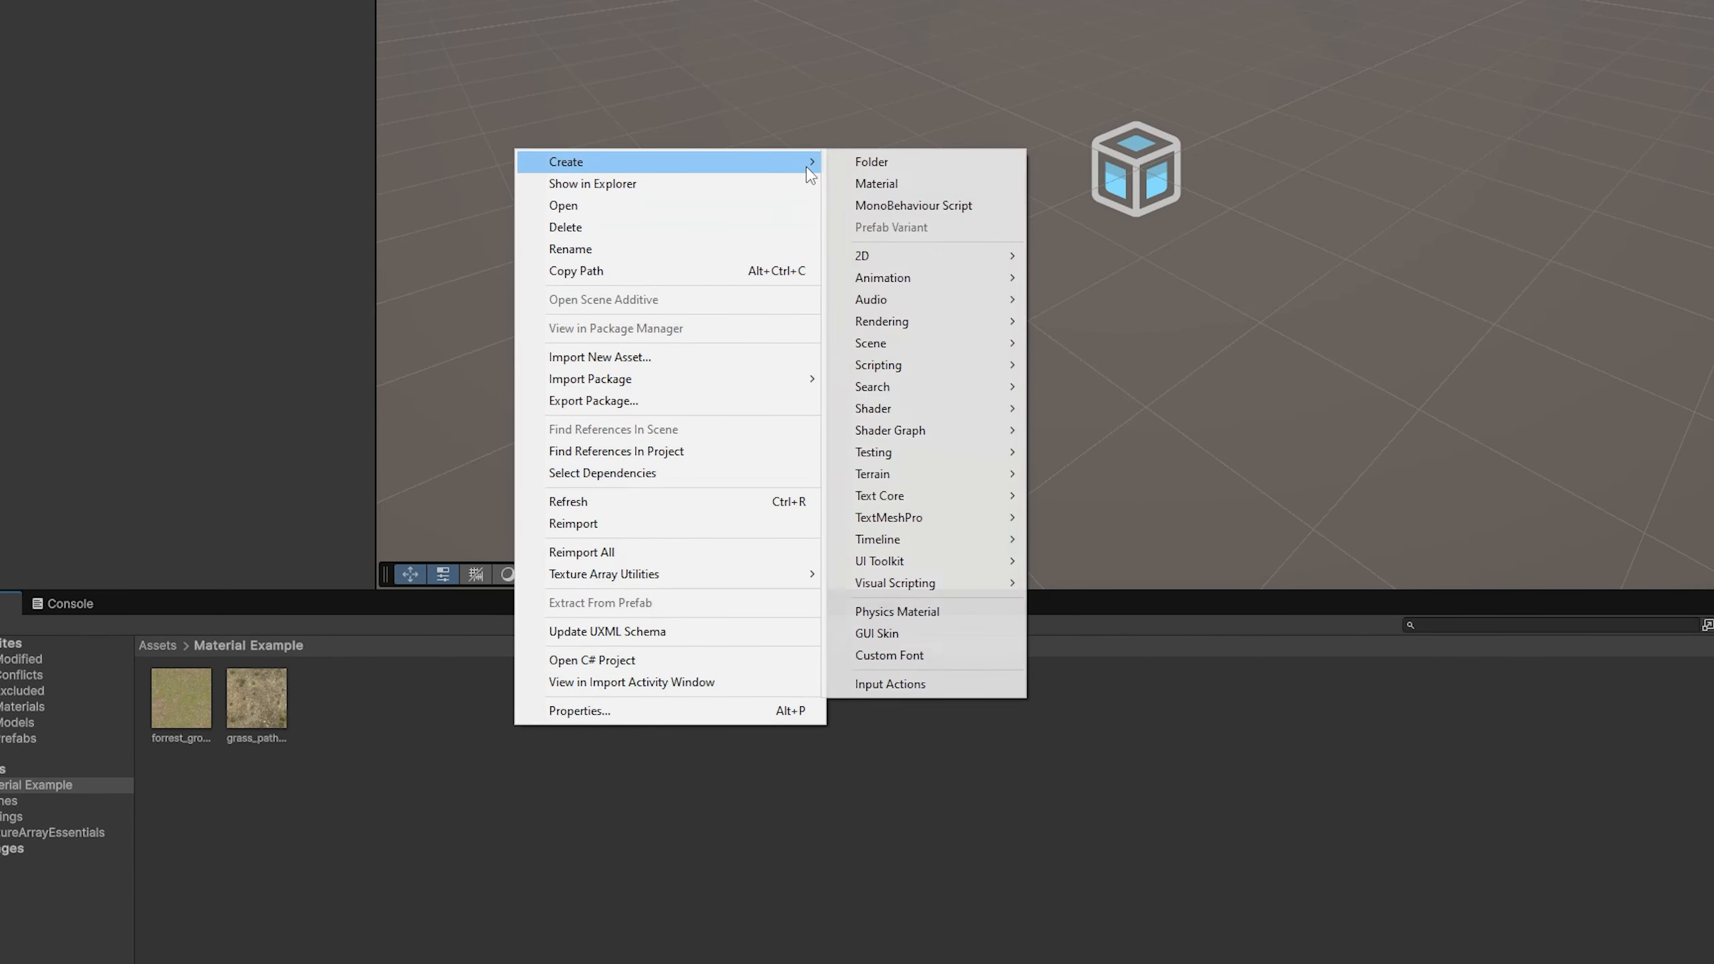
{"action": "mouse_move", "coordinate": [985, 435]}
{"action": "mouse_move", "coordinate": [1074, 438]}
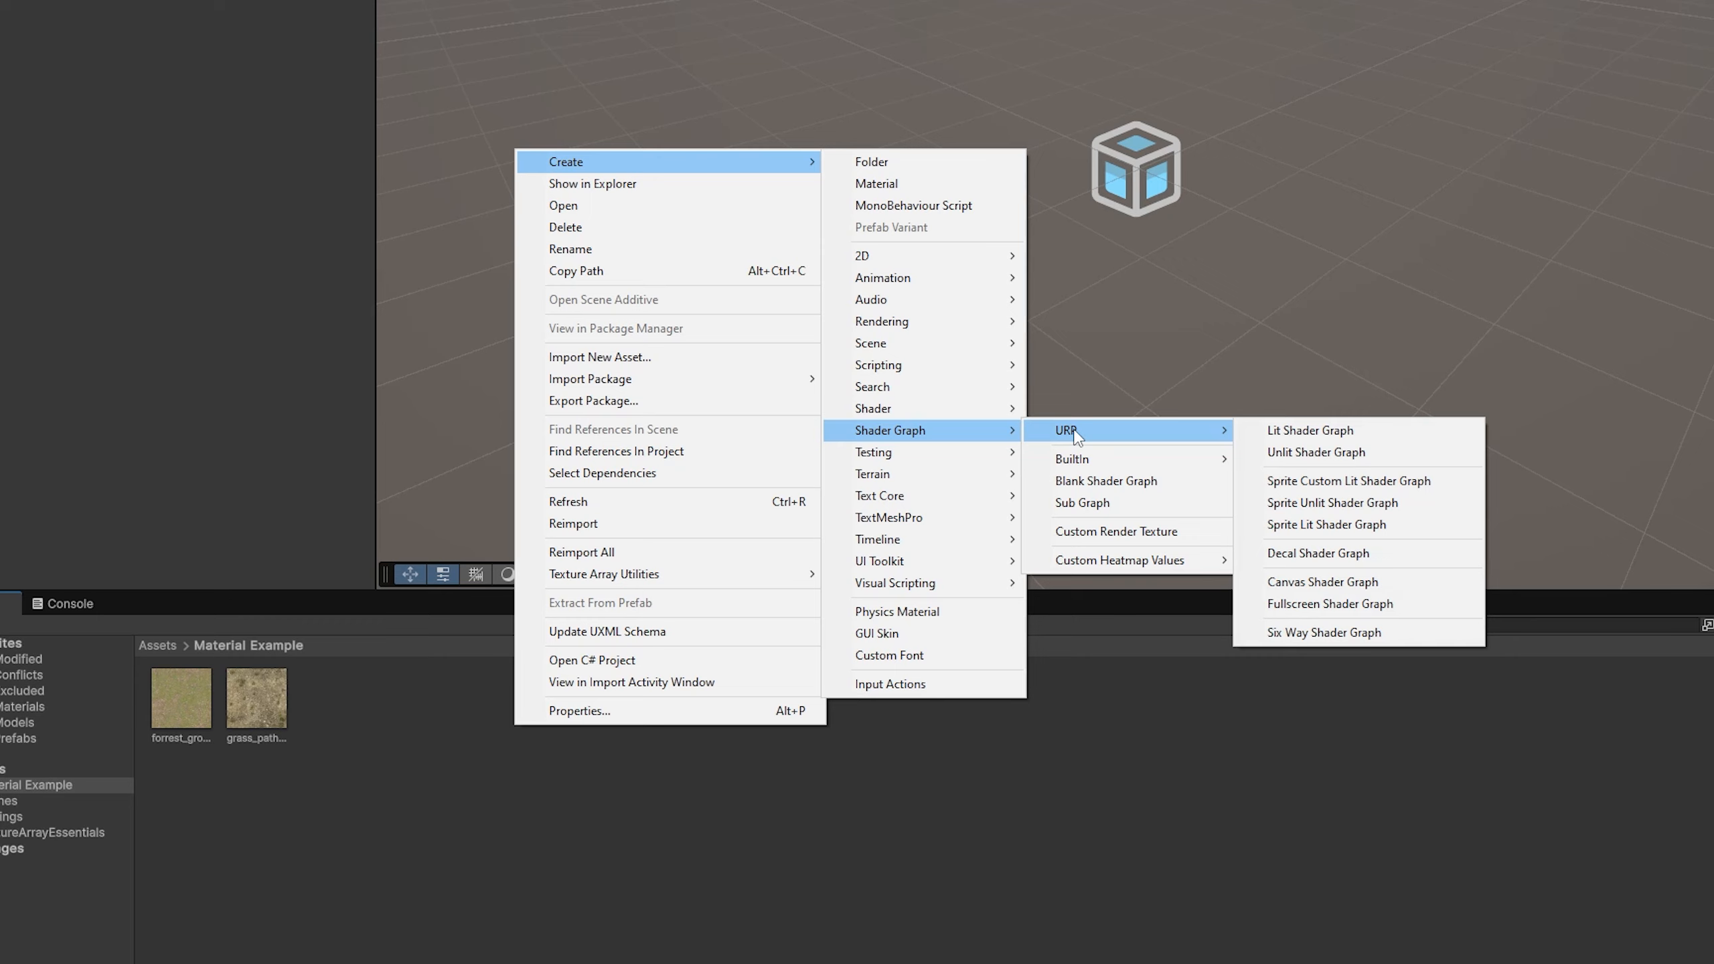
{"action": "left_click", "coordinate": [1305, 432]}
{"action": "type", "text": "Shader"}
{"action": "key", "text": "Return"}
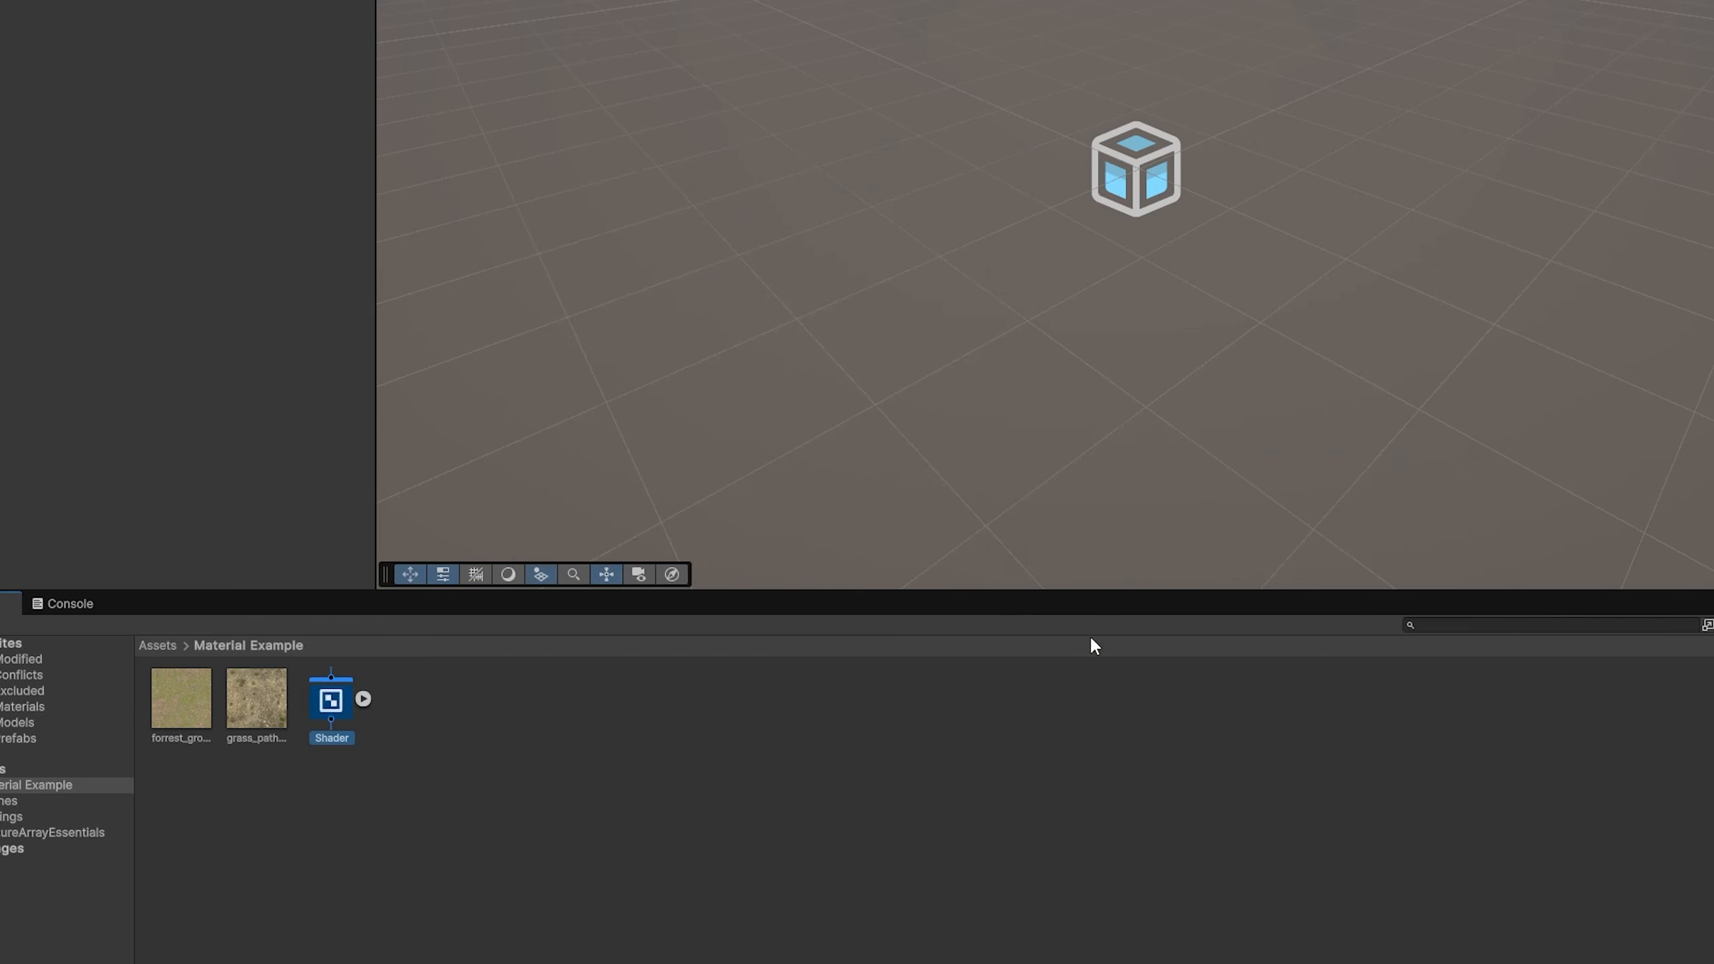
{"action": "double_click", "coordinate": [329, 716]}
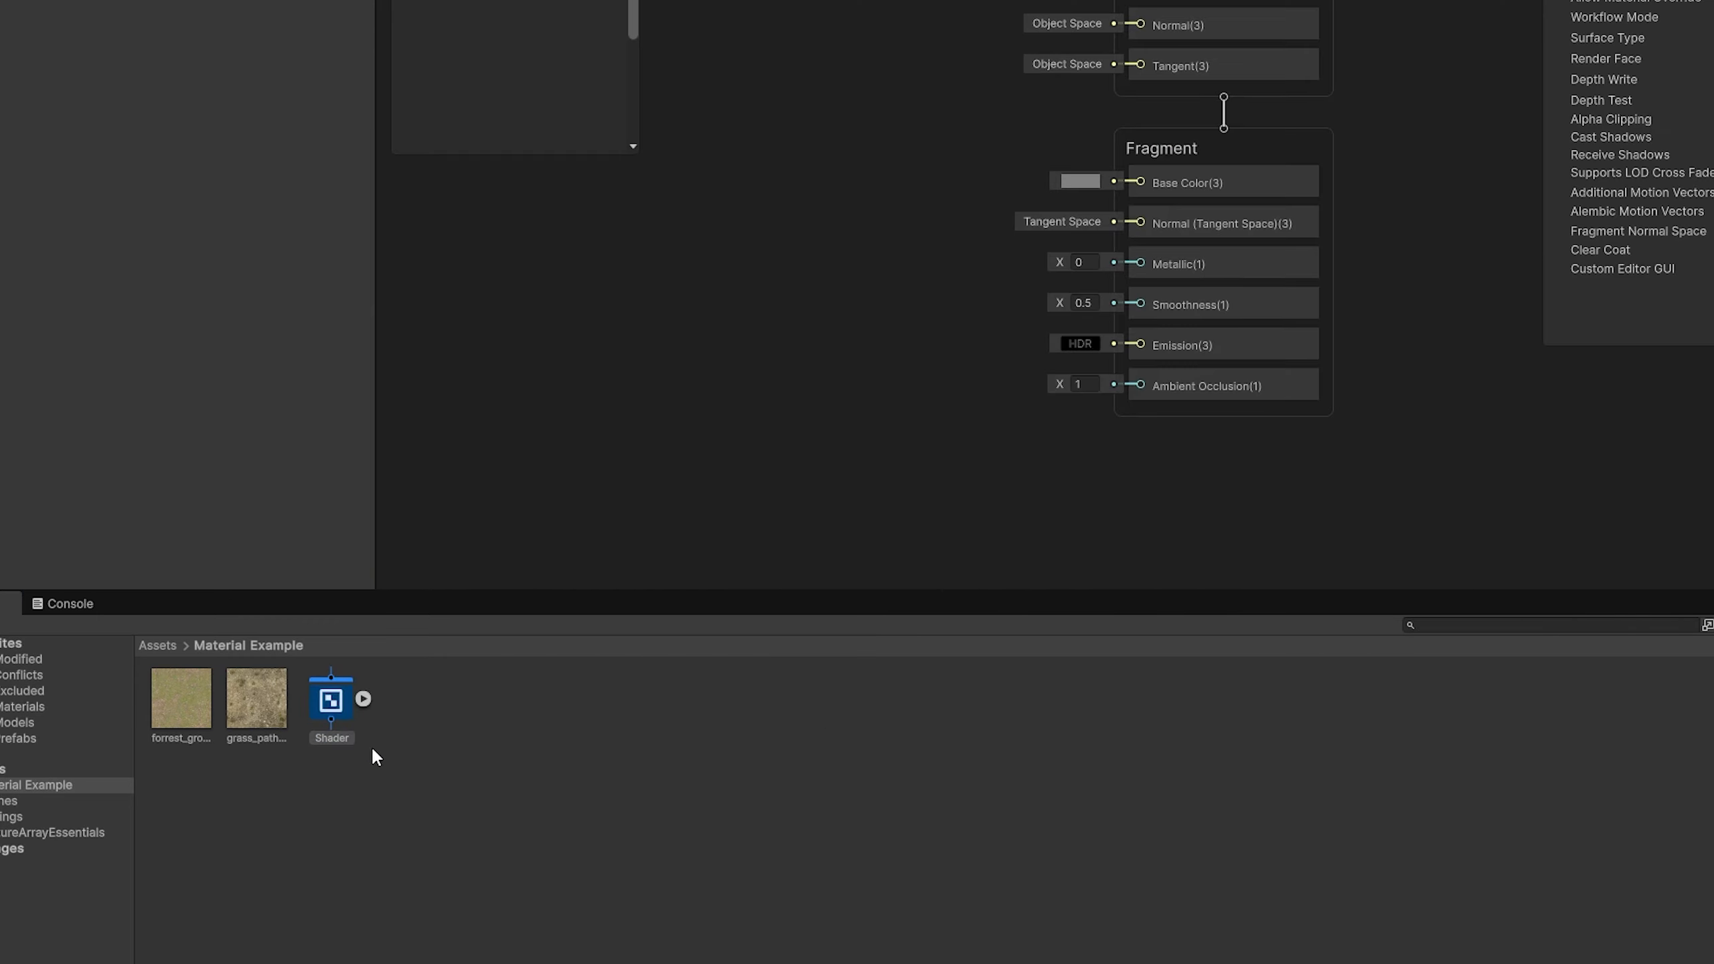
Step: Create a material named Material in the same folder and assign the new shader to it
{"action": "right_click", "coordinate": [428, 726]}
{"action": "mouse_move", "coordinate": [699, 158]}
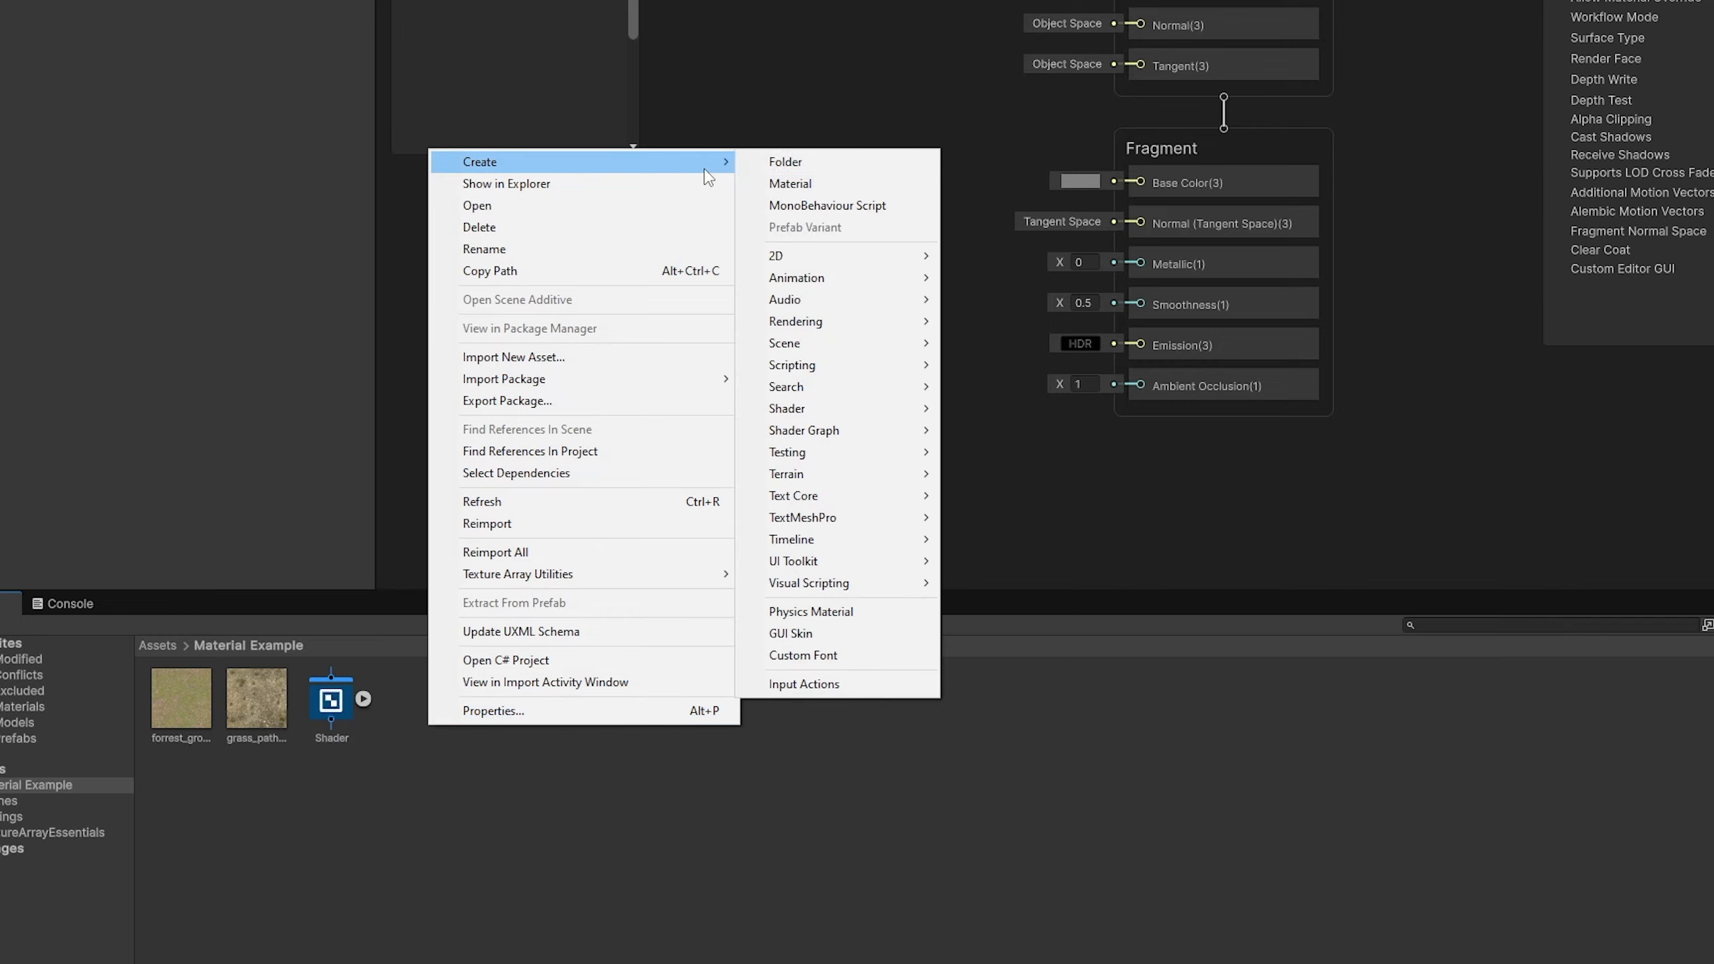
{"action": "left_click", "coordinate": [764, 183]}
{"action": "type", "text": "Material"}
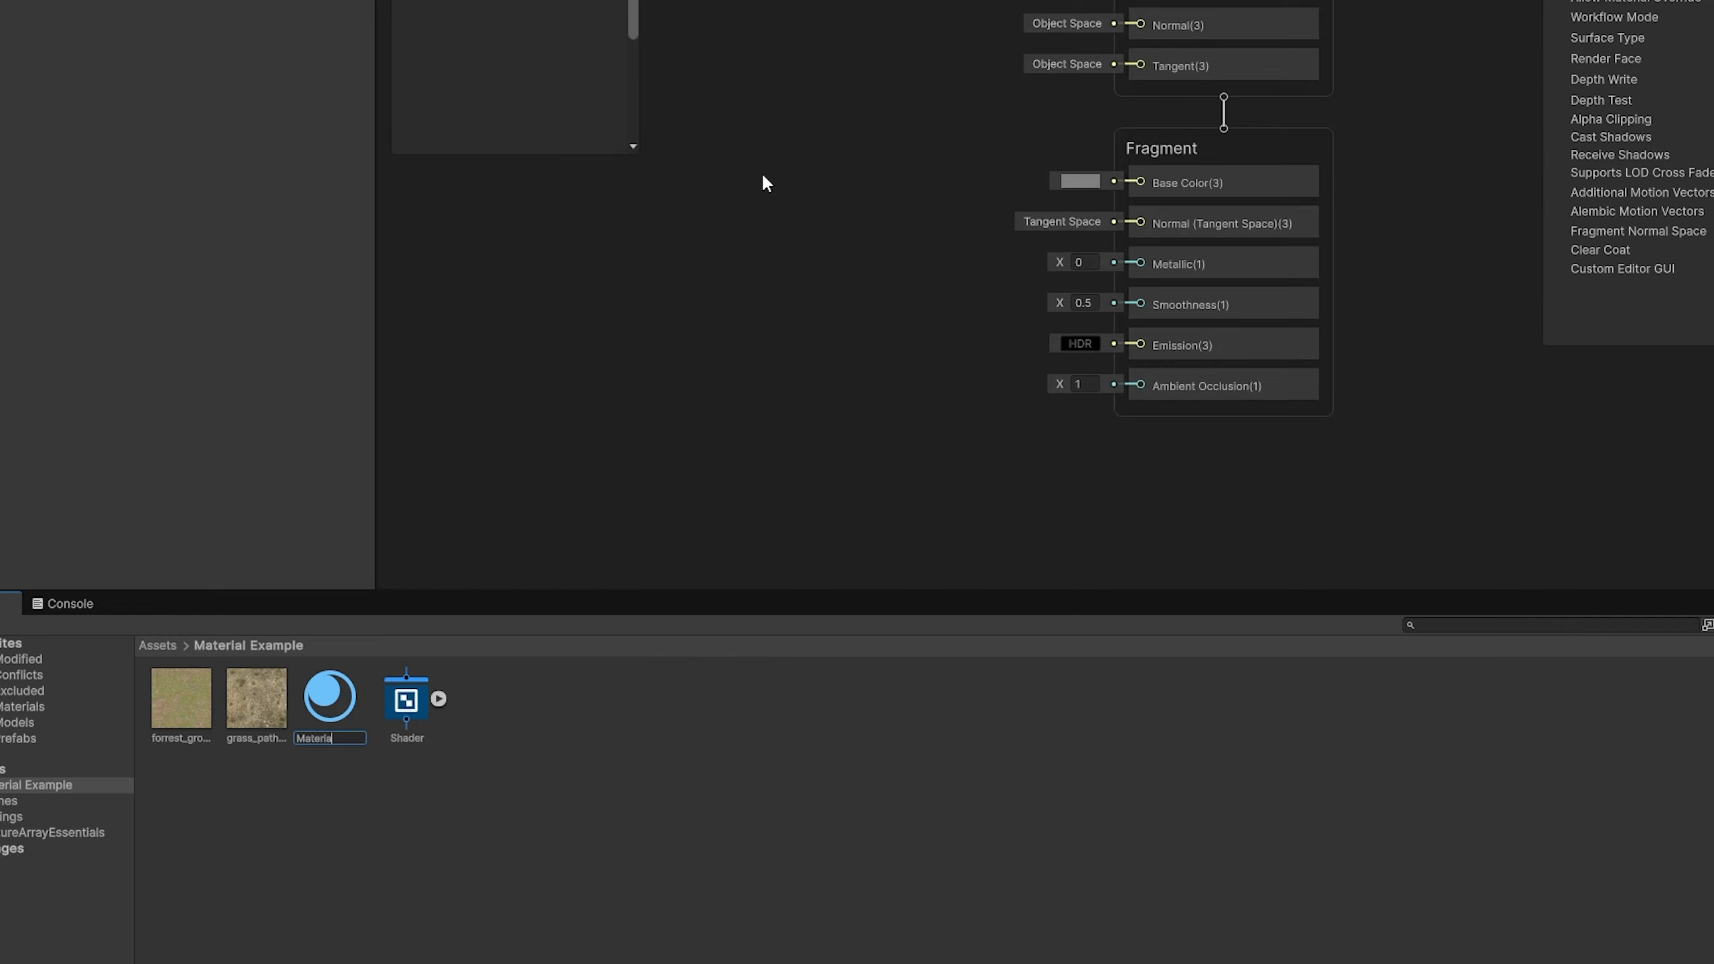
{"action": "key", "text": "Return"}
{"action": "left_click_drag", "start_coordinate": [408, 699], "coordinate": [345, 709]}
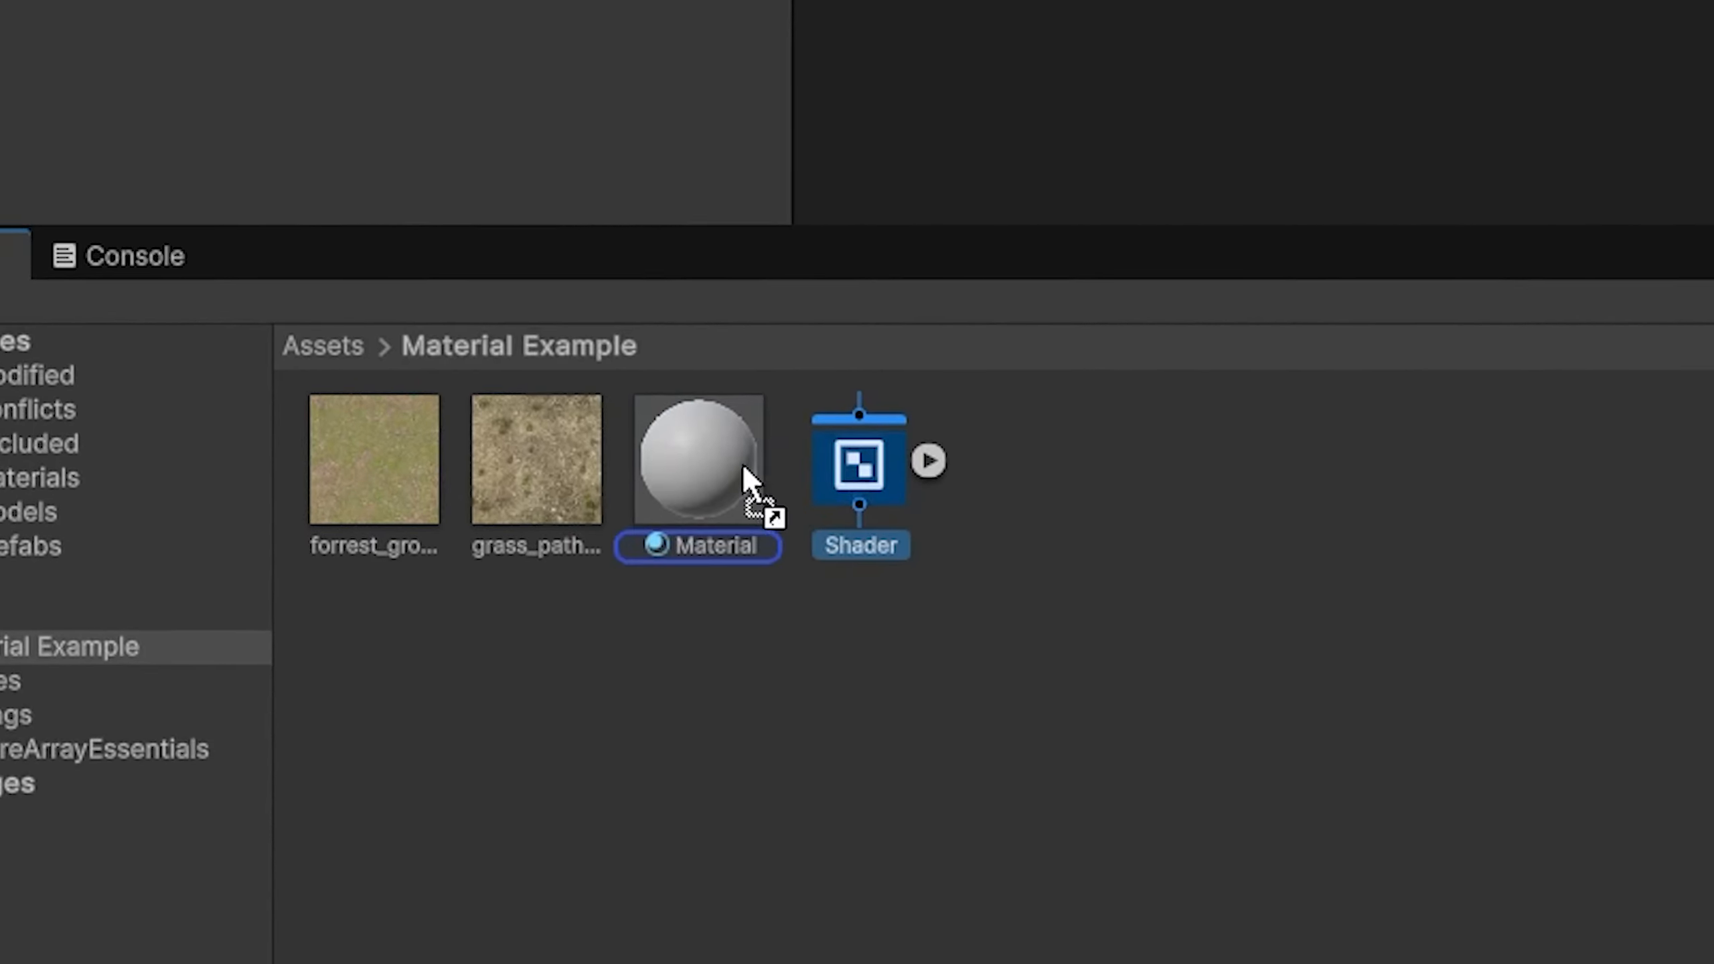
{"action": "left_click_drag", "start_coordinate": [727, 484], "coordinate": [723, 483]}
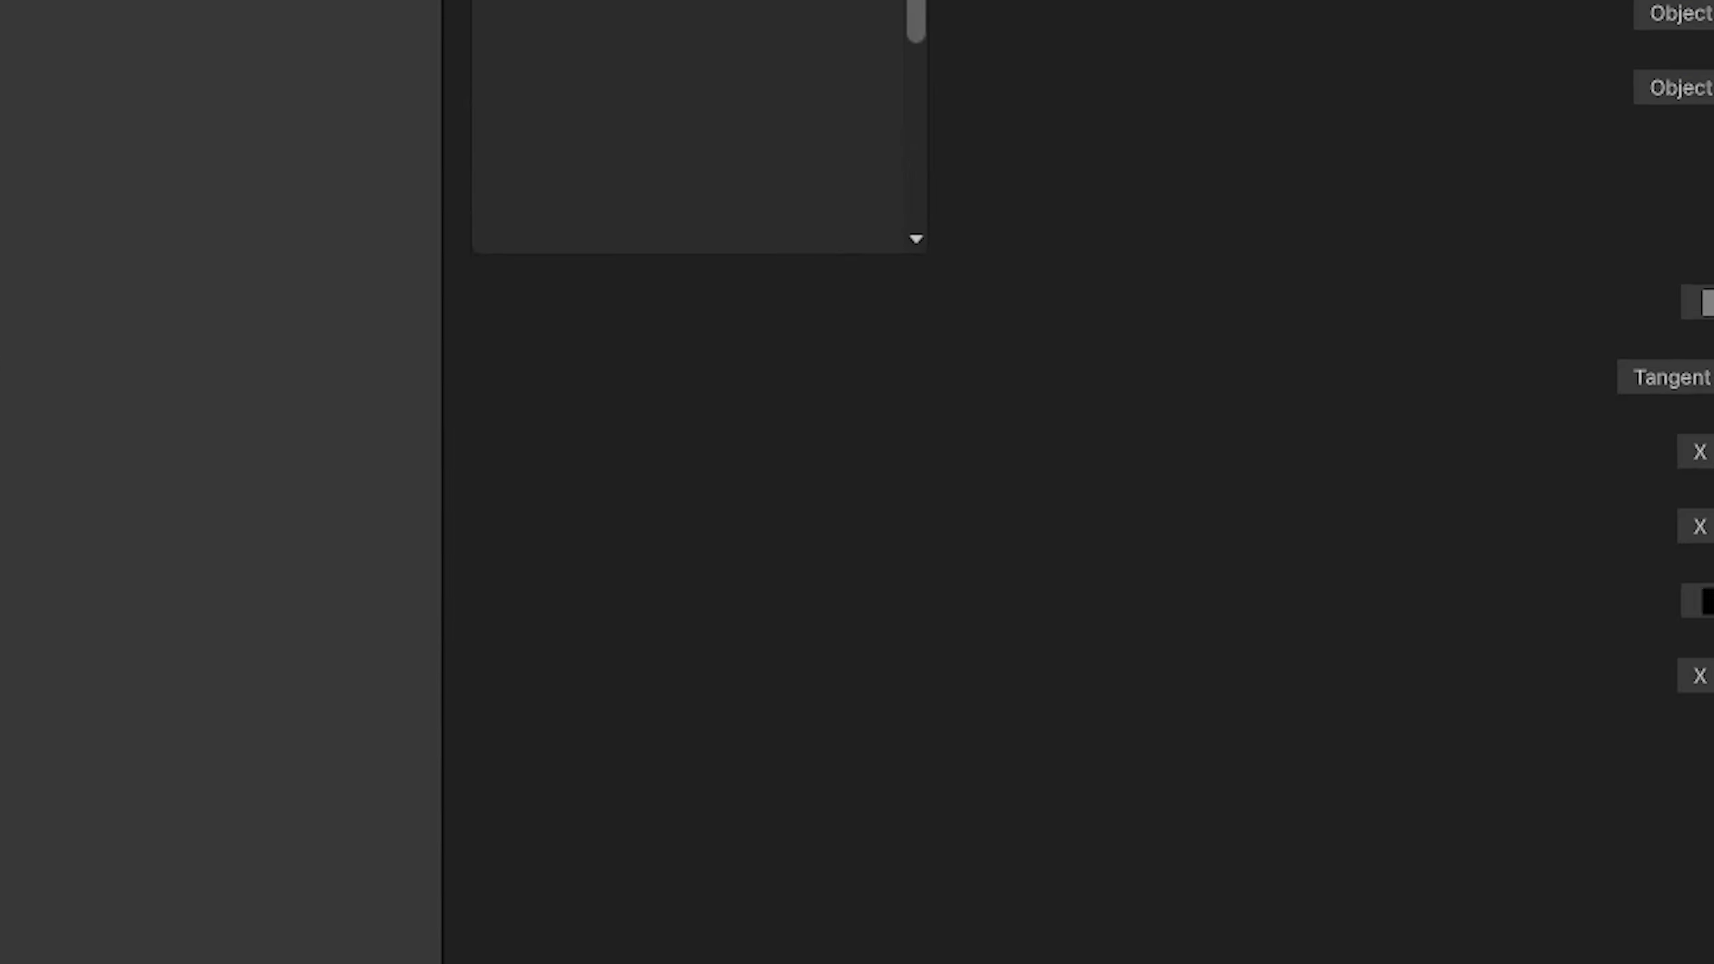
Step: Add a Texture 2D Array property named TextureArray to the shader graph
{"action": "left_click", "coordinate": [666, 188]}
{"action": "left_click", "coordinate": [851, 558]}
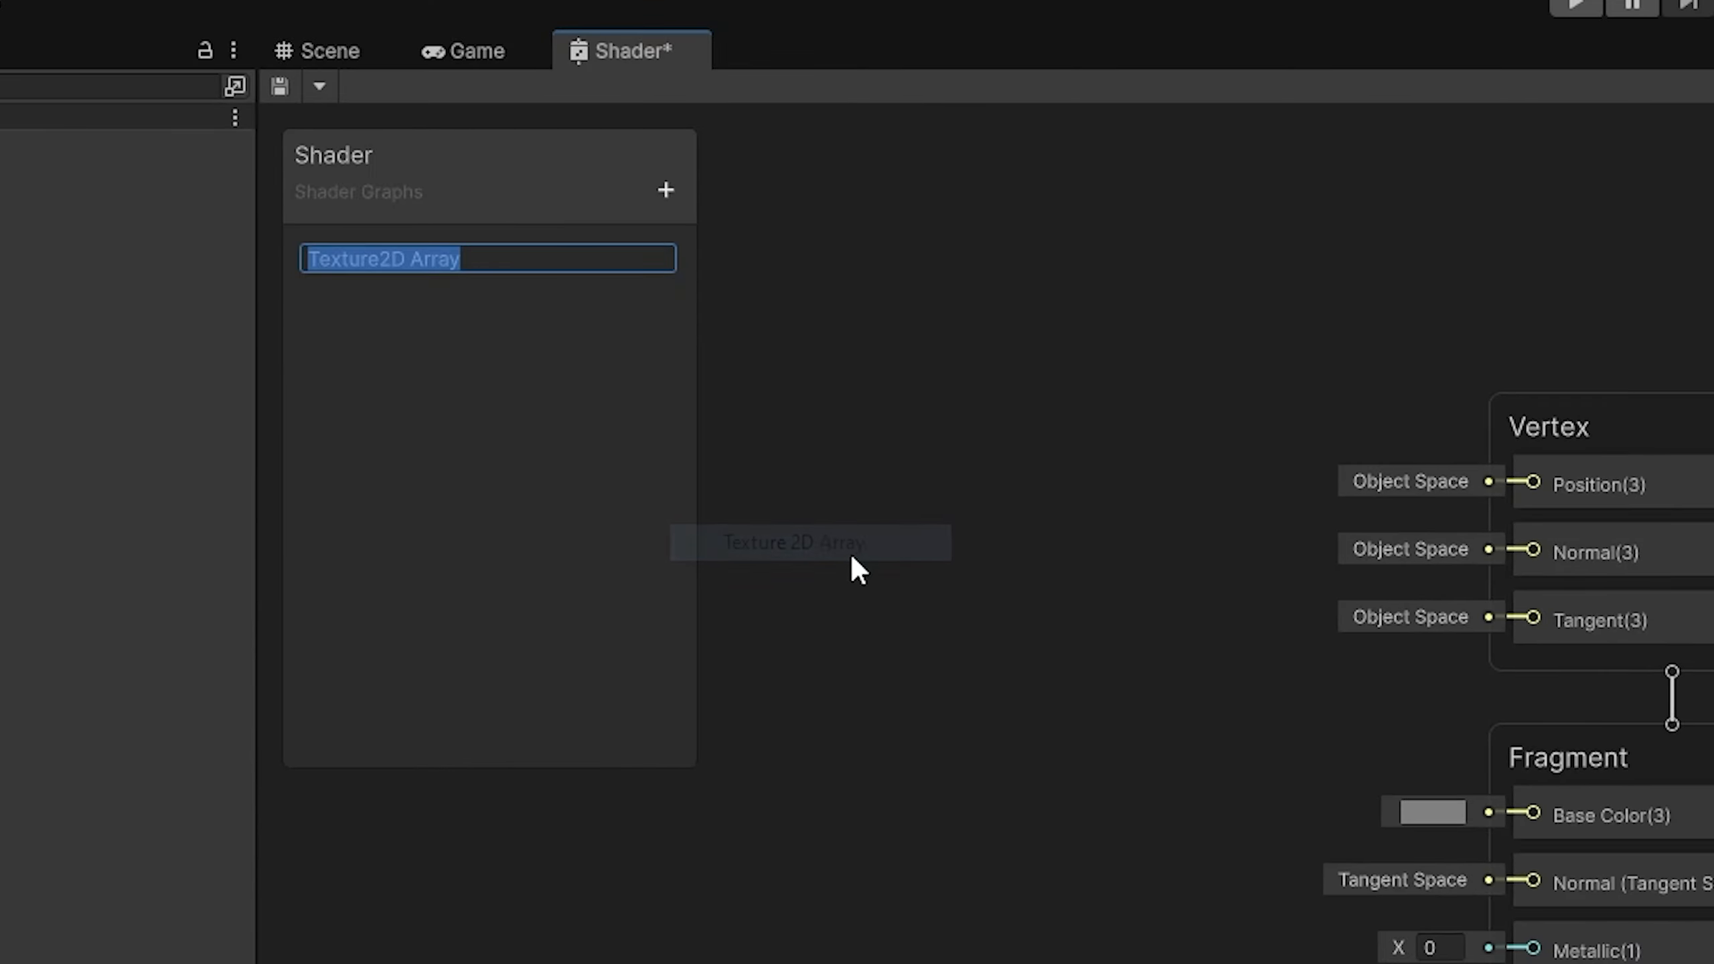
{"action": "type", "text": "TextureArray"}
{"action": "key", "text": "Return"}
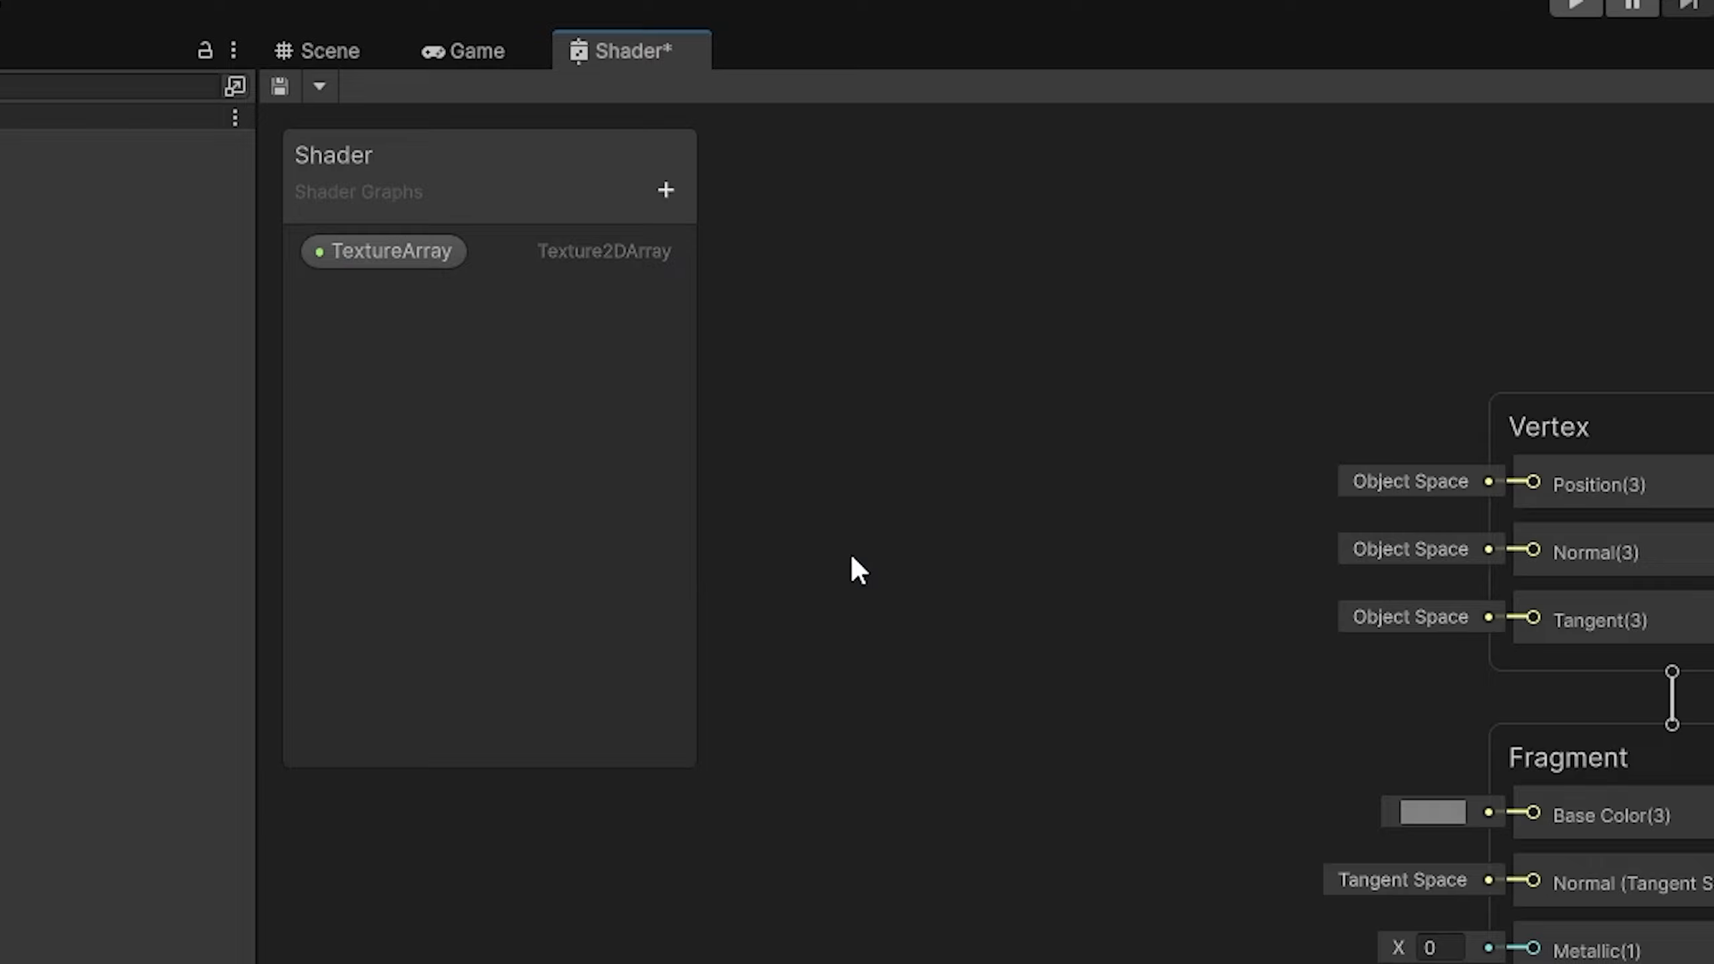
Step: Add a Float property named AssignedTextures to the shader graph
{"action": "left_click", "coordinate": [665, 190]}
{"action": "left_click", "coordinate": [725, 260]}
{"action": "type", "text": "A"}
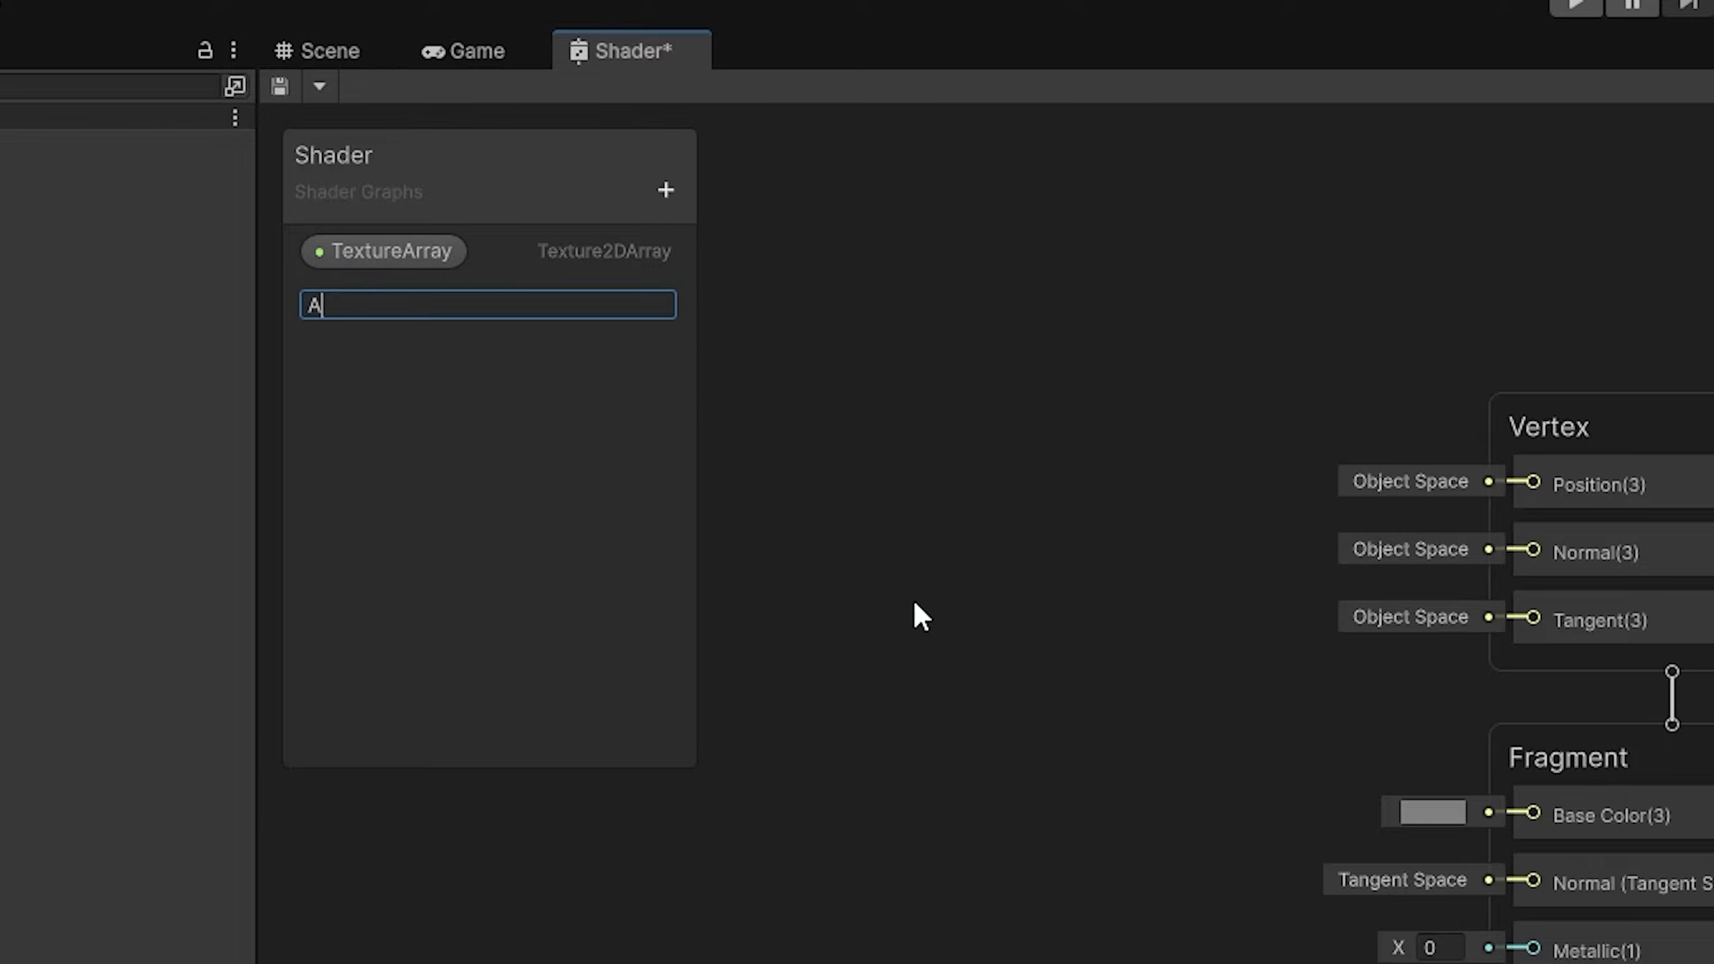
{"action": "type", "text": "ssignedTextures"}
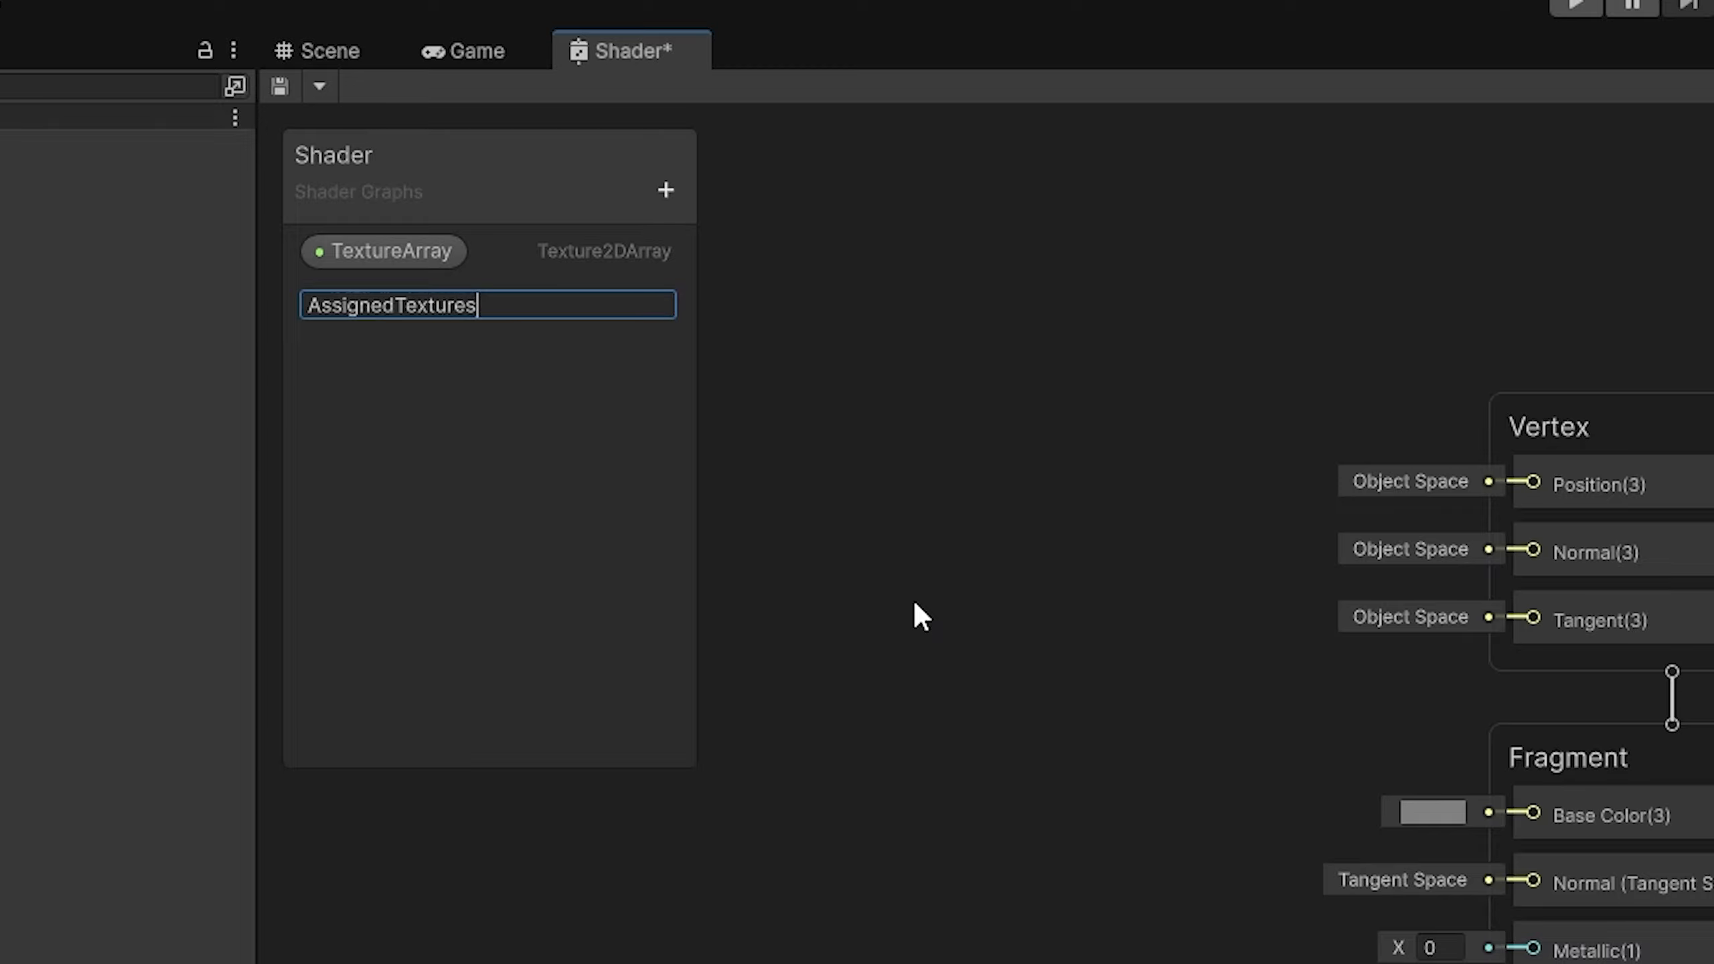
{"action": "key", "text": "Return"}
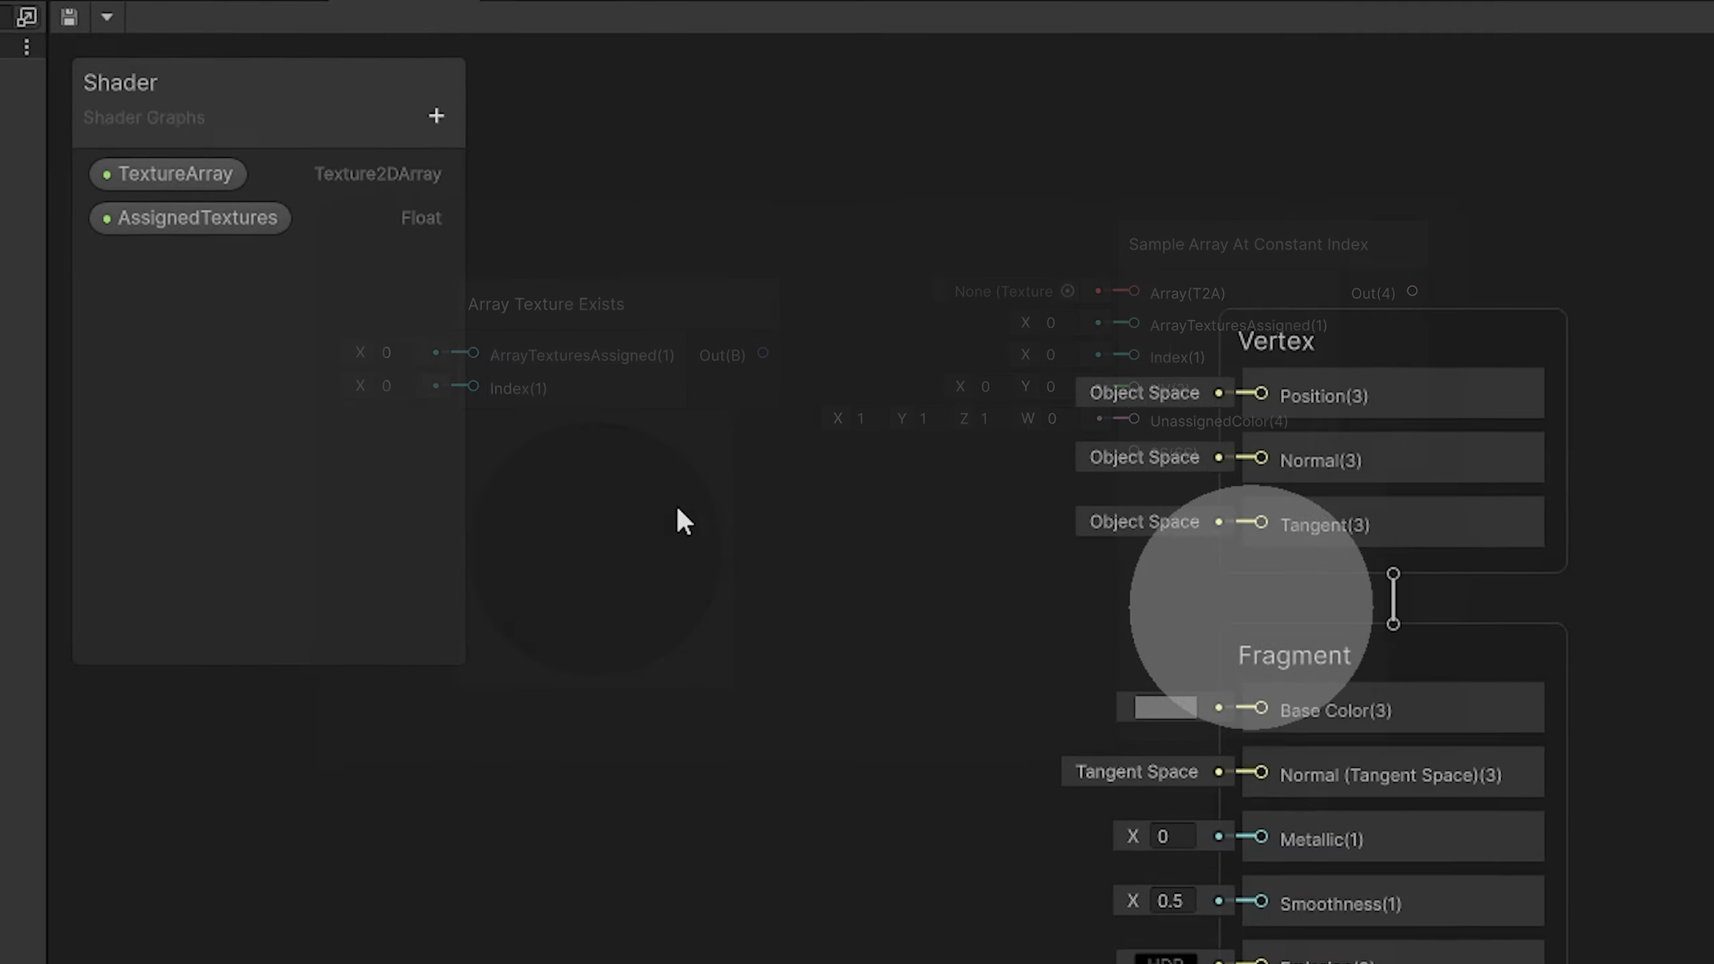
Step: Examine the TextureArrayUtilities nodes available for the graph and the Shaders folder of TextureArrayEssentials
{"action": "key", "text": "space"}
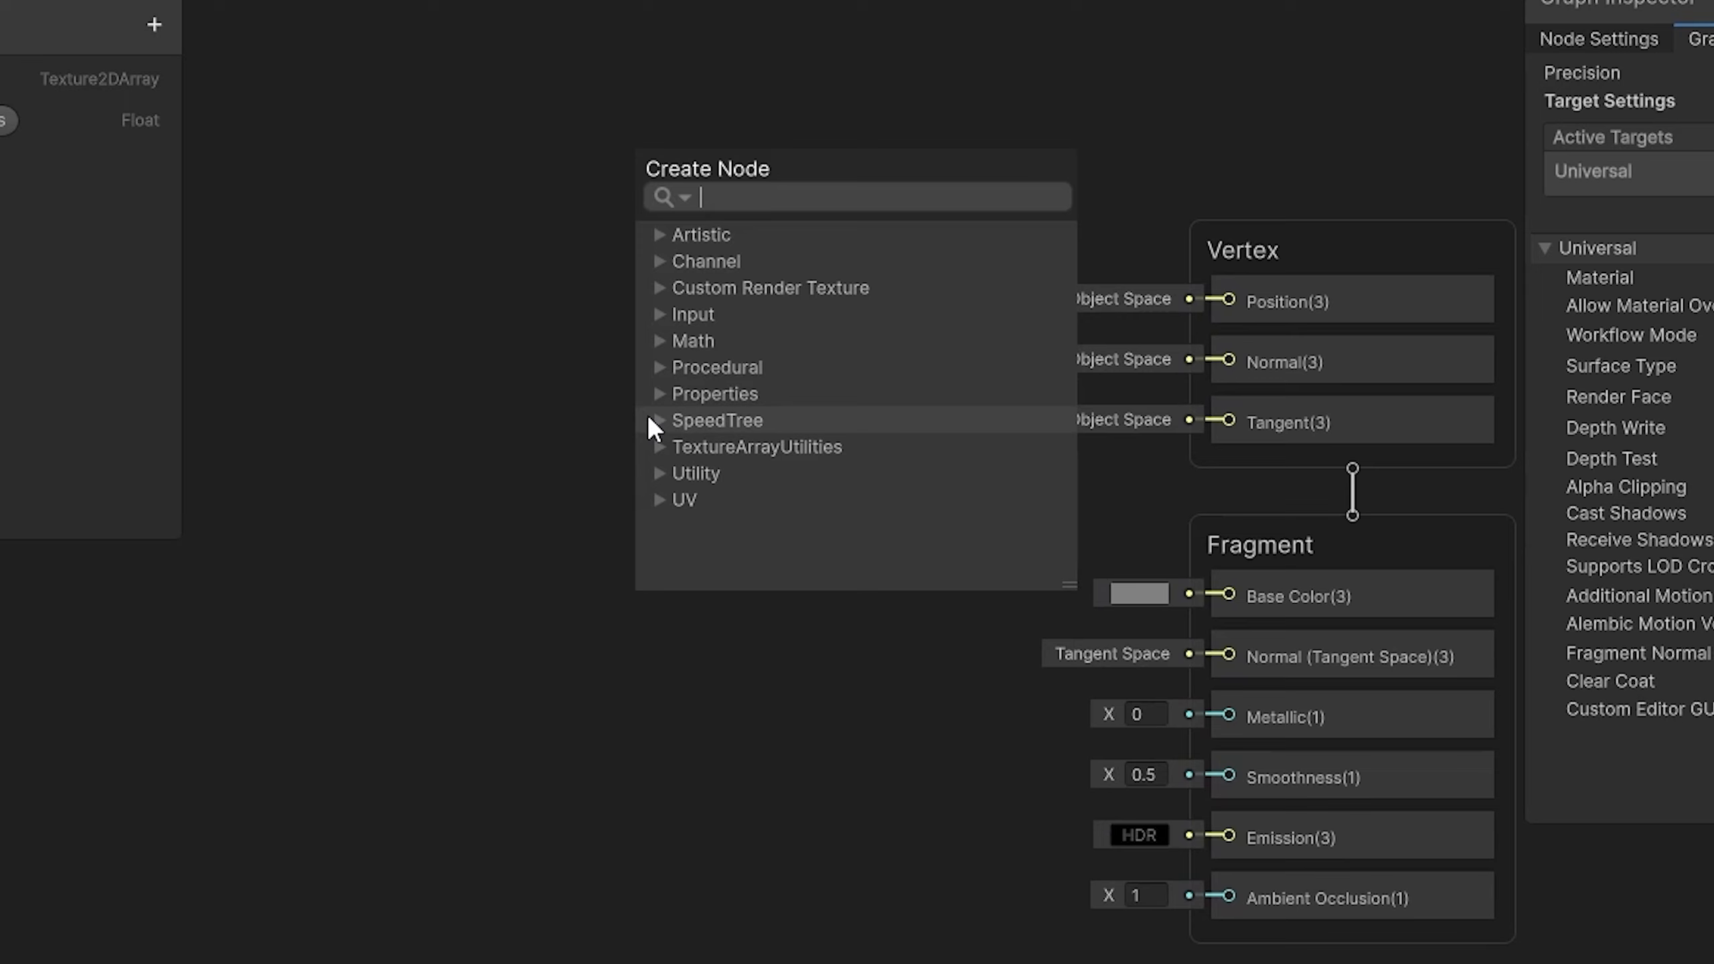
{"action": "left_click", "coordinate": [657, 446]}
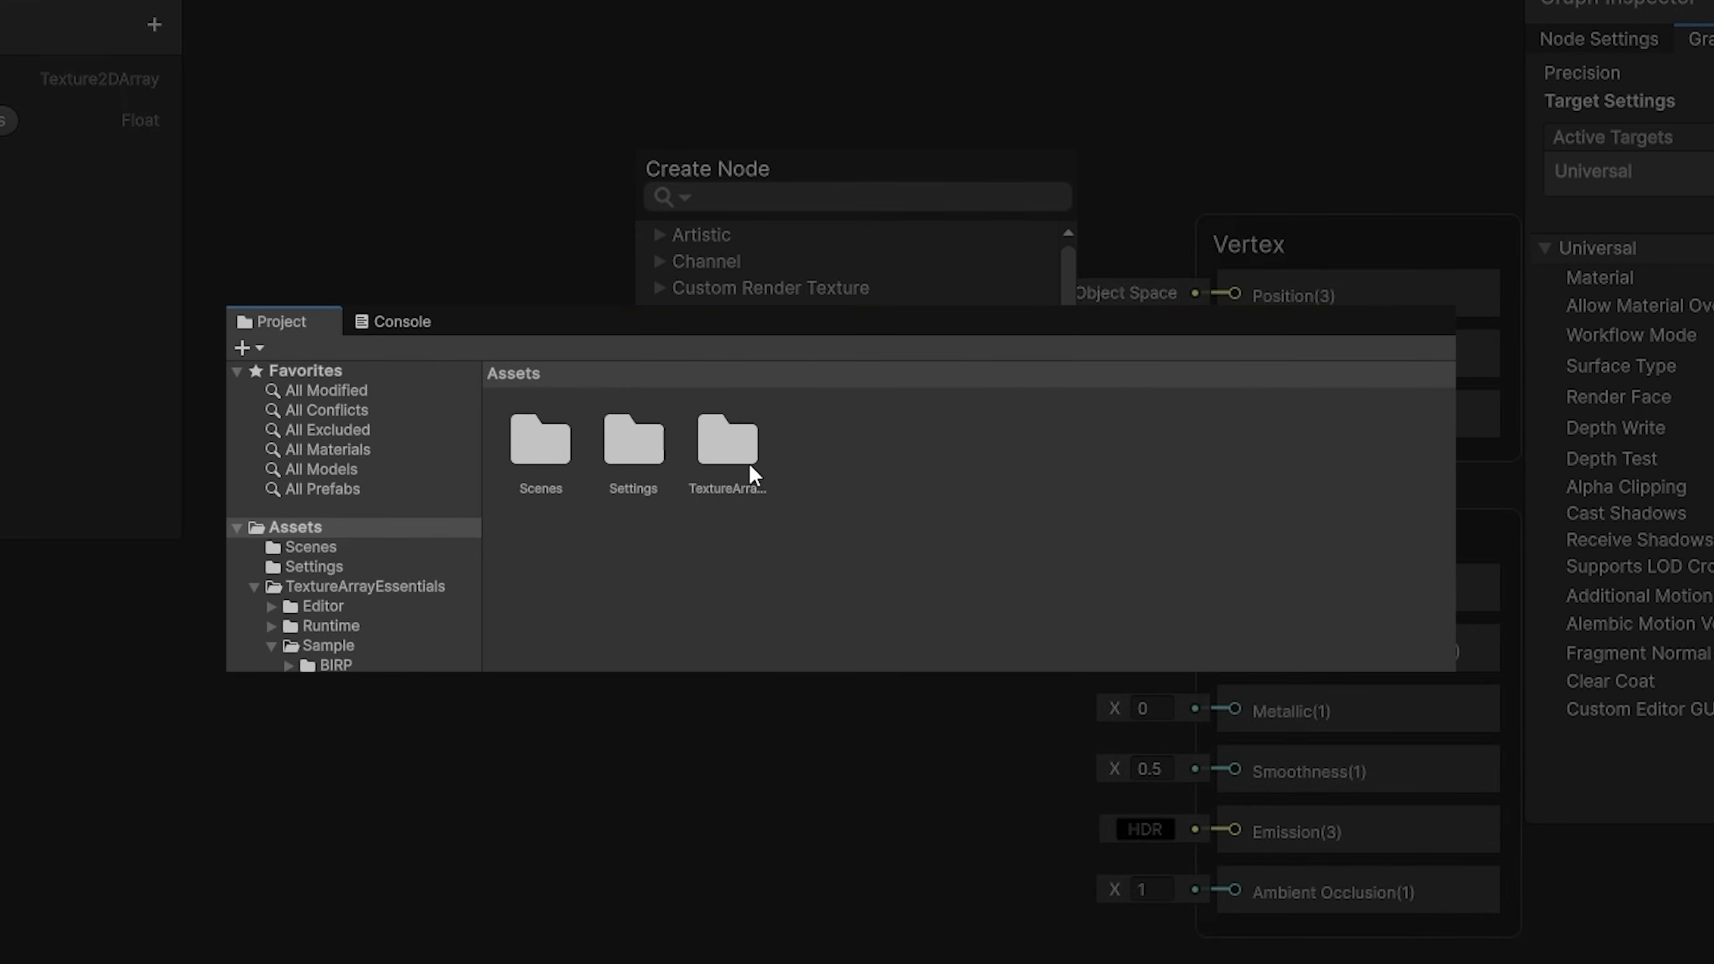
{"action": "double_click", "coordinate": [750, 464]}
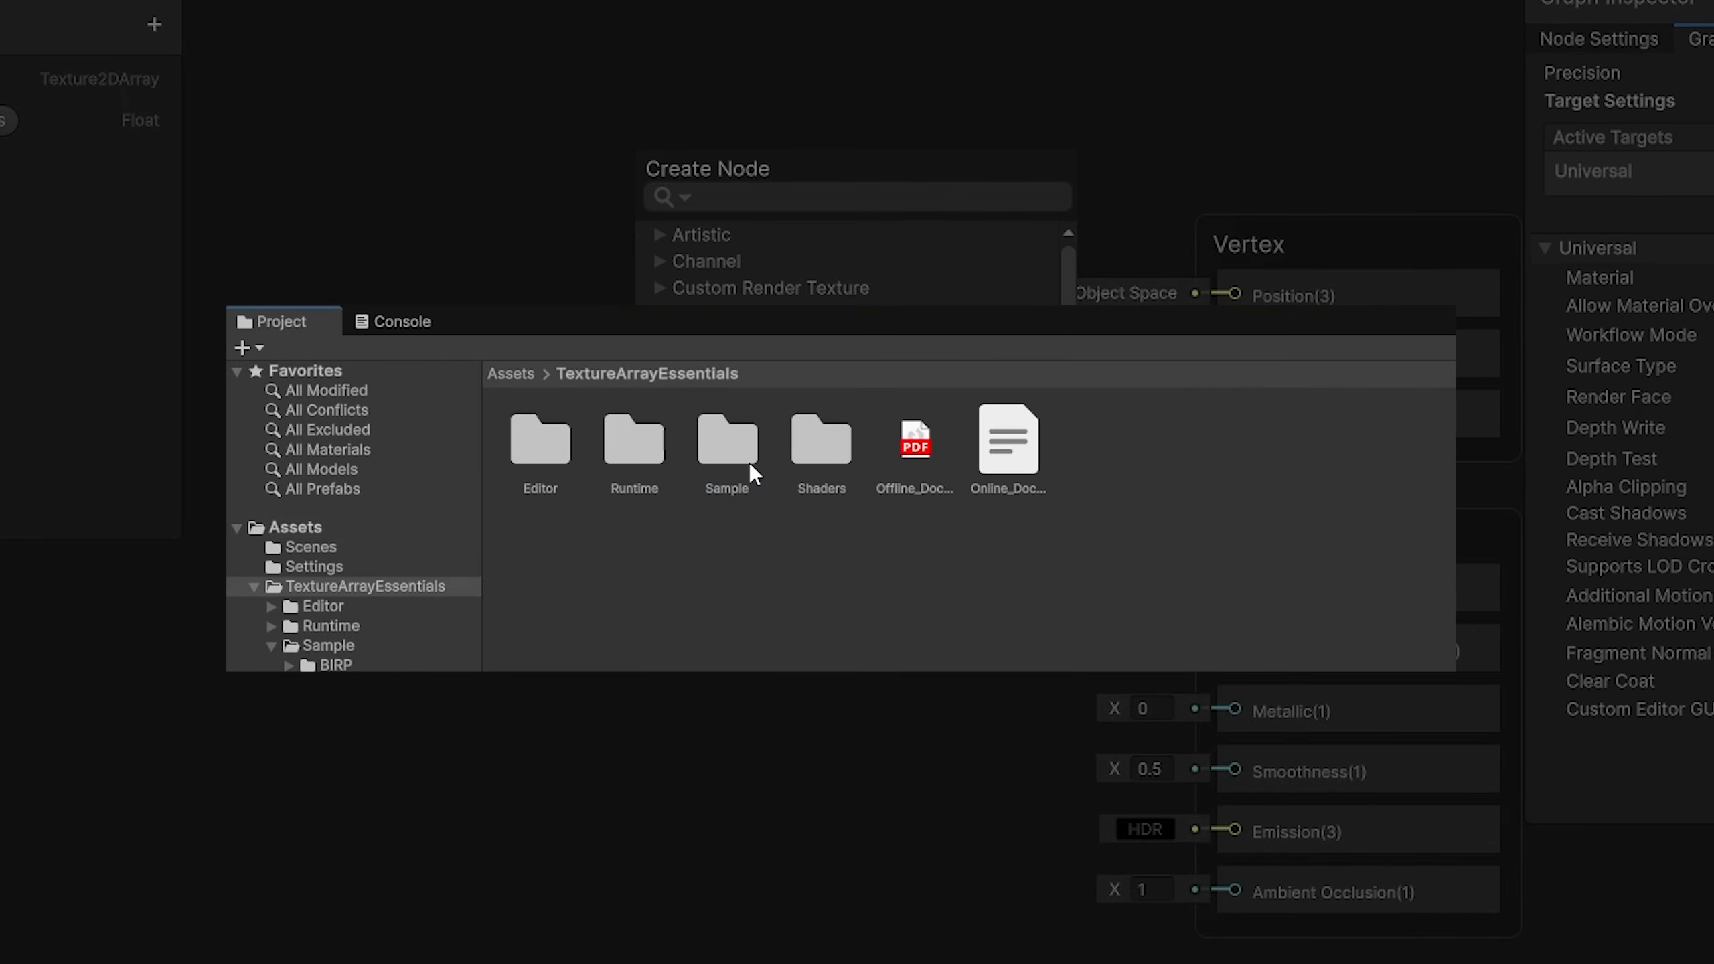
{"action": "double_click", "coordinate": [812, 462]}
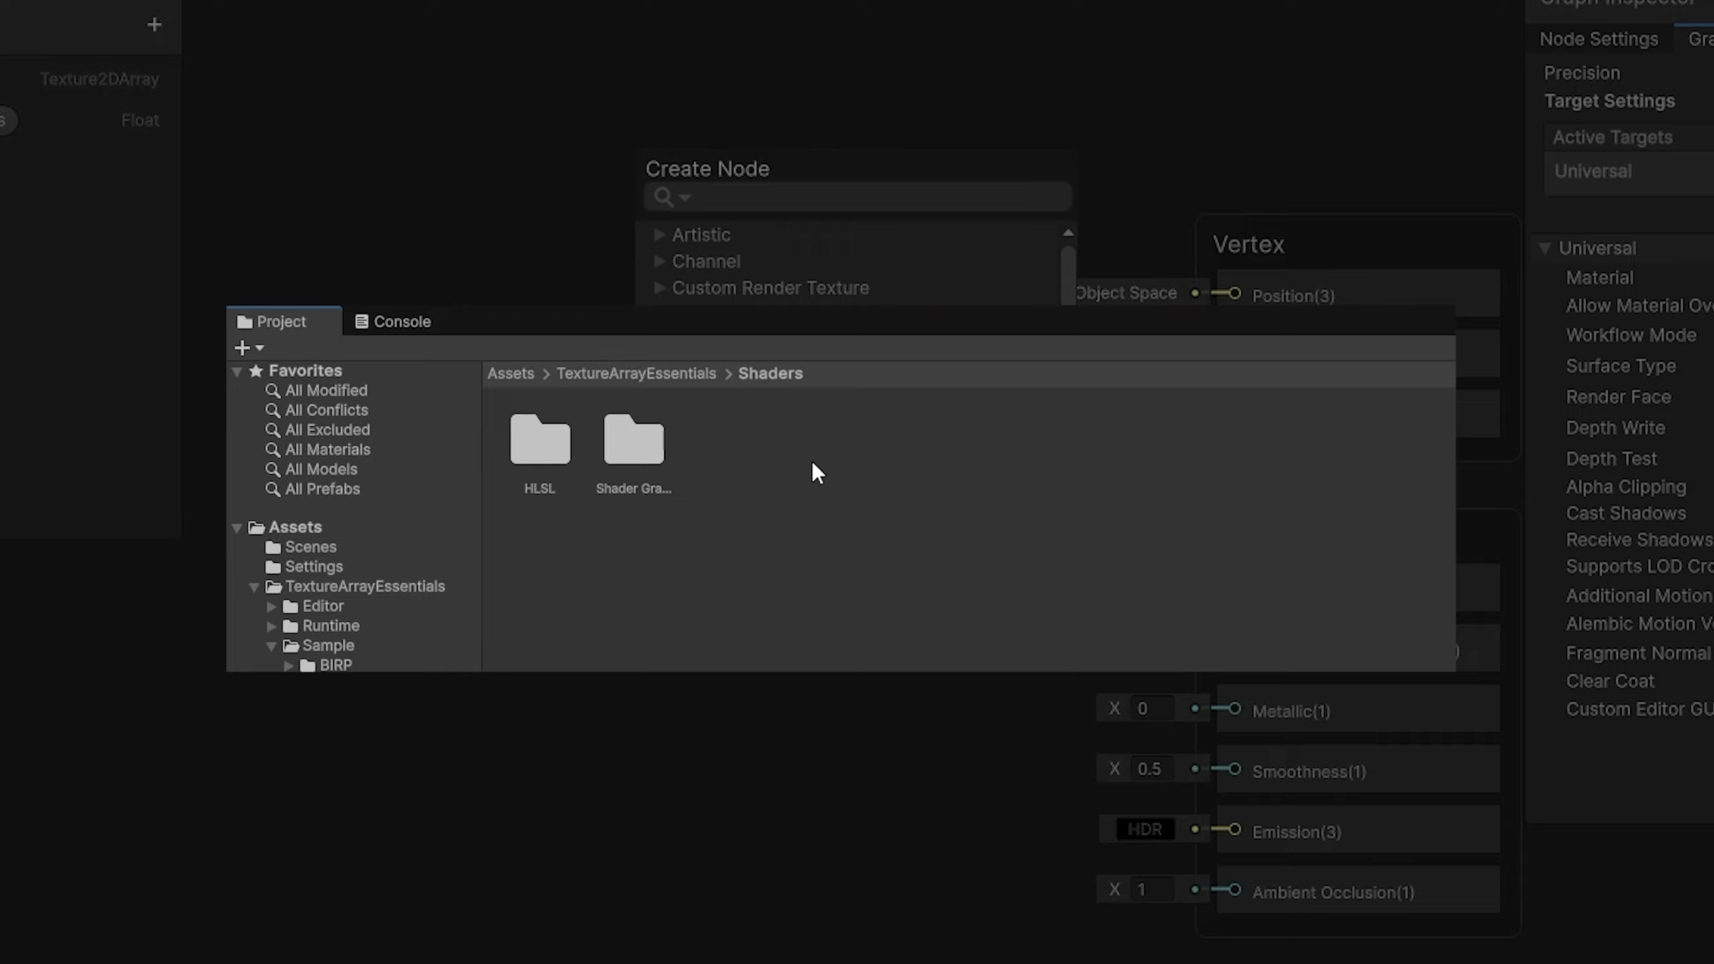
{"action": "double_click", "coordinate": [551, 476]}
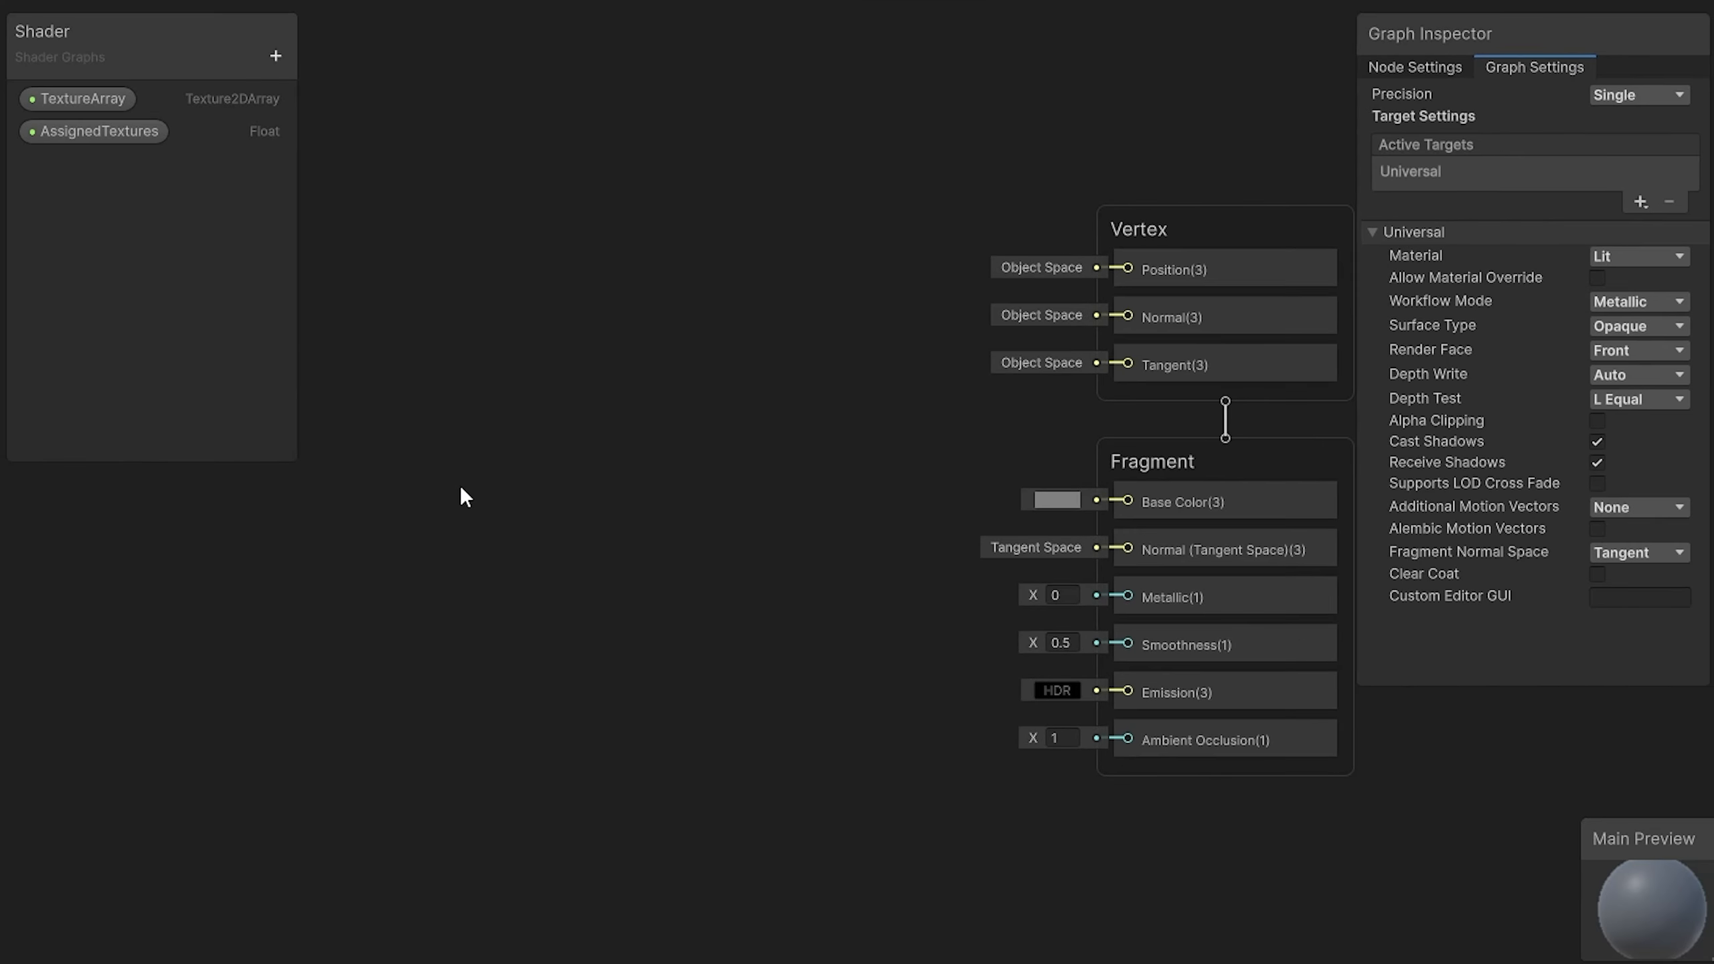
Step: Add a Sample Array At Constant Index node from TextureArrayUtilities to the graph, left of the master stack
{"action": "key", "text": "space"}
{"action": "left_click", "coordinate": [564, 493]}
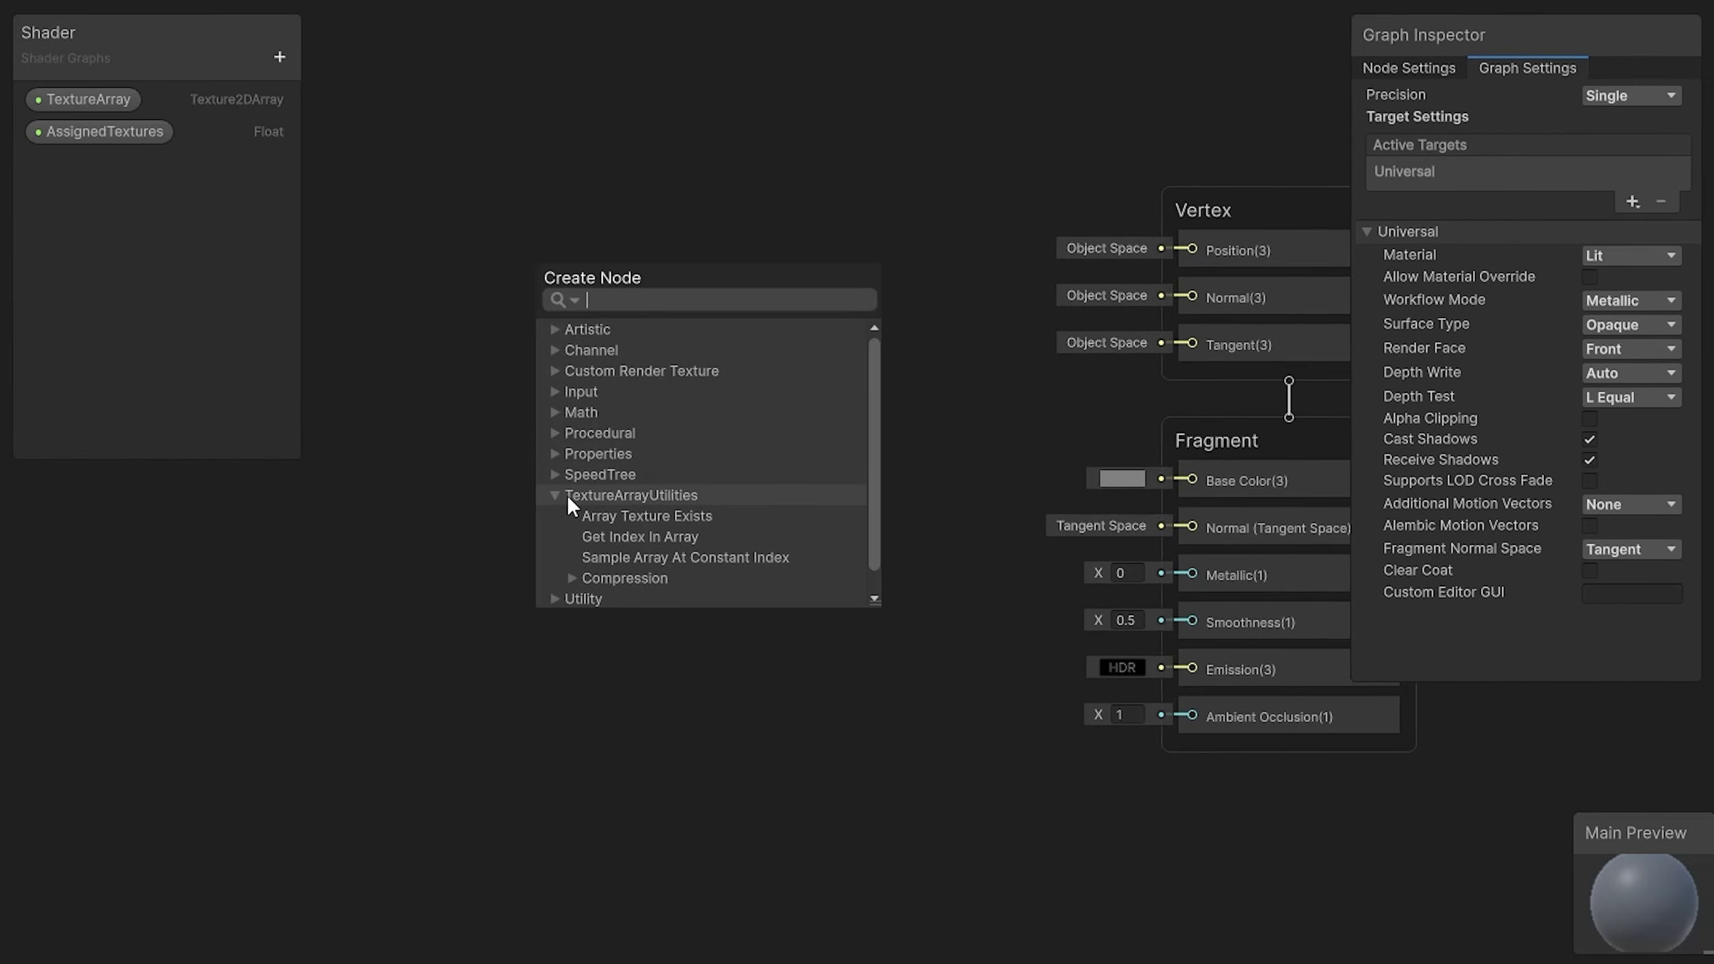
{"action": "left_click", "coordinate": [683, 554]}
{"action": "left_click_drag", "start_coordinate": [680, 547], "coordinate": [743, 229]}
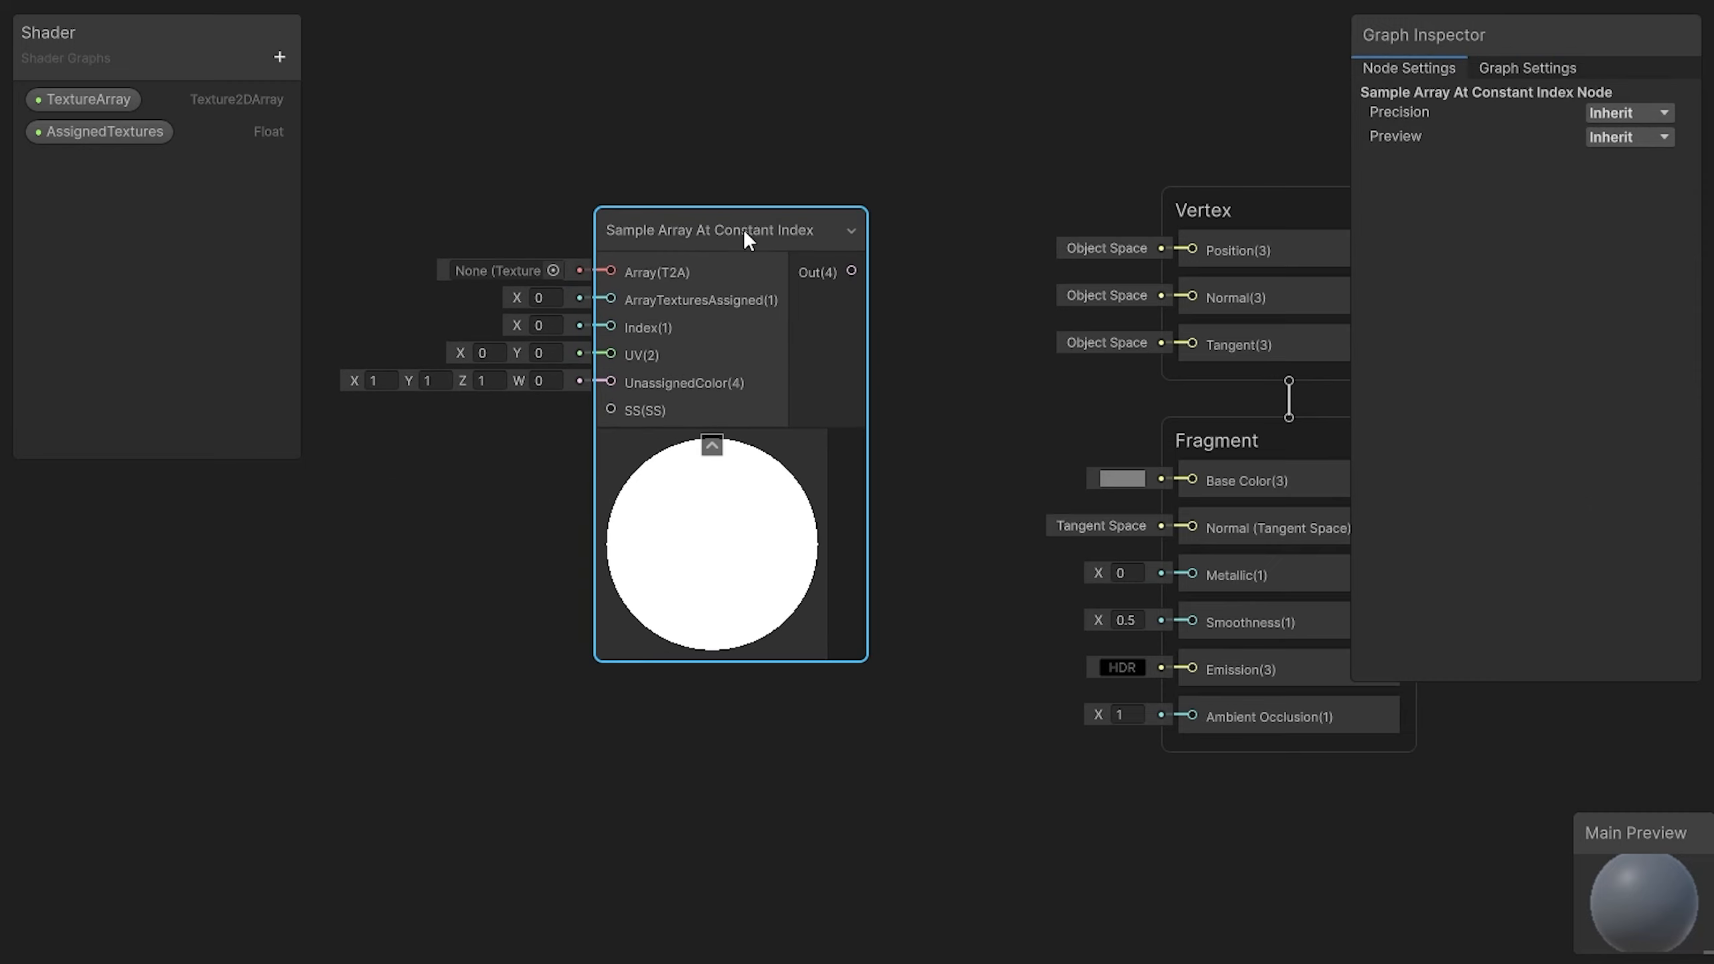
{"action": "middle_click_drag", "start_coordinate": [750, 166], "coordinate": [1122, 168]}
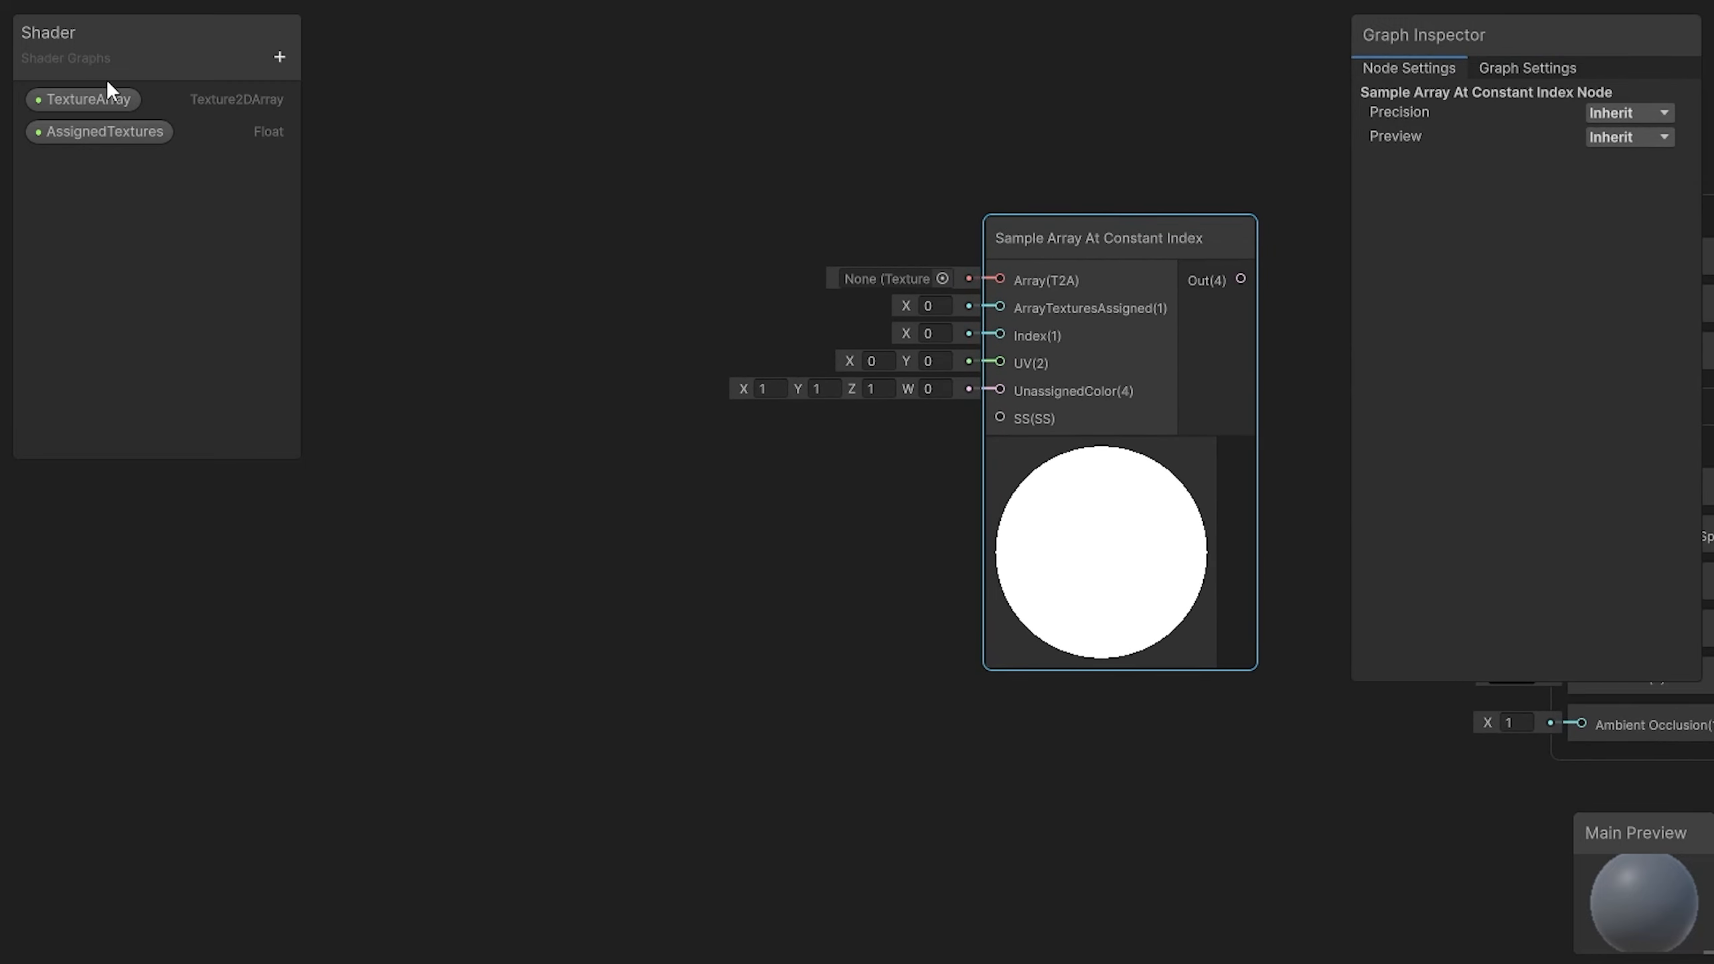
Step: Place the TextureArray and AssignedTextures properties in the graph, left of the Sample Array At Constant Index node
{"action": "left_click", "coordinate": [108, 99]}
{"action": "left_click", "coordinate": [119, 126]}
{"action": "left_click", "coordinate": [92, 100], "text": "ctrl"}
{"action": "left_click_drag", "start_coordinate": [92, 100], "coordinate": [494, 275]}
{"action": "left_click", "coordinate": [493, 344]}
Step: Add a UV node below the two property nodes and collapse its preview
{"action": "key", "text": "space"}
{"action": "type", "text": "uv"}
{"action": "key", "text": "Return"}
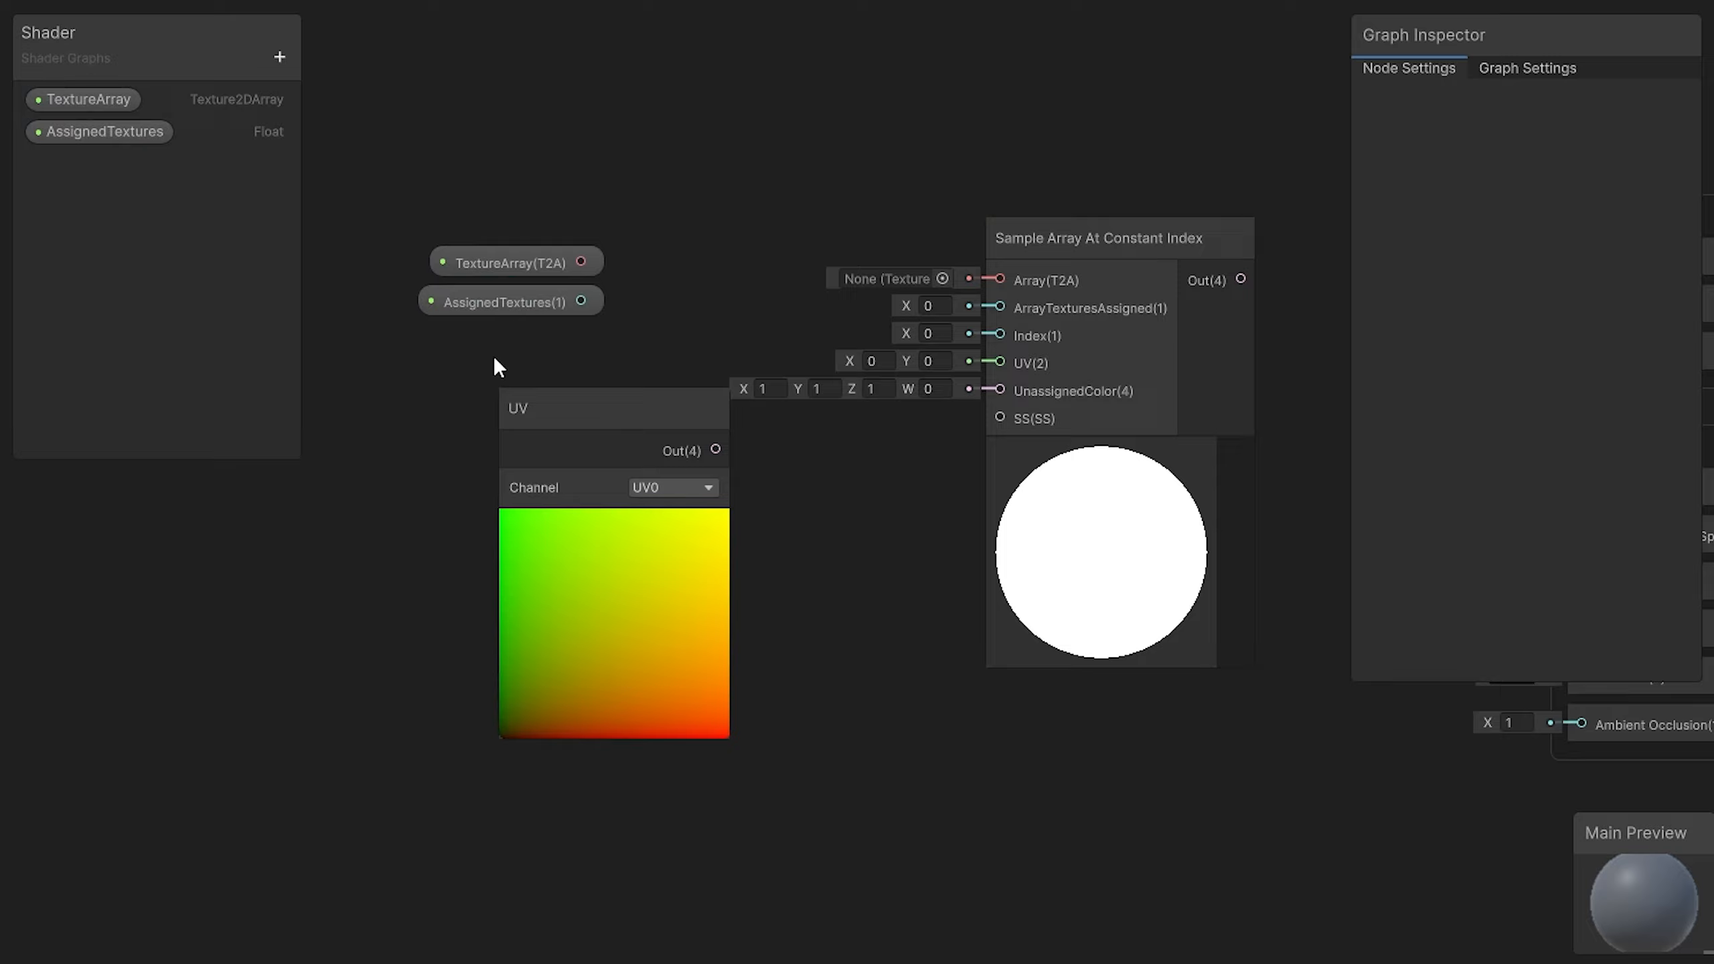
{"action": "left_click", "coordinate": [613, 523]}
Step: Connect TextureArray, AssignedTextures and UV to the matching inputs of the Sample Array At Constant Index node, with Index 0
{"action": "left_click_drag", "start_coordinate": [543, 402], "coordinate": [1006, 368]}
{"action": "left_click_drag", "start_coordinate": [580, 300], "coordinate": [1036, 310]}
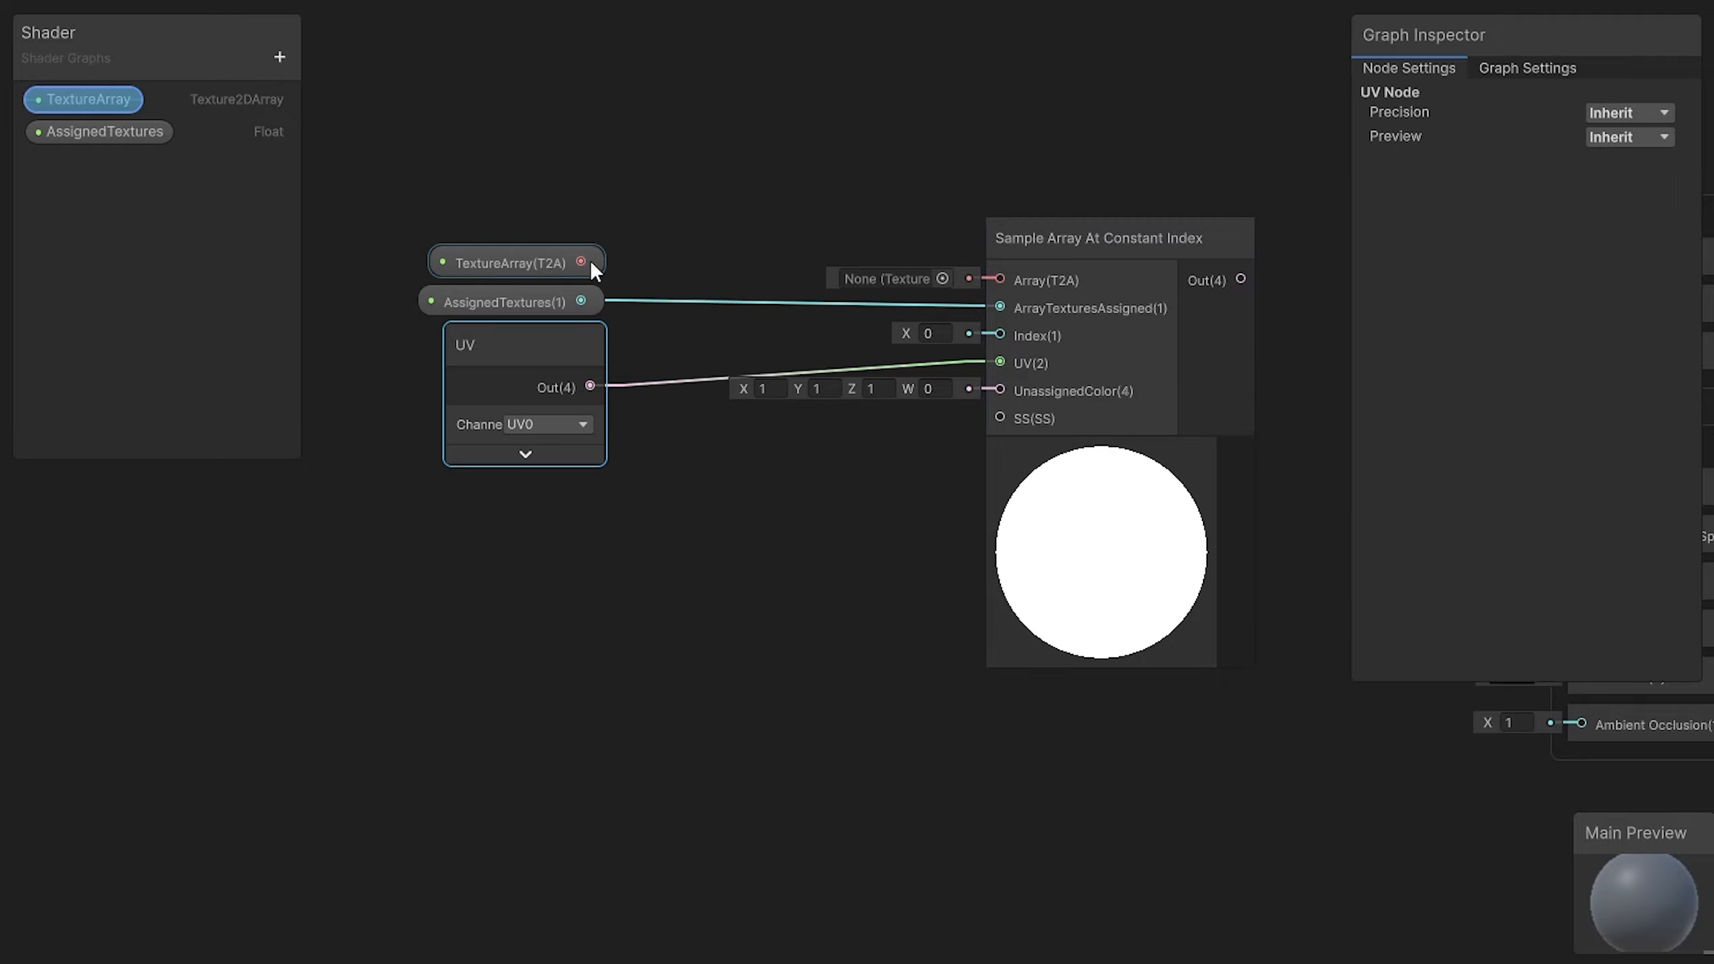
{"action": "left_click_drag", "start_coordinate": [580, 261], "coordinate": [1002, 279]}
{"action": "left_click", "coordinate": [935, 333]}
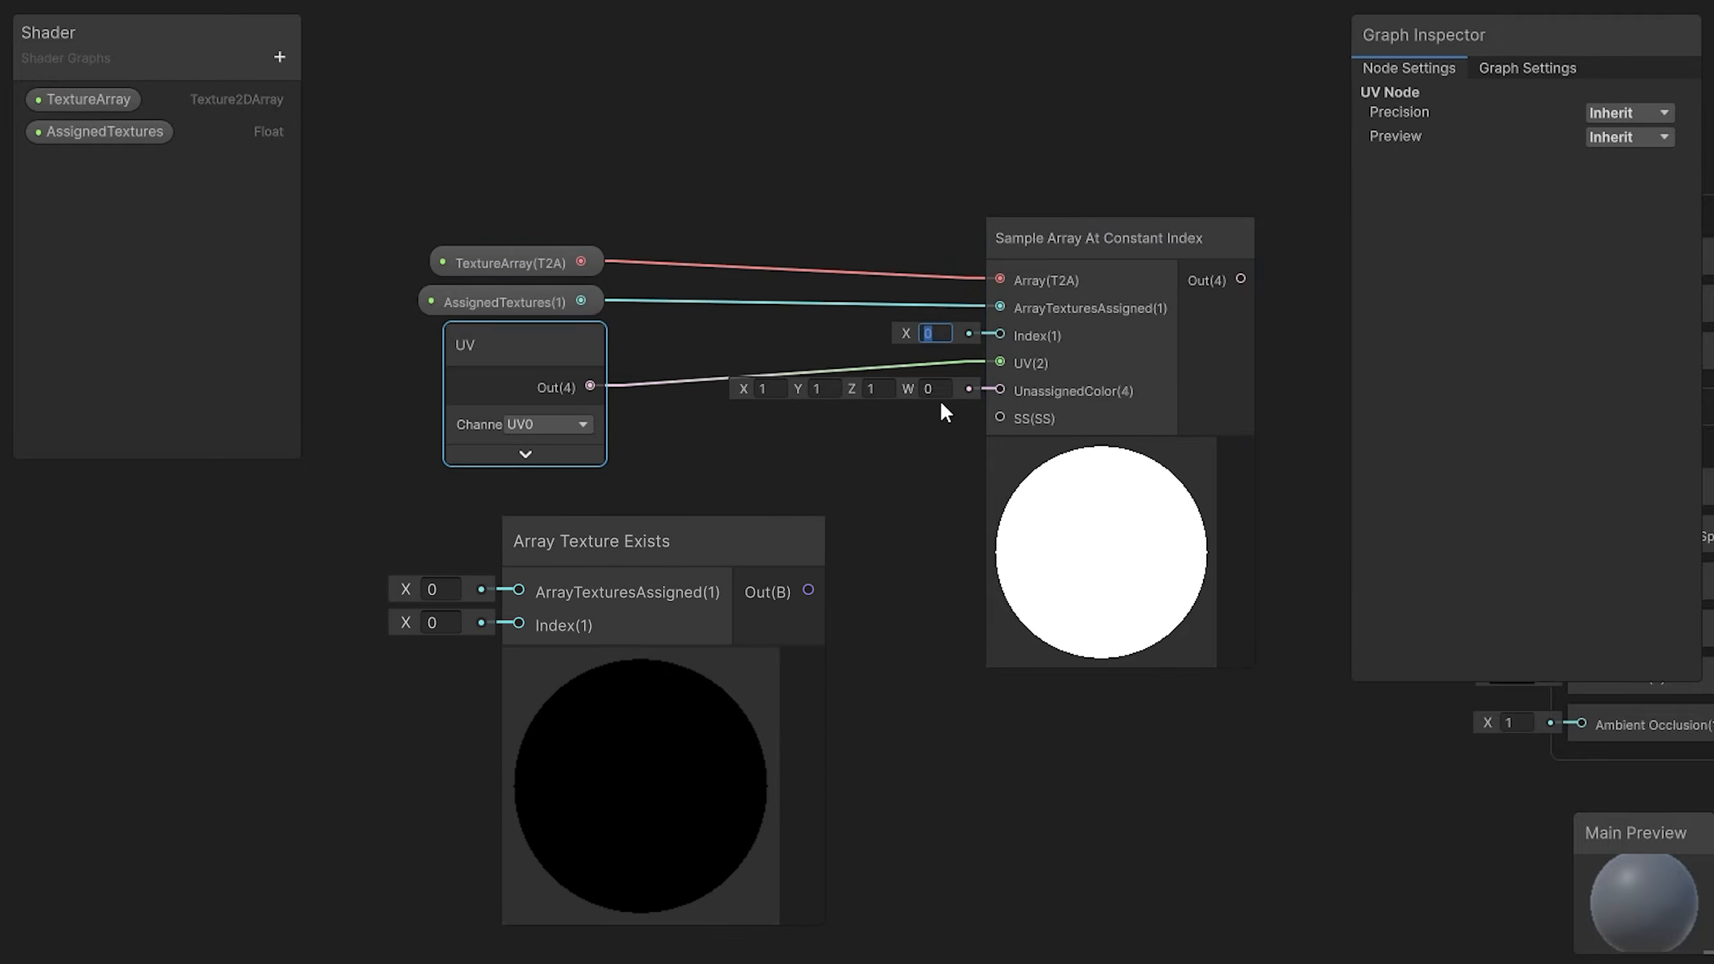
{"action": "type", "text": "0"}
{"action": "left_click", "coordinate": [1014, 429]}
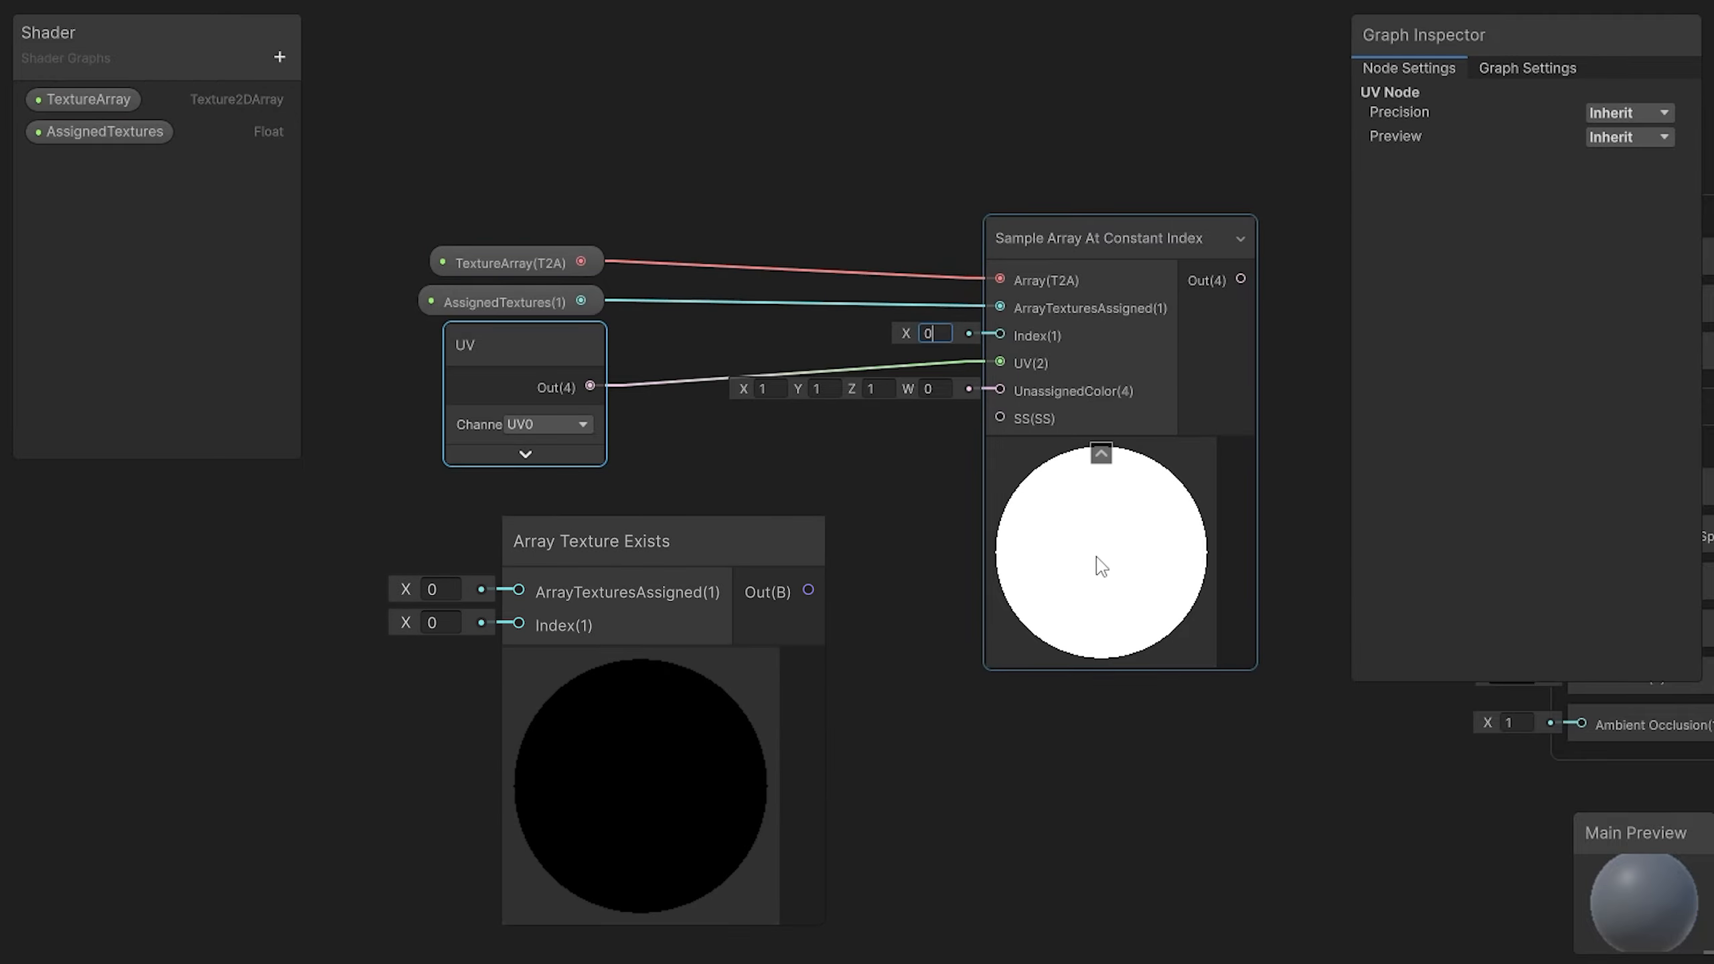
Step: Duplicate the Sample Array At Constant Index node, place the copy below the original, and set its Index to 1
{"action": "left_click_drag", "start_coordinate": [1098, 567], "coordinate": [980, 432]}
{"action": "left_click", "coordinate": [862, 608]}
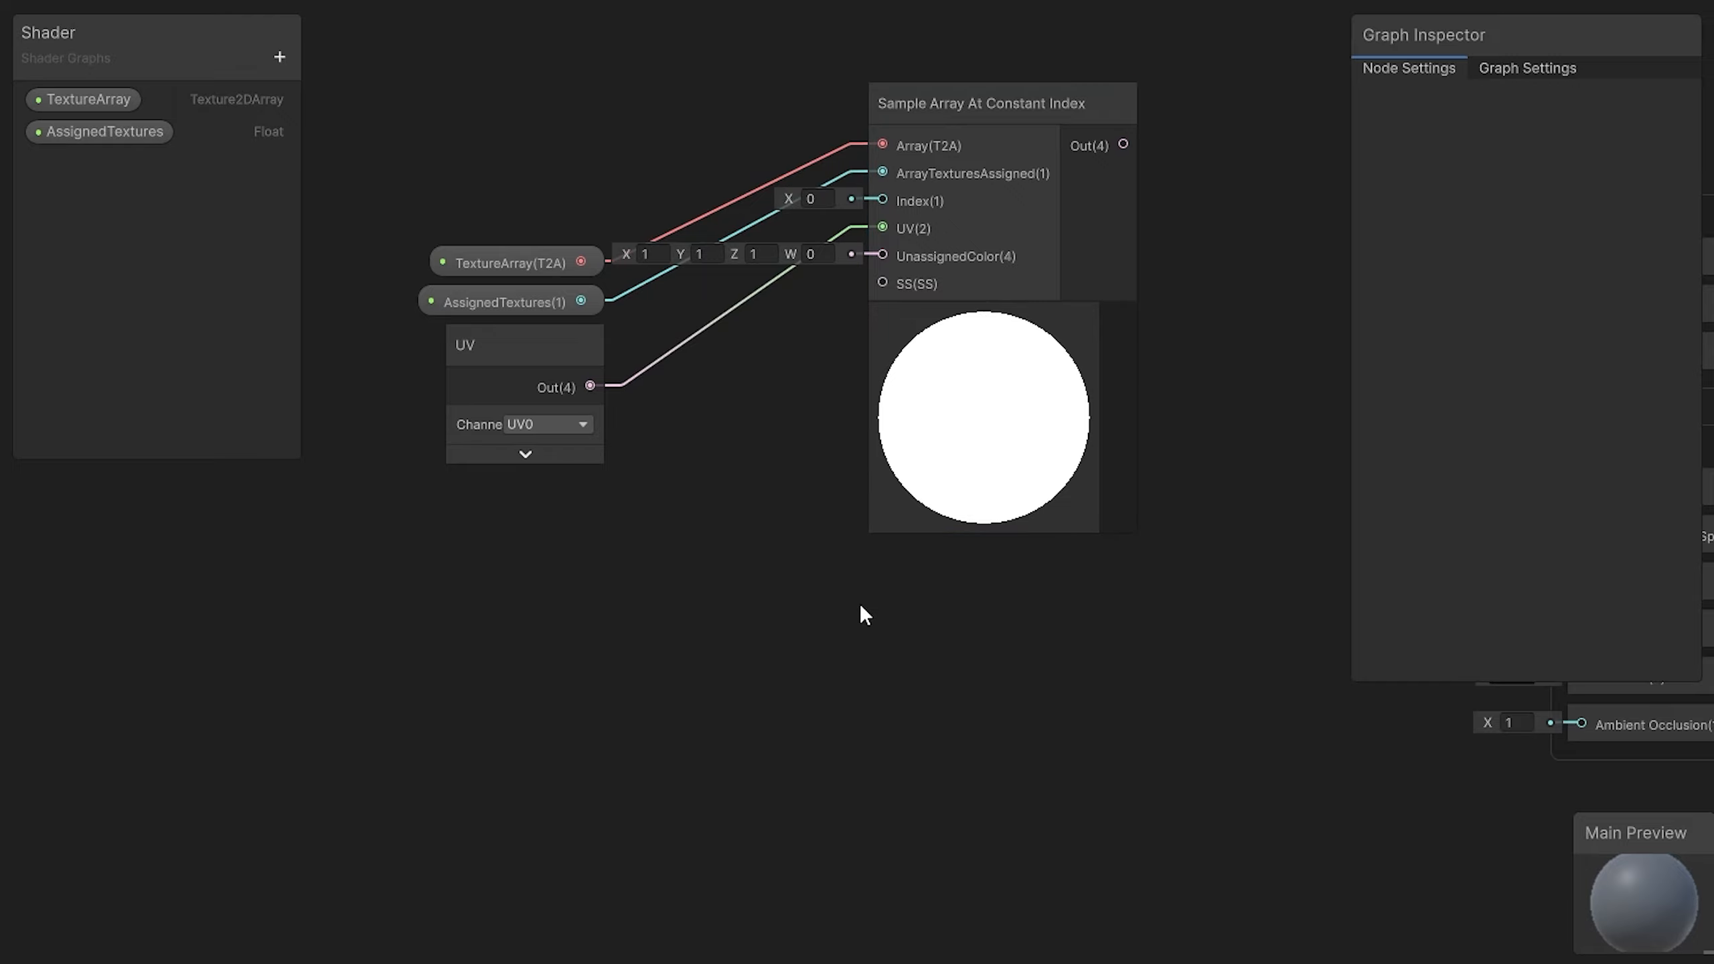
{"action": "left_click", "coordinate": [1067, 284]}
{"action": "key", "text": "ctrl+d"}
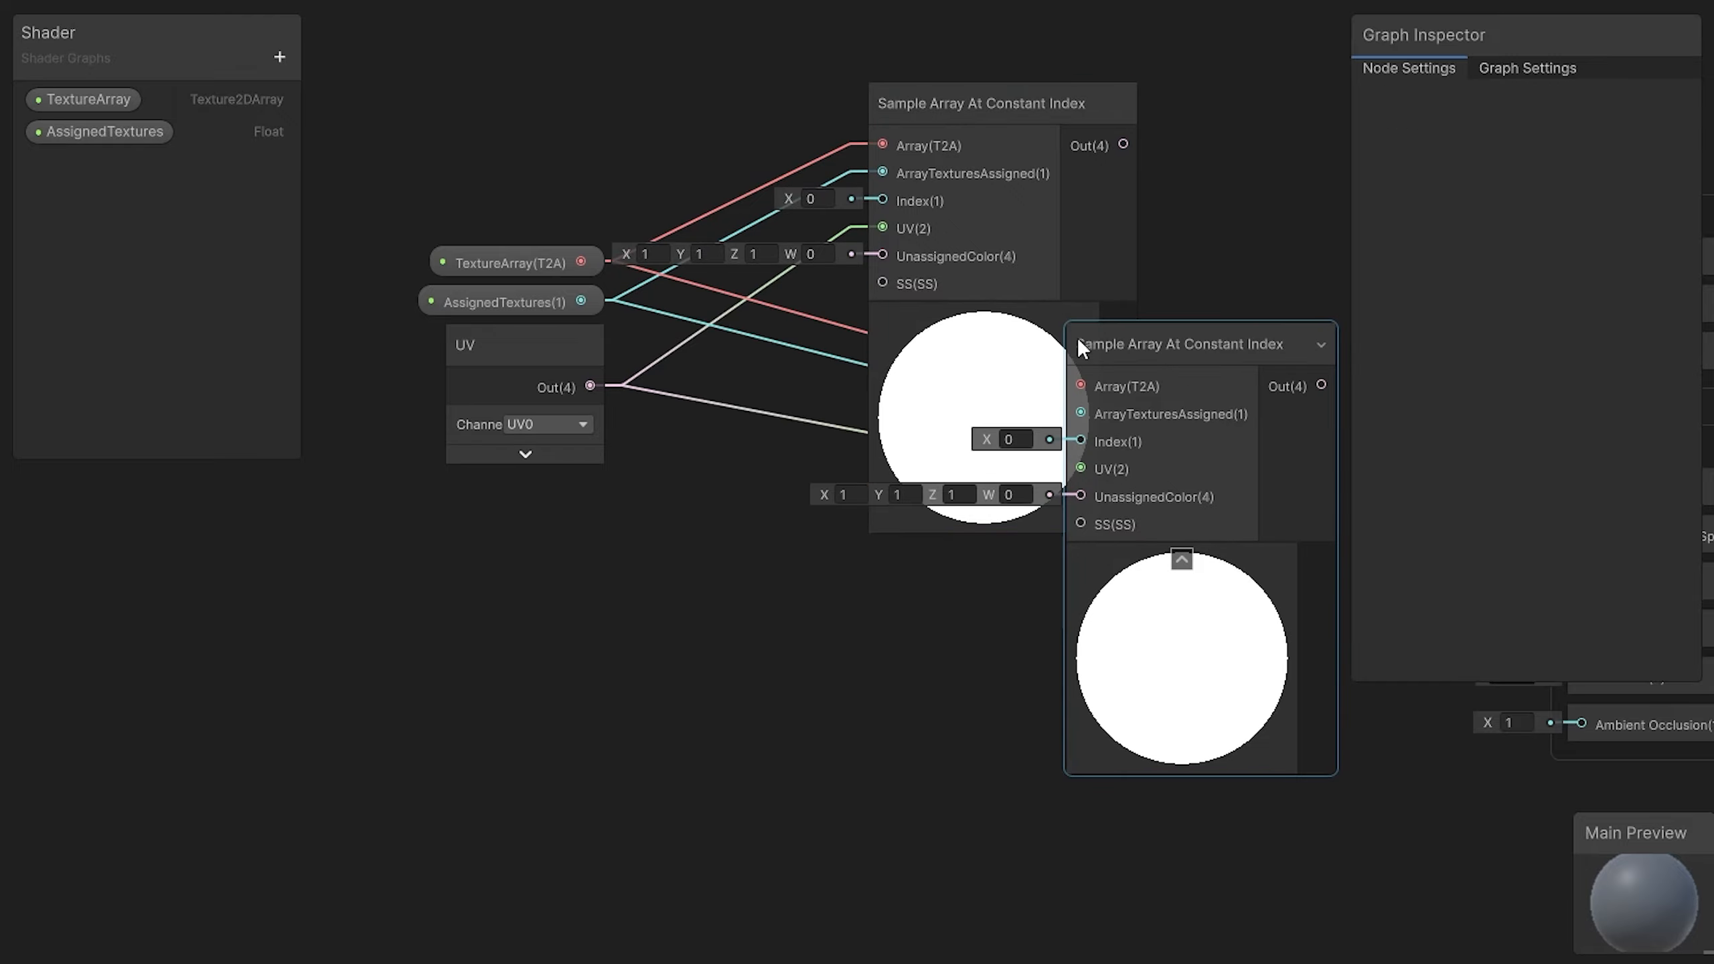
{"action": "left_click_drag", "start_coordinate": [1080, 346], "coordinate": [959, 640]}
{"action": "left_click", "coordinate": [827, 658]}
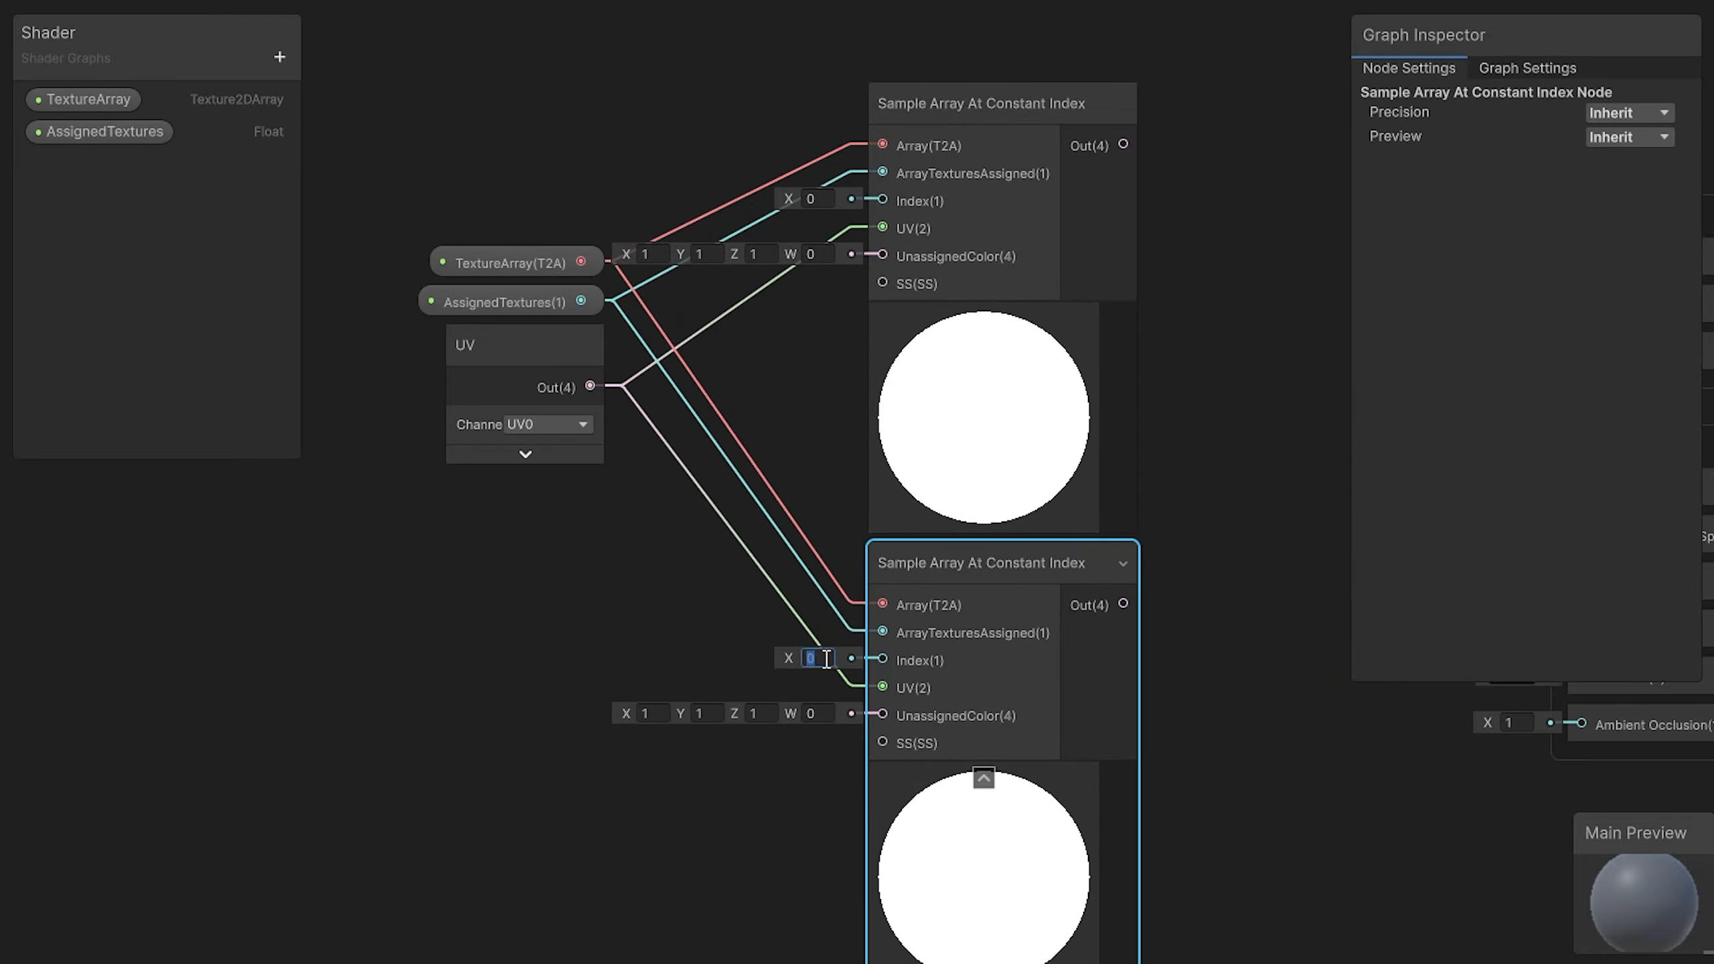
{"action": "type", "text": "1"}
Step: Add a Simple Noise node above the sample nodes and set its Scale to 50
{"action": "left_click", "coordinate": [605, 632]}
{"action": "middle_click_drag", "start_coordinate": [577, 607], "coordinate": [165, 588]}
{"action": "scroll", "coordinate": [598, 541], "scroll_direction": "down", "scroll_amount": 2}
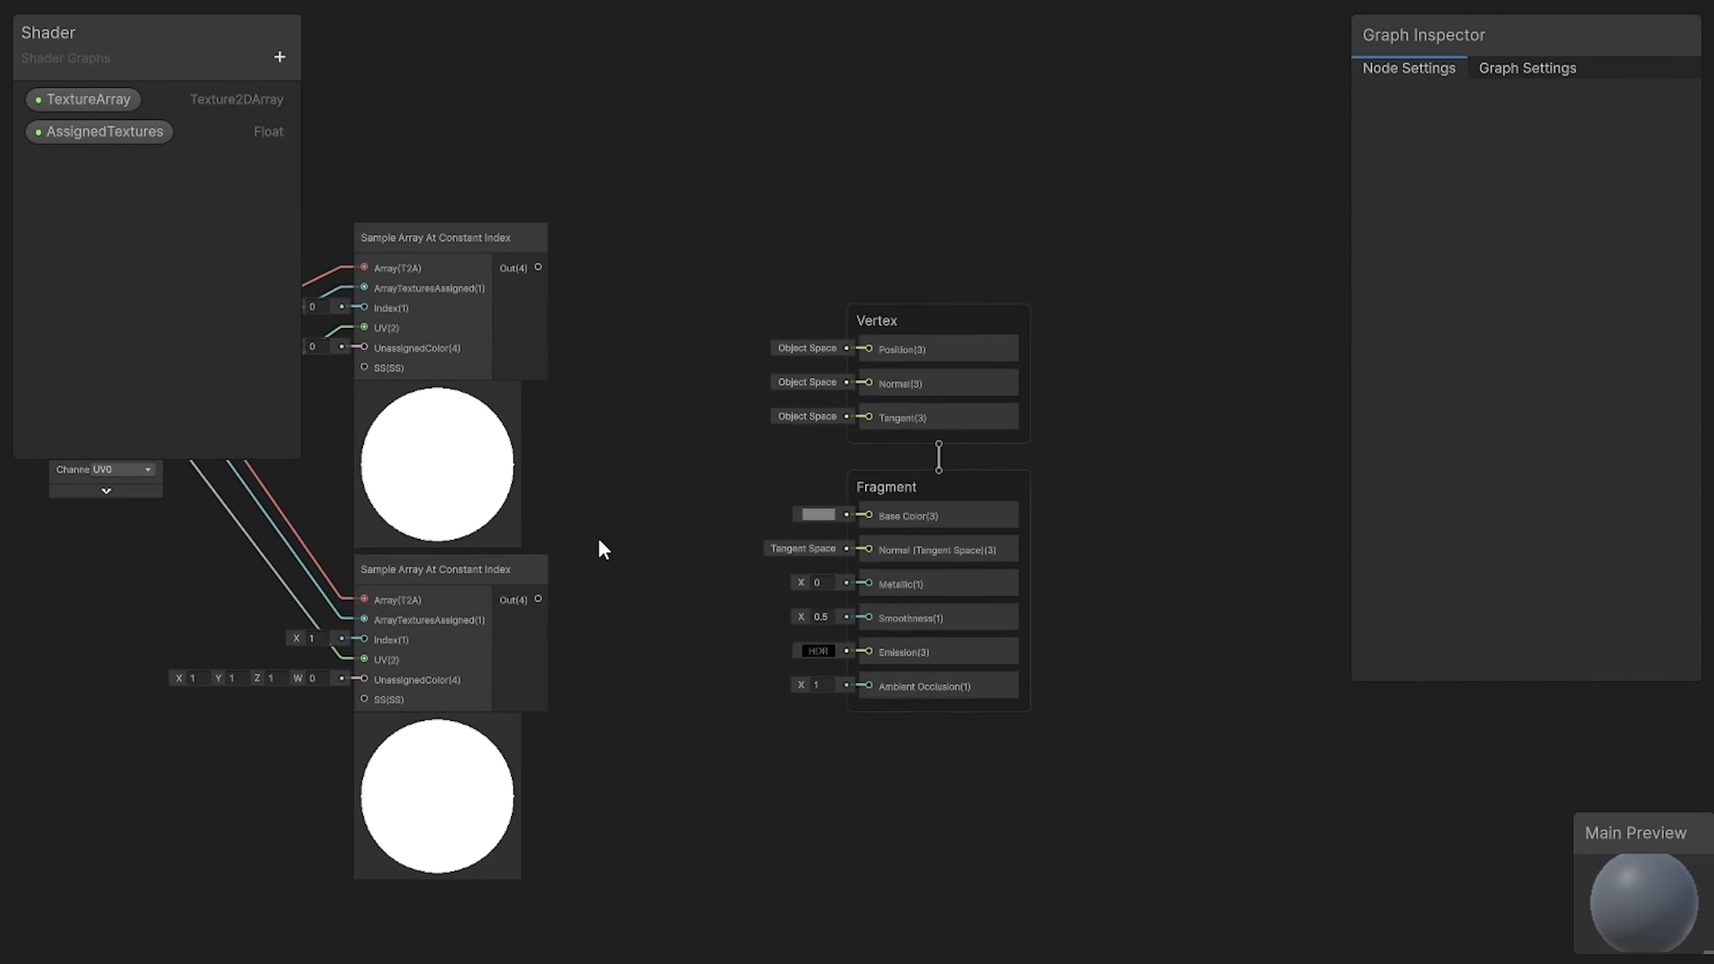
{"action": "left_click_drag", "start_coordinate": [983, 310], "coordinate": [1256, 331]}
{"action": "left_click", "coordinate": [782, 268]}
{"action": "key", "text": "space"}
{"action": "type", "text": "simple noise"}
{"action": "key", "text": "Return"}
{"action": "left_click_drag", "start_coordinate": [862, 323], "coordinate": [777, 835]}
{"action": "left_click", "coordinate": [716, 337]}
{"action": "type", "text": "50"}
{"action": "key", "text": "Return"}
Step: Add a Lerp node taking the two array samples as A and B and the Simple Noise output as T
{"action": "key", "text": "space"}
{"action": "type", "text": "lerp"}
{"action": "key", "text": "Return"}
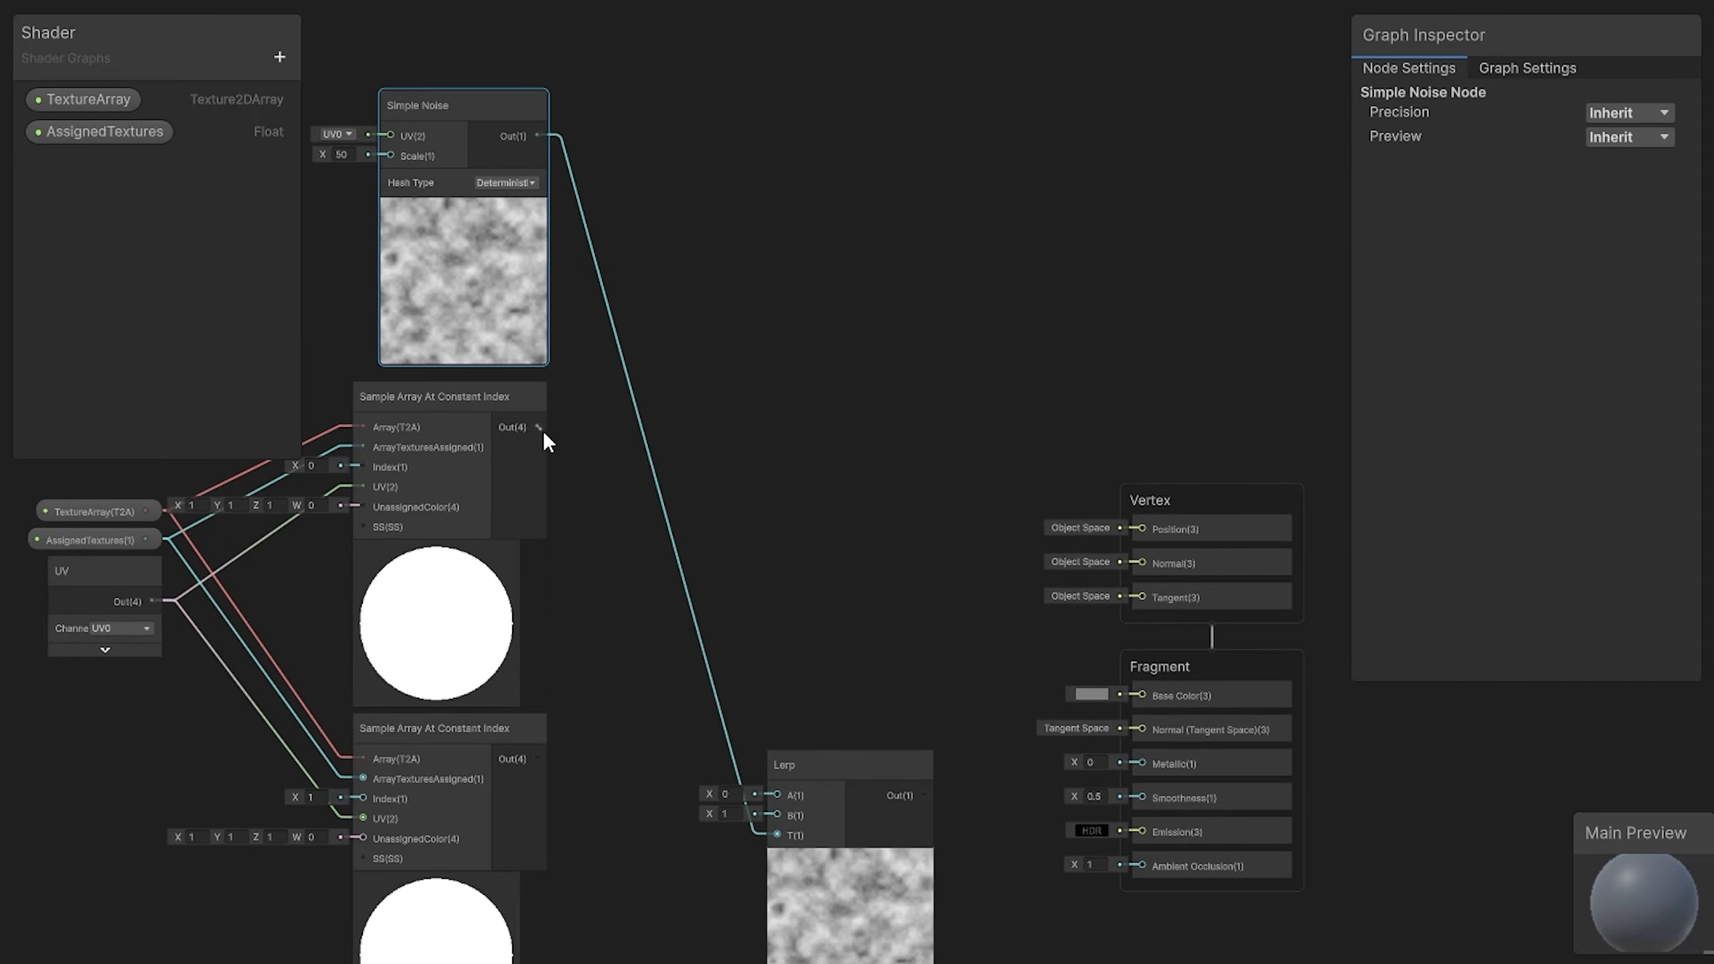
{"action": "left_click_drag", "start_coordinate": [544, 431], "coordinate": [778, 795]}
{"action": "left_click_drag", "start_coordinate": [538, 758], "coordinate": [777, 814]}
{"action": "left_click_drag", "start_coordinate": [893, 768], "coordinate": [841, 475]}
Step: Connect the Lerp output to the fragment's Base Color and tidy the layout of the graph
{"action": "left_click_drag", "start_coordinate": [870, 501], "coordinate": [1140, 695]}
{"action": "left_click_drag", "start_coordinate": [1186, 500], "coordinate": [1080, 324]}
{"action": "left_click", "coordinate": [833, 340]}
{"action": "middle_click_drag", "start_coordinate": [833, 340], "coordinate": [999, 279]}
{"action": "scroll", "coordinate": [949, 313], "scroll_direction": "down", "scroll_amount": 1}
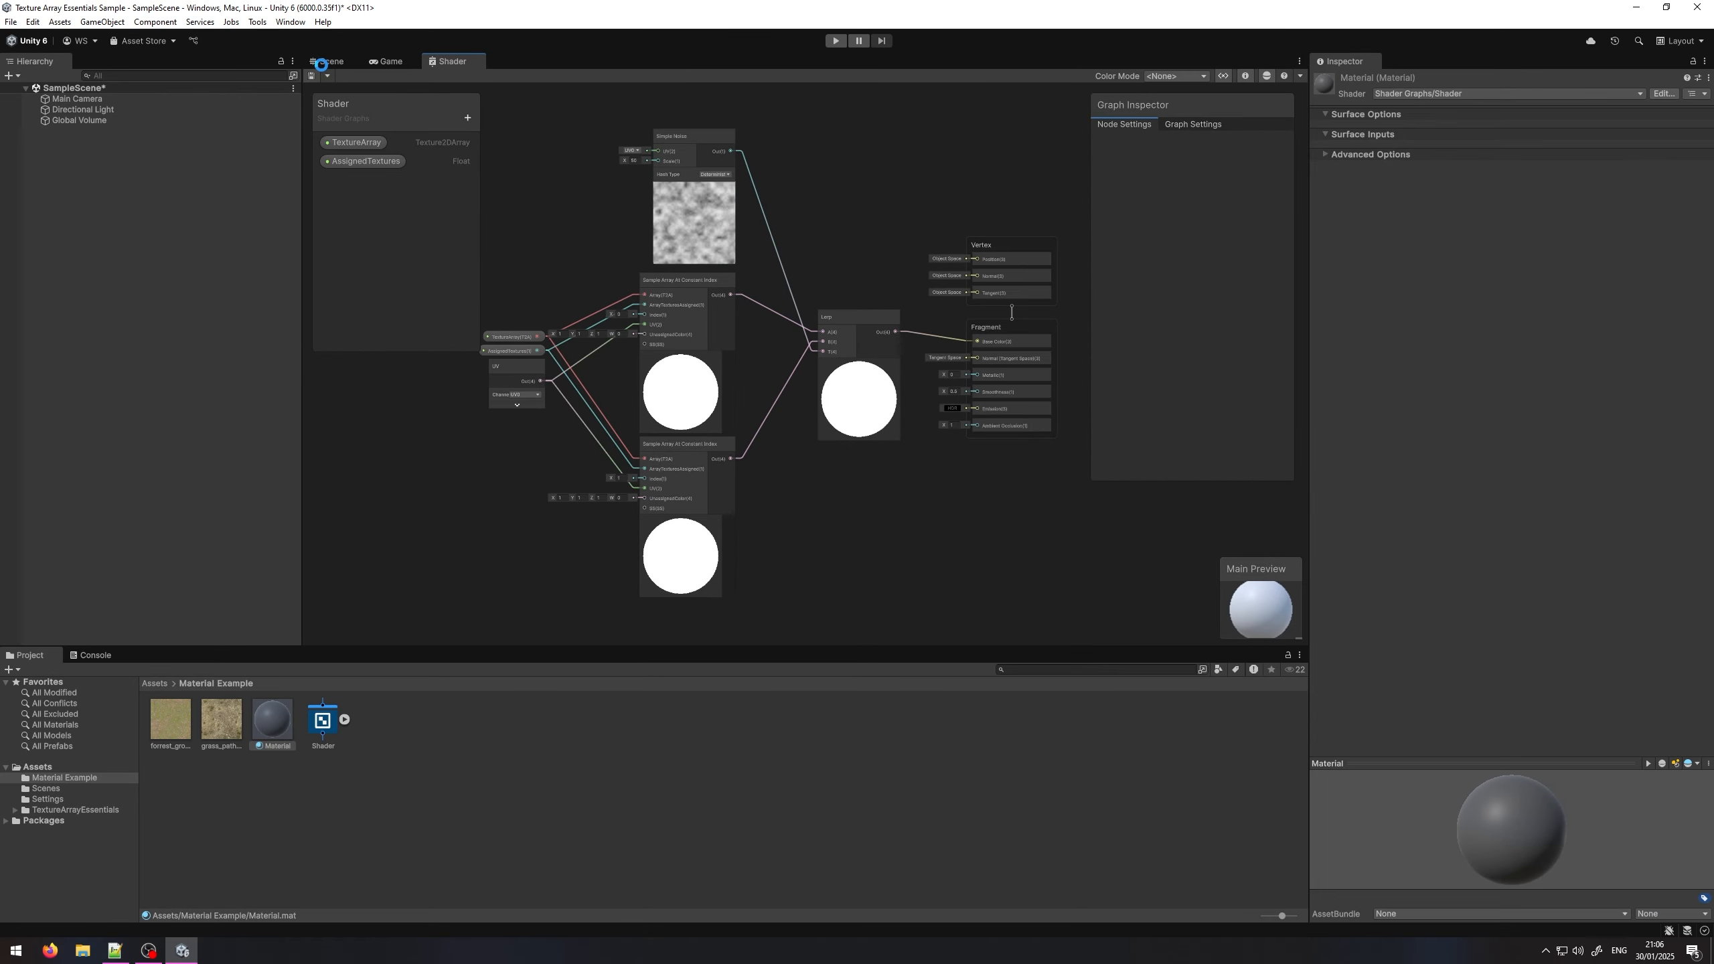
Step: Switch to the Scene view and create a Sphere object in SampleScene
{"action": "left_click", "coordinate": [328, 62]}
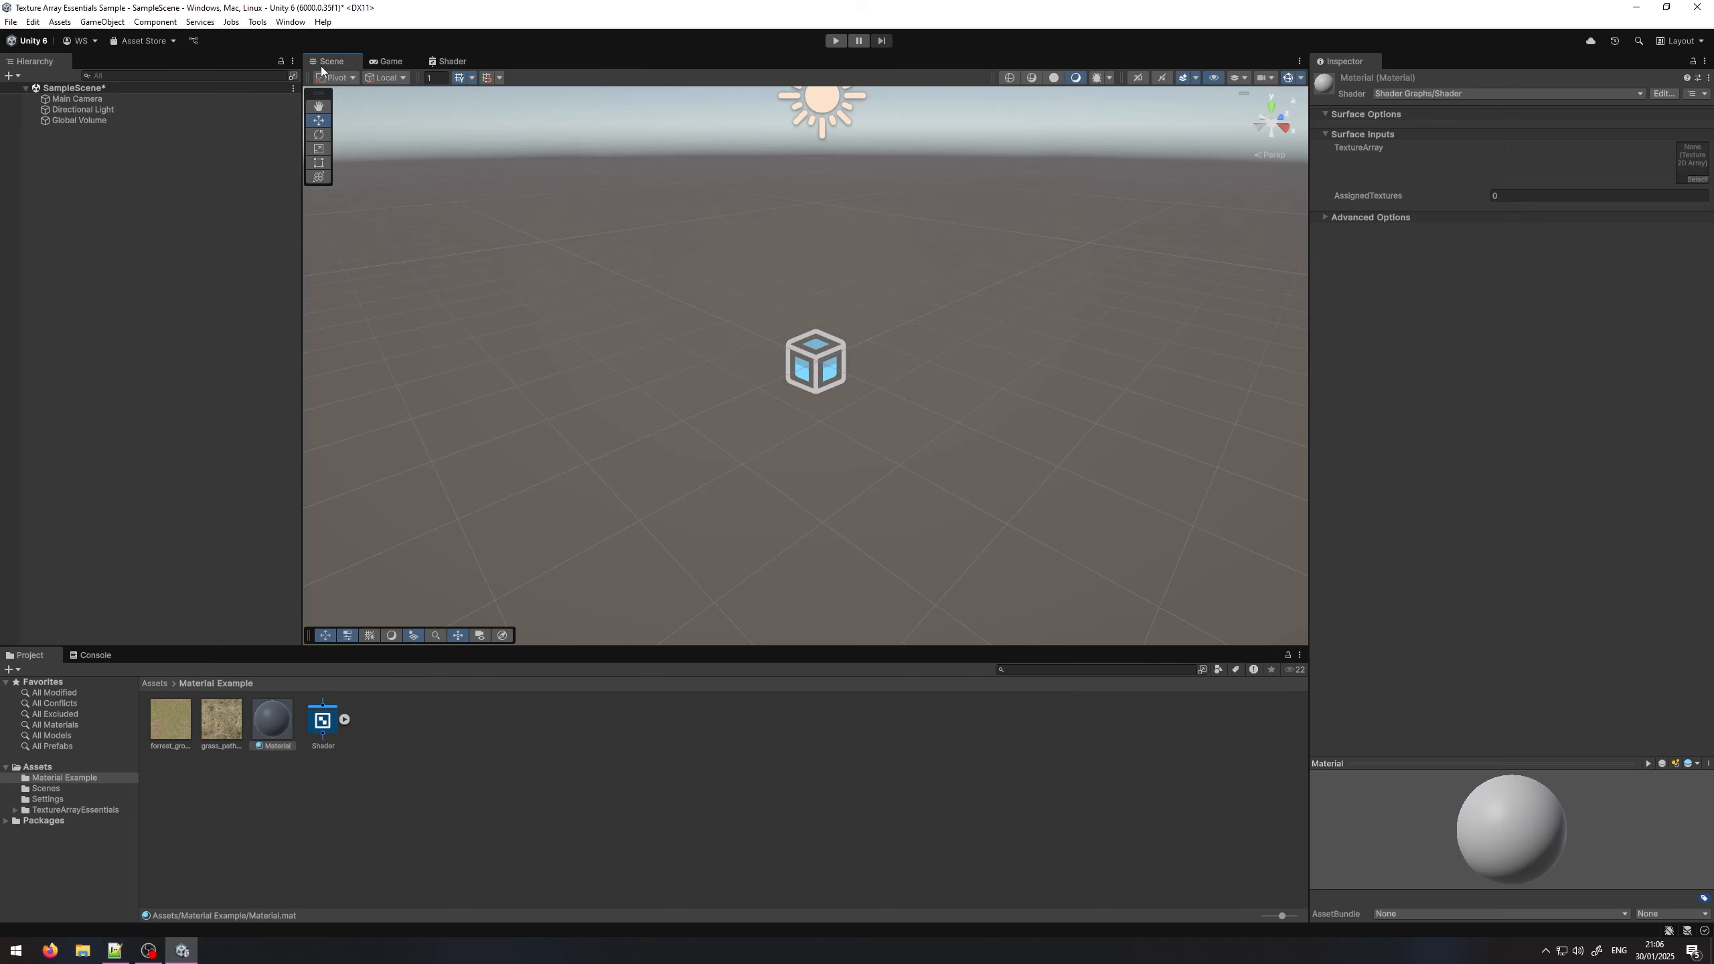
{"action": "right_click", "coordinate": [171, 196]}
{"action": "mouse_move", "coordinate": [324, 440]}
{"action": "left_click", "coordinate": [395, 455]}
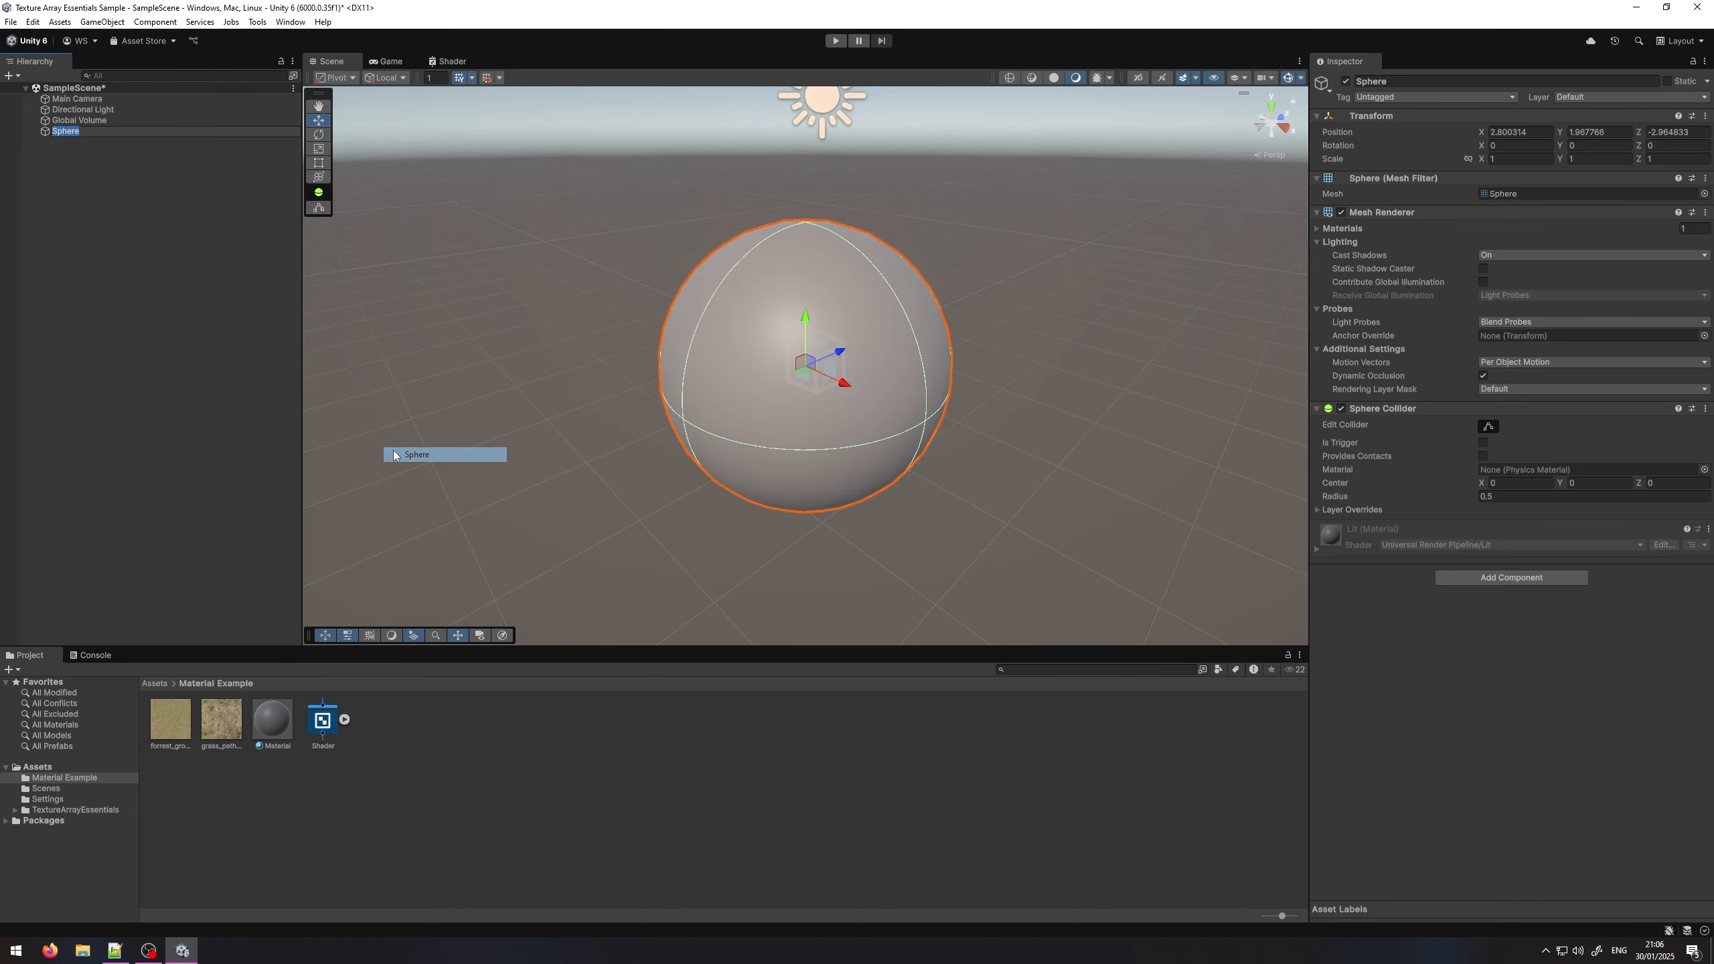
{"action": "key", "text": "Return"}
Step: Apply the Material asset to the sphere in the scene
{"action": "left_click_drag", "start_coordinate": [272, 718], "coordinate": [697, 448]}
{"action": "left_click", "coordinate": [704, 550]}
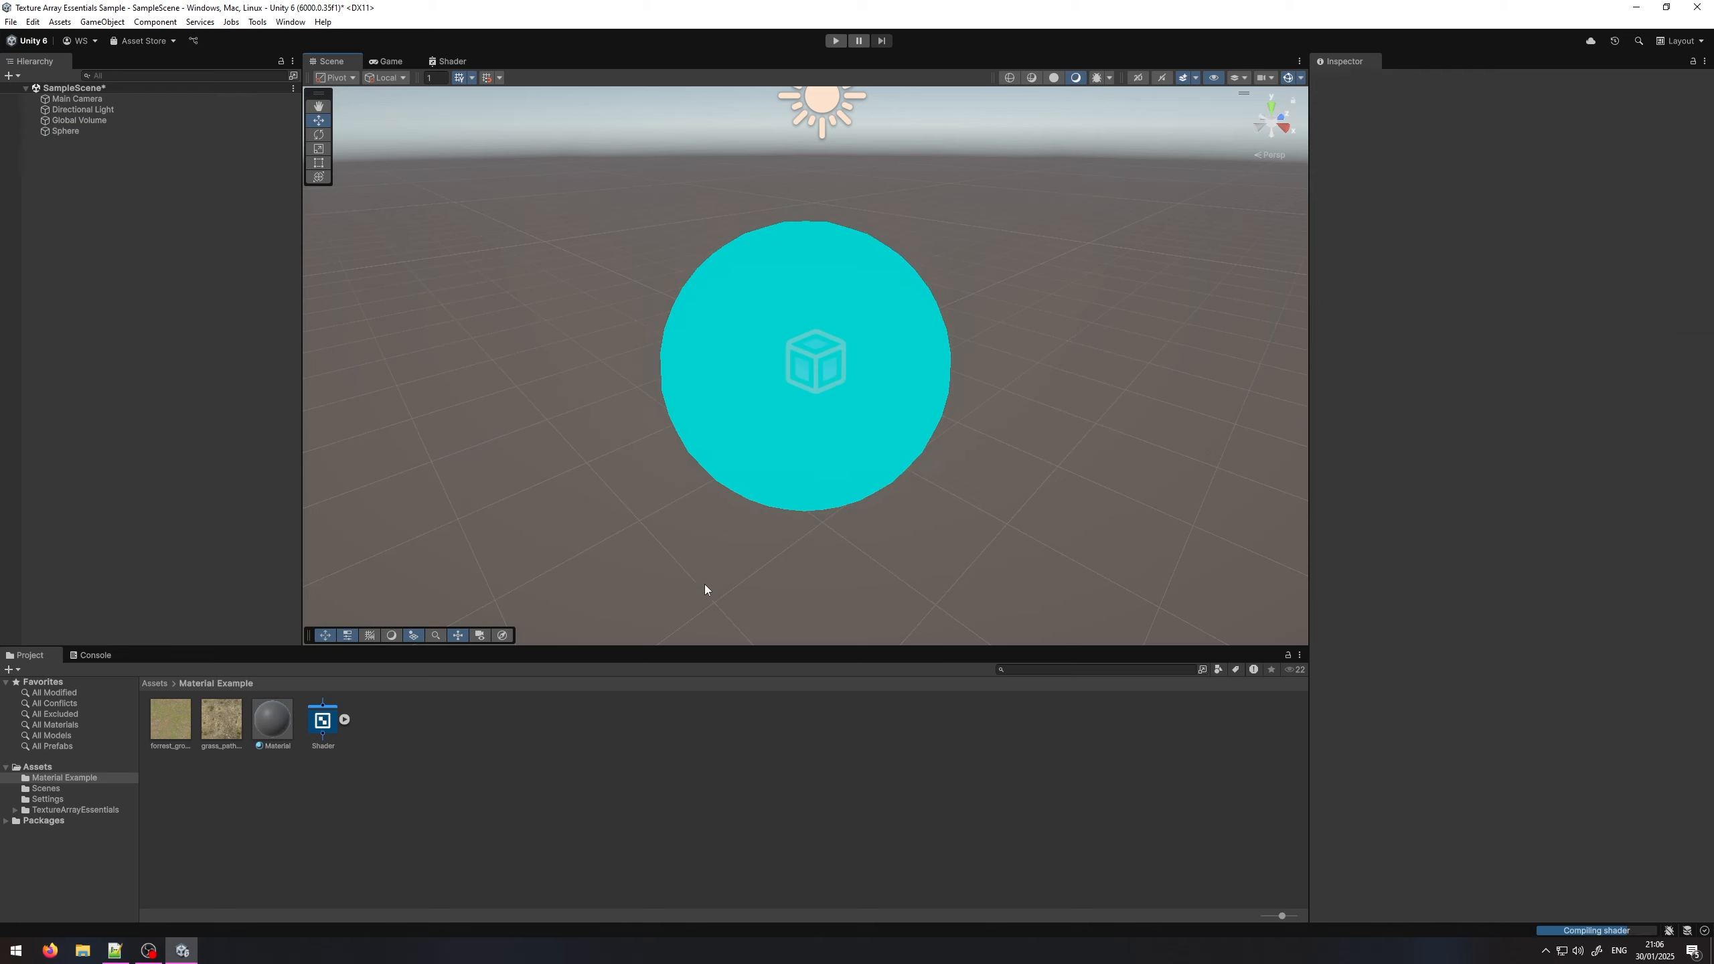
{"action": "left_click_drag", "start_coordinate": [704, 584], "coordinate": [775, 589], "text": "alt"}
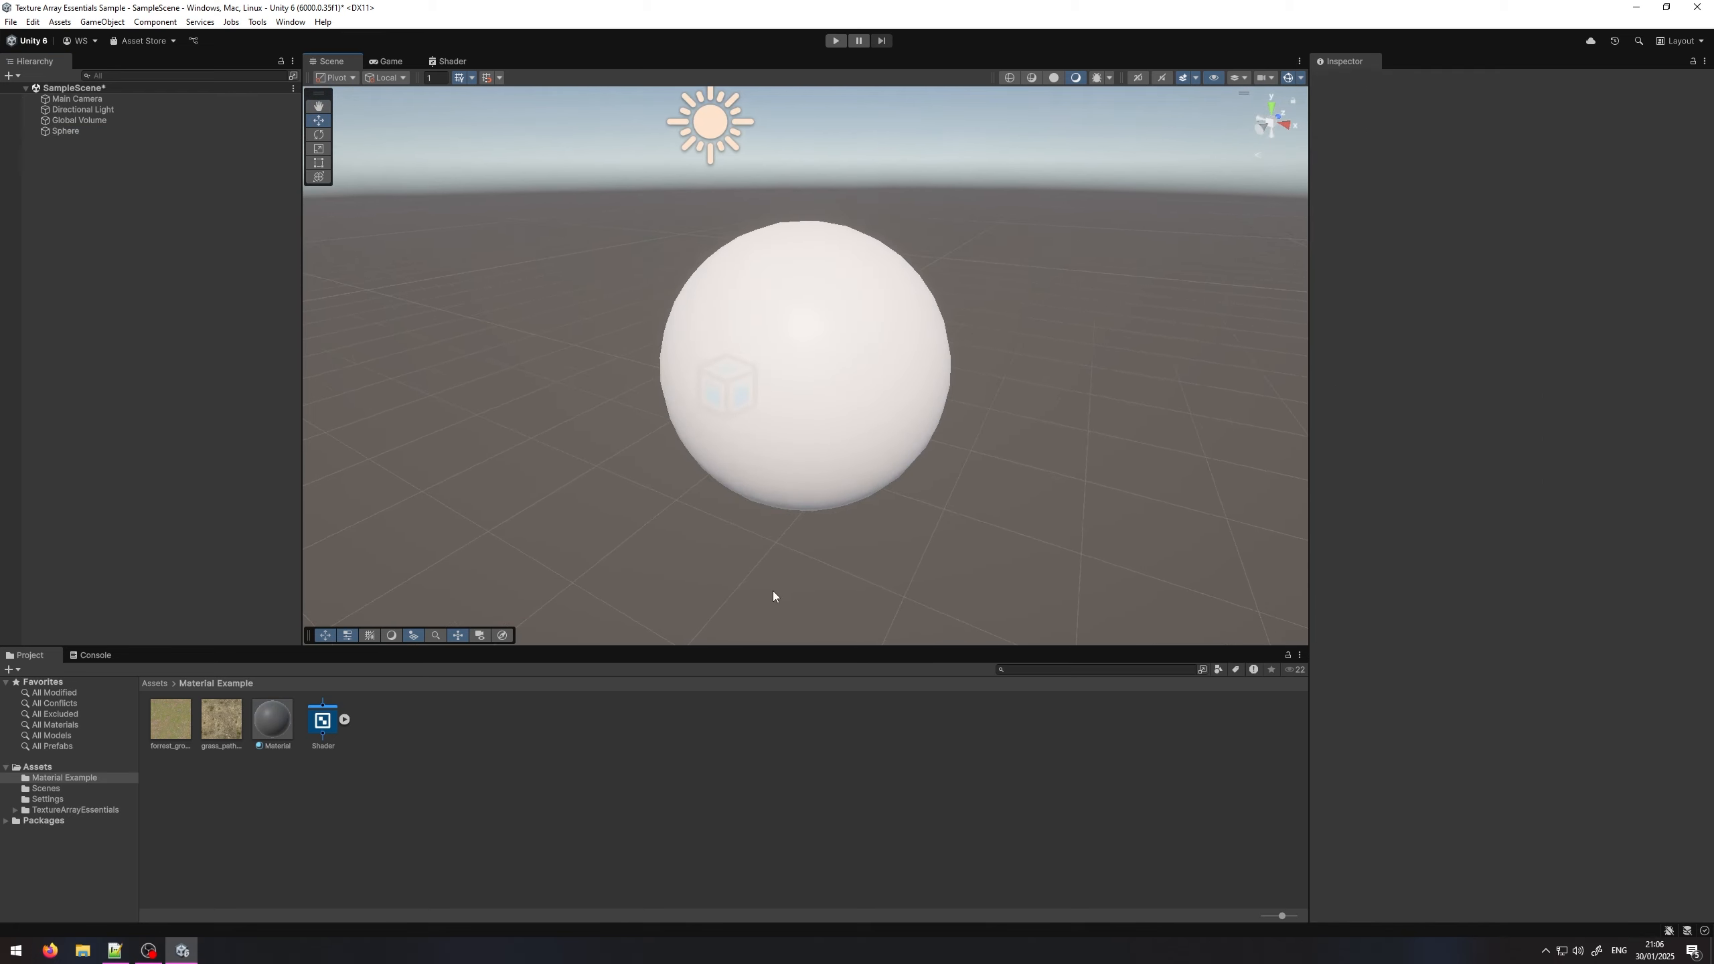
Step: Create a MonoBehaviour script named CustomGUIExample in the Material Example folder and open it in Visual Studio
{"action": "right_click", "coordinate": [473, 730]}
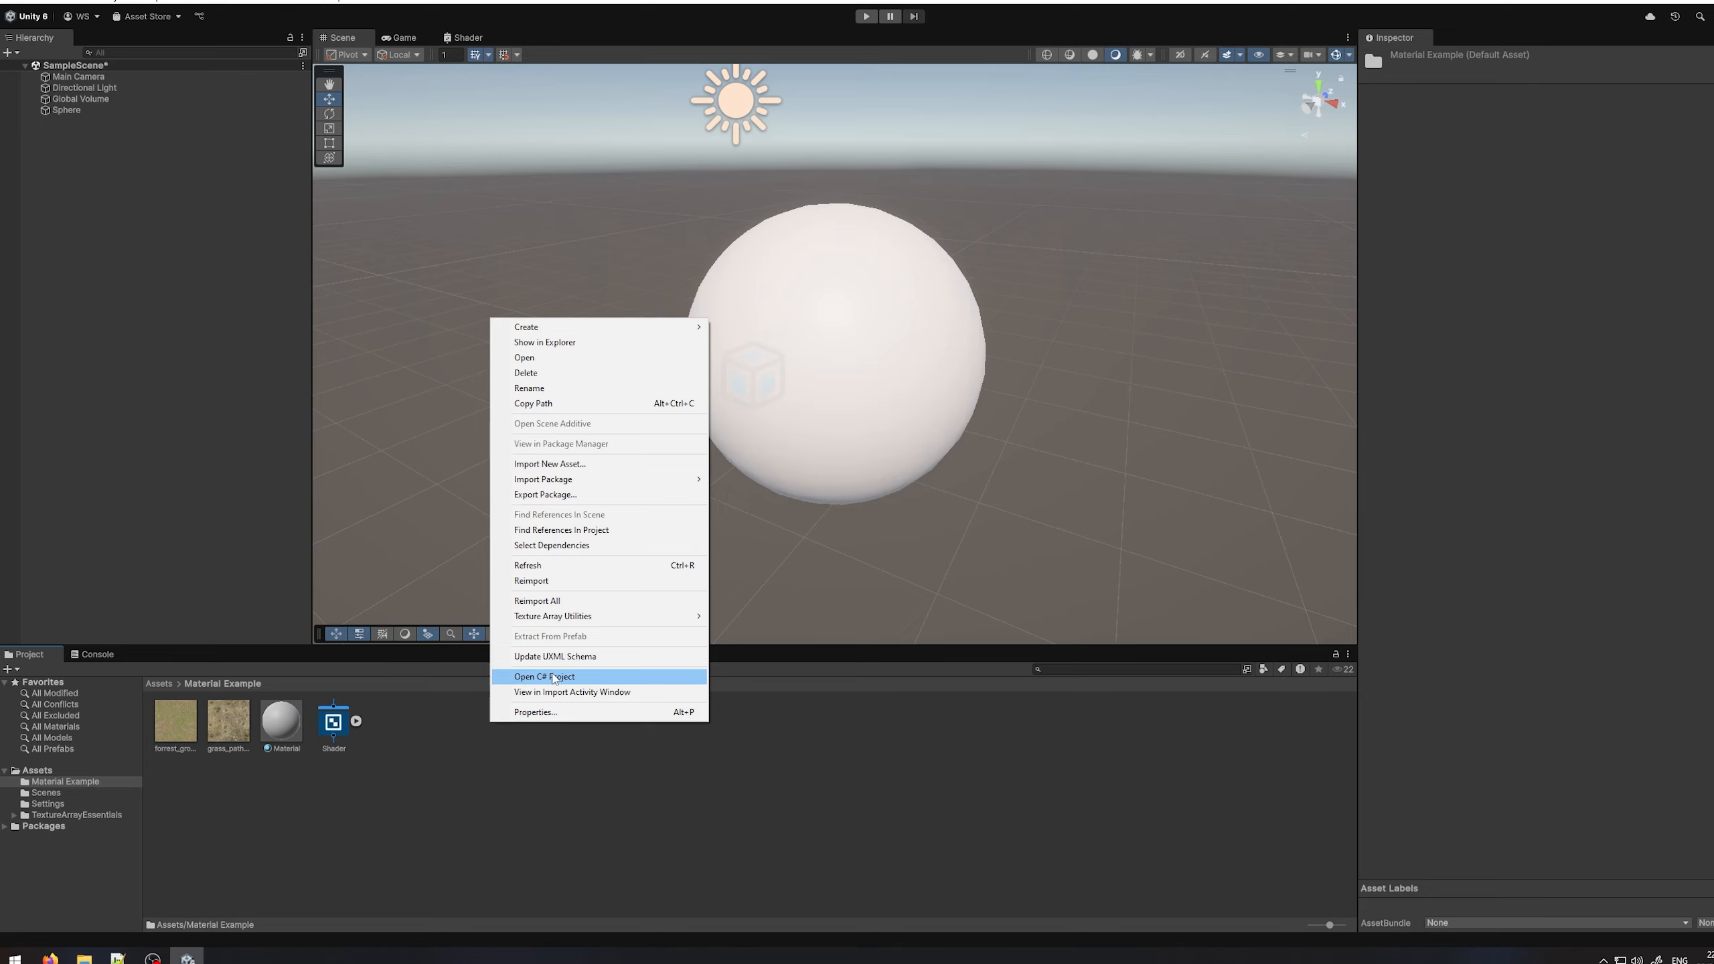
{"action": "mouse_move", "coordinate": [675, 344]}
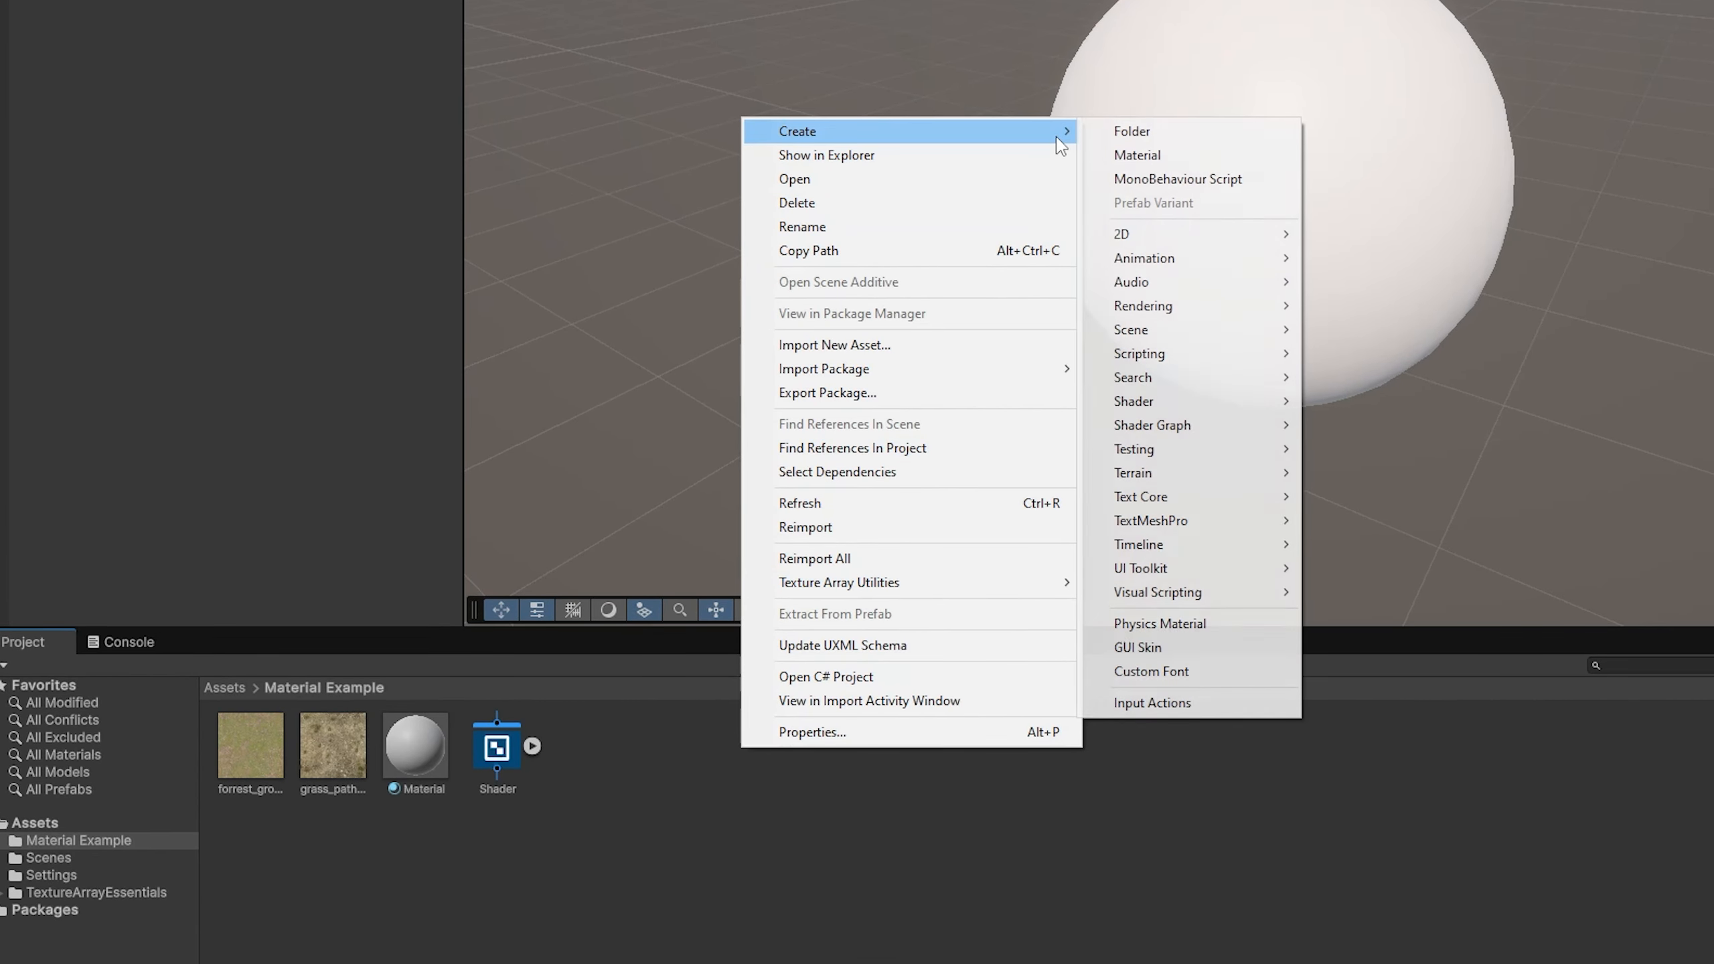
{"action": "left_click", "coordinate": [1134, 179]}
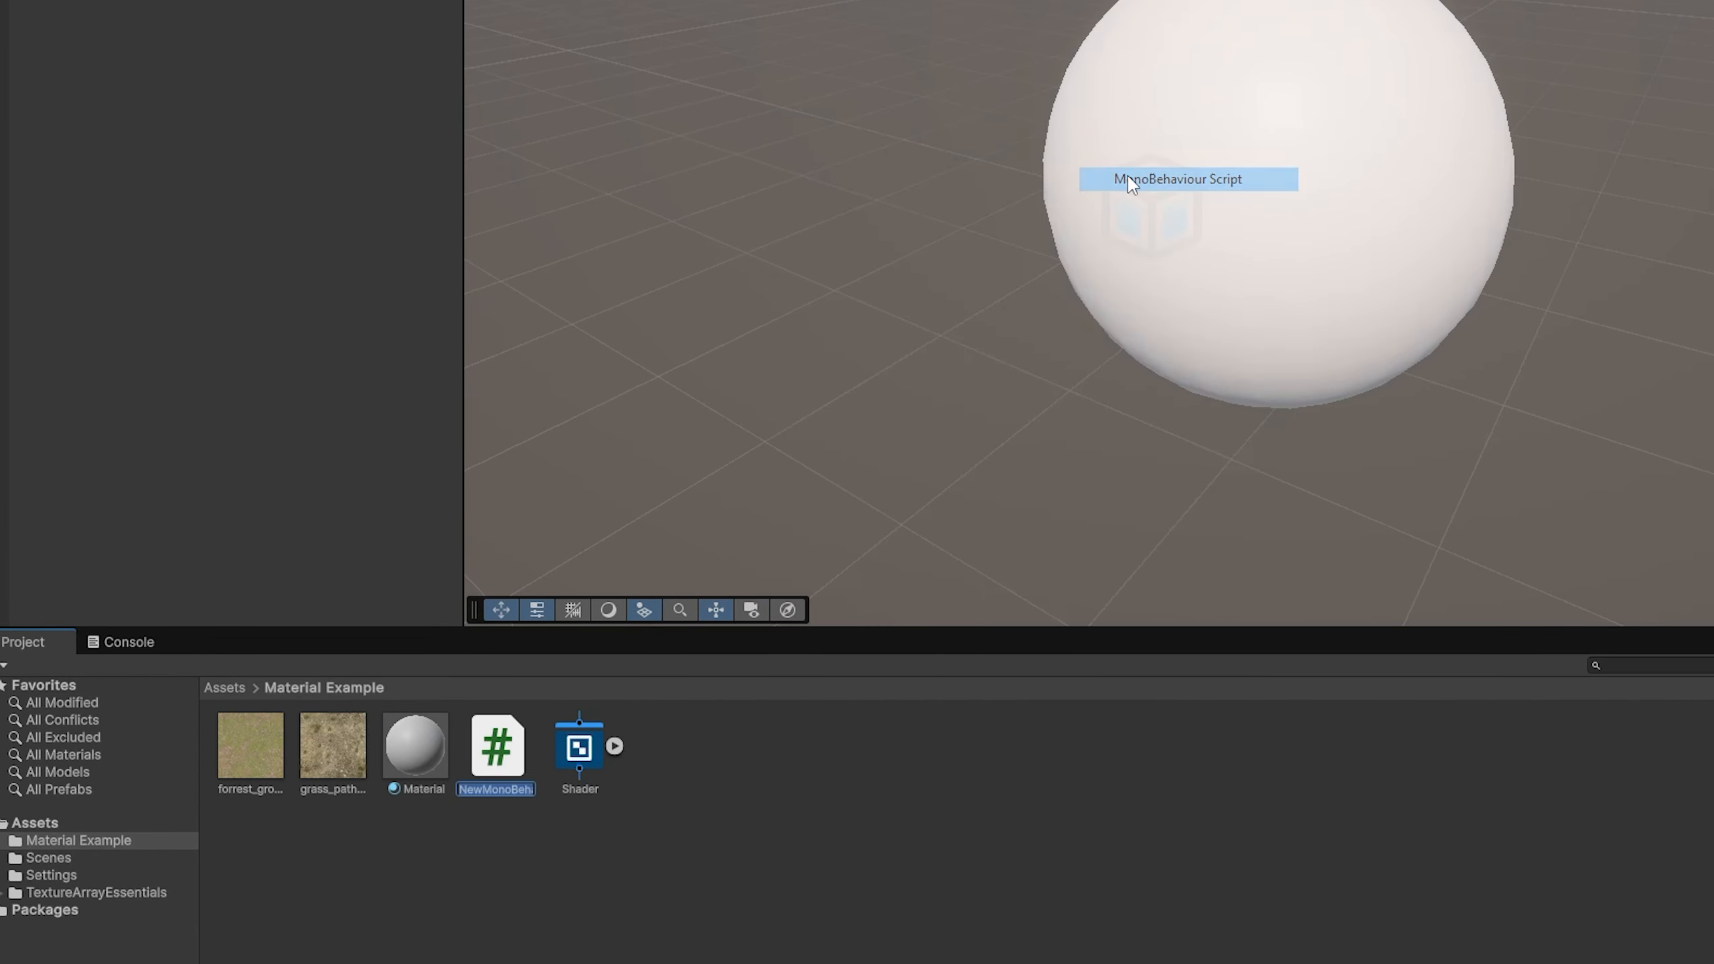
{"action": "type", "text": "CustomGUIEx"}
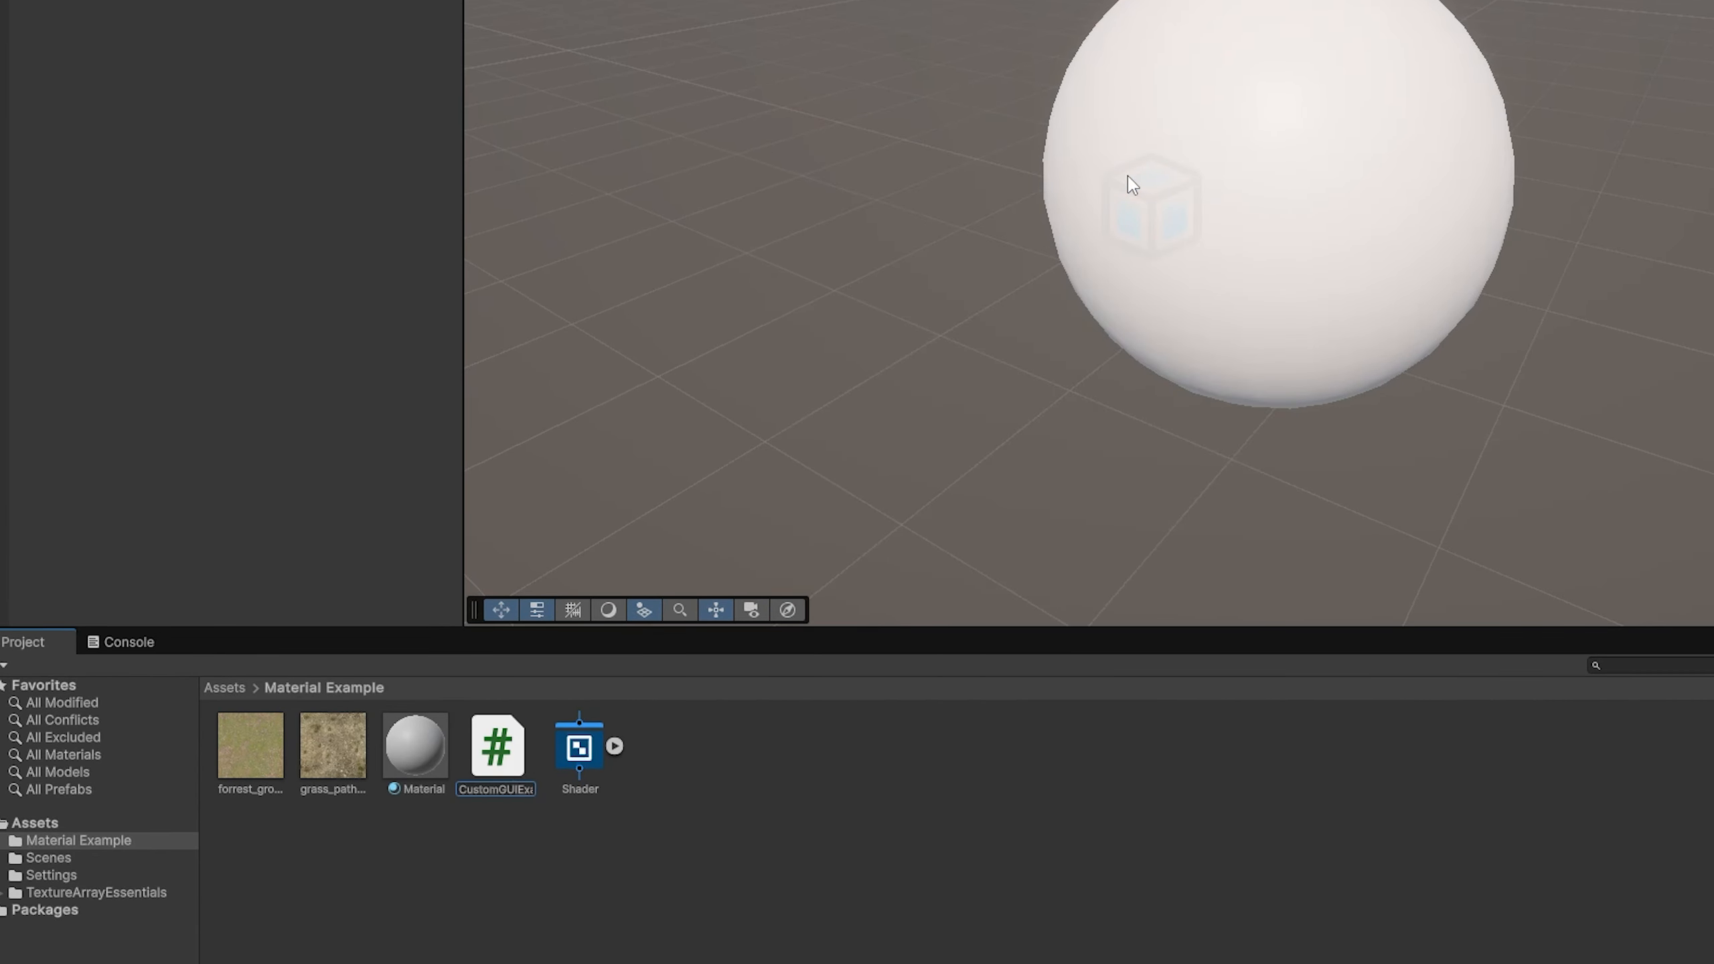
{"action": "key", "text": "Return"}
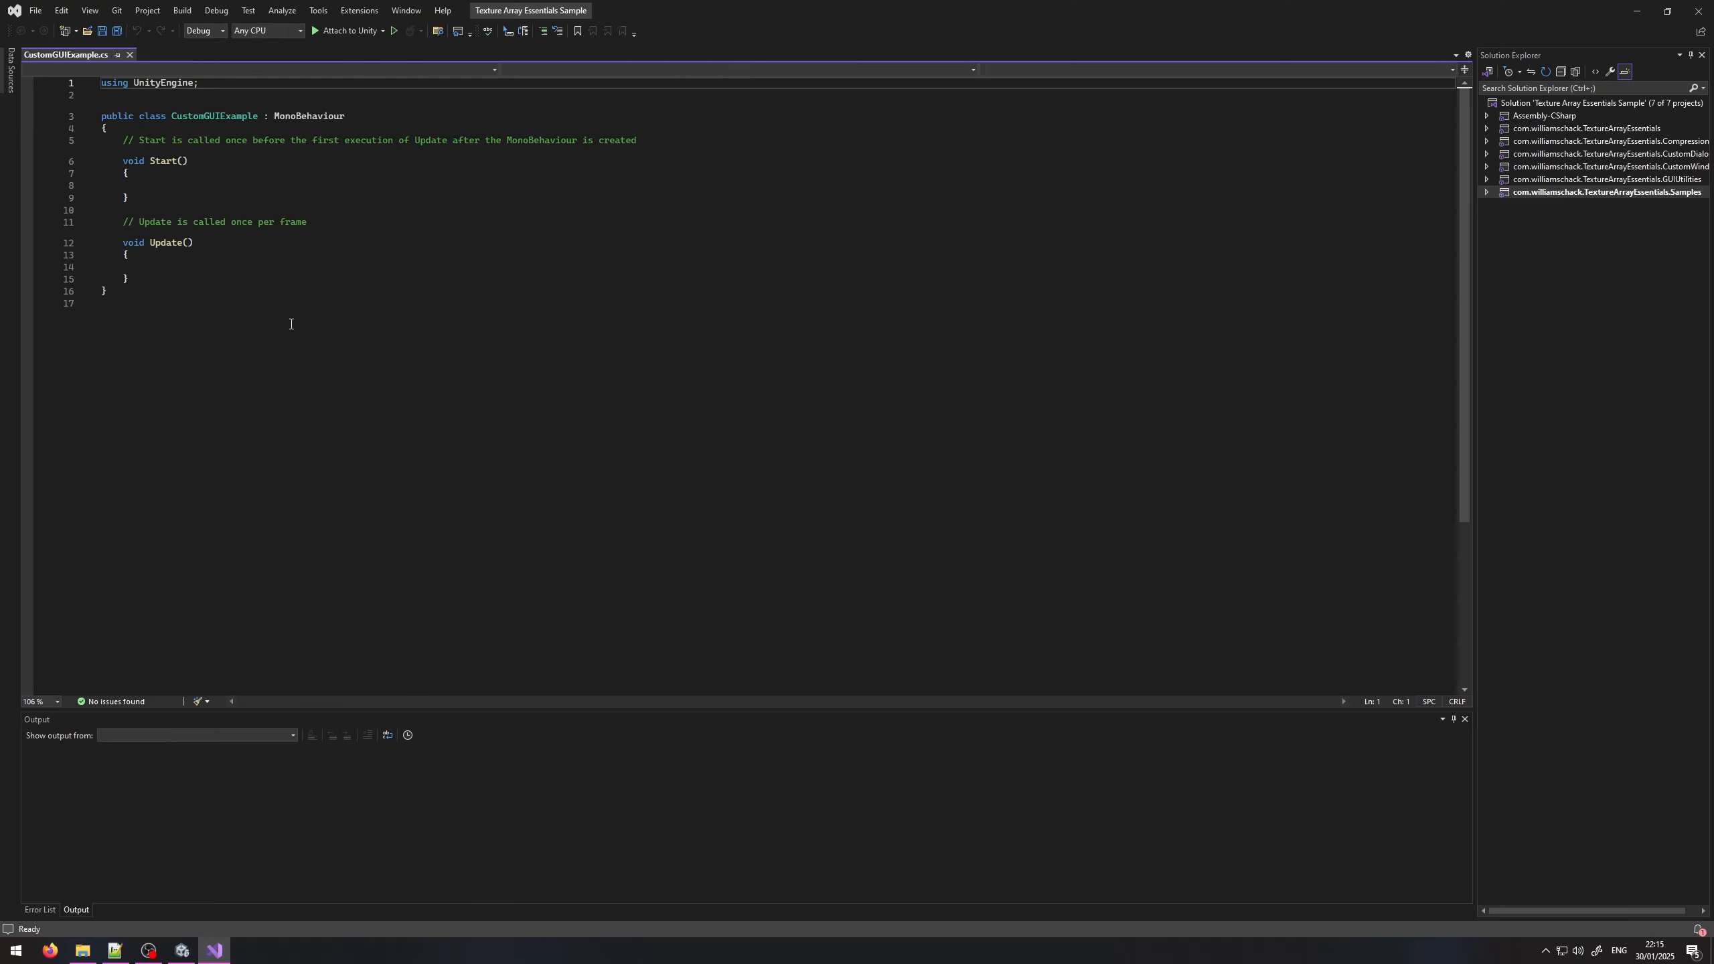
Step: Remove the Start and Update methods from CustomGUIExample and make the class inherit from ShaderGUI
{"action": "left_click_drag", "start_coordinate": [134, 263], "coordinate": [176, 168]}
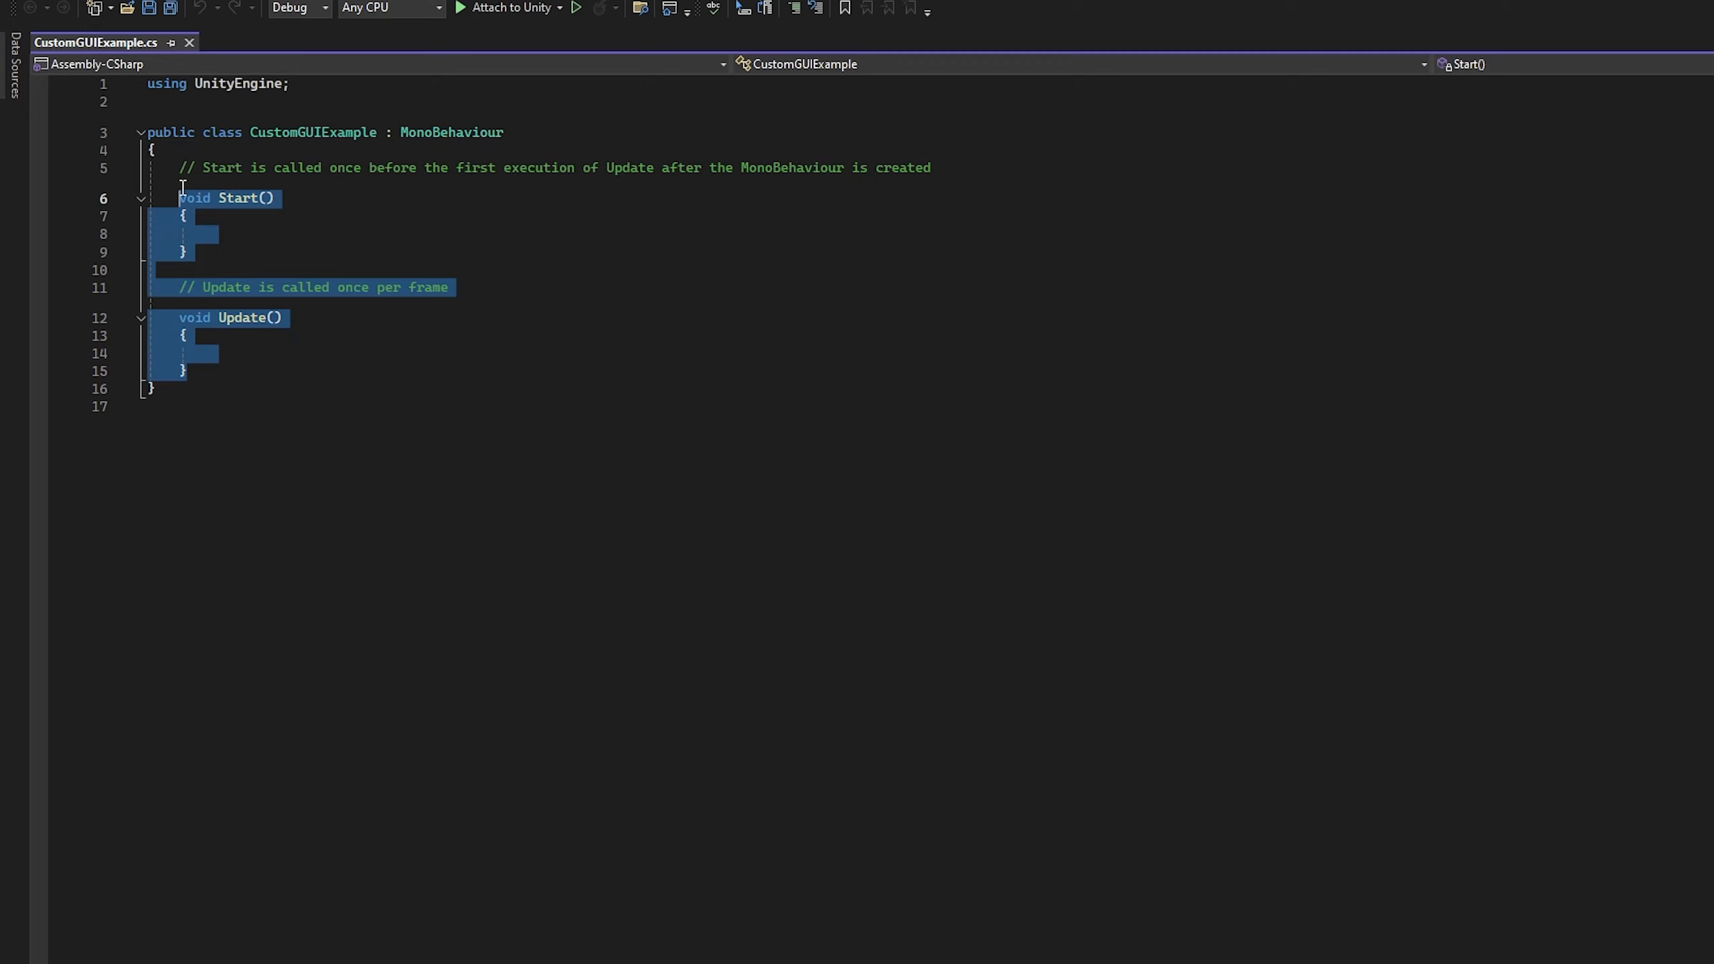
{"action": "key", "text": "BackSpace"}
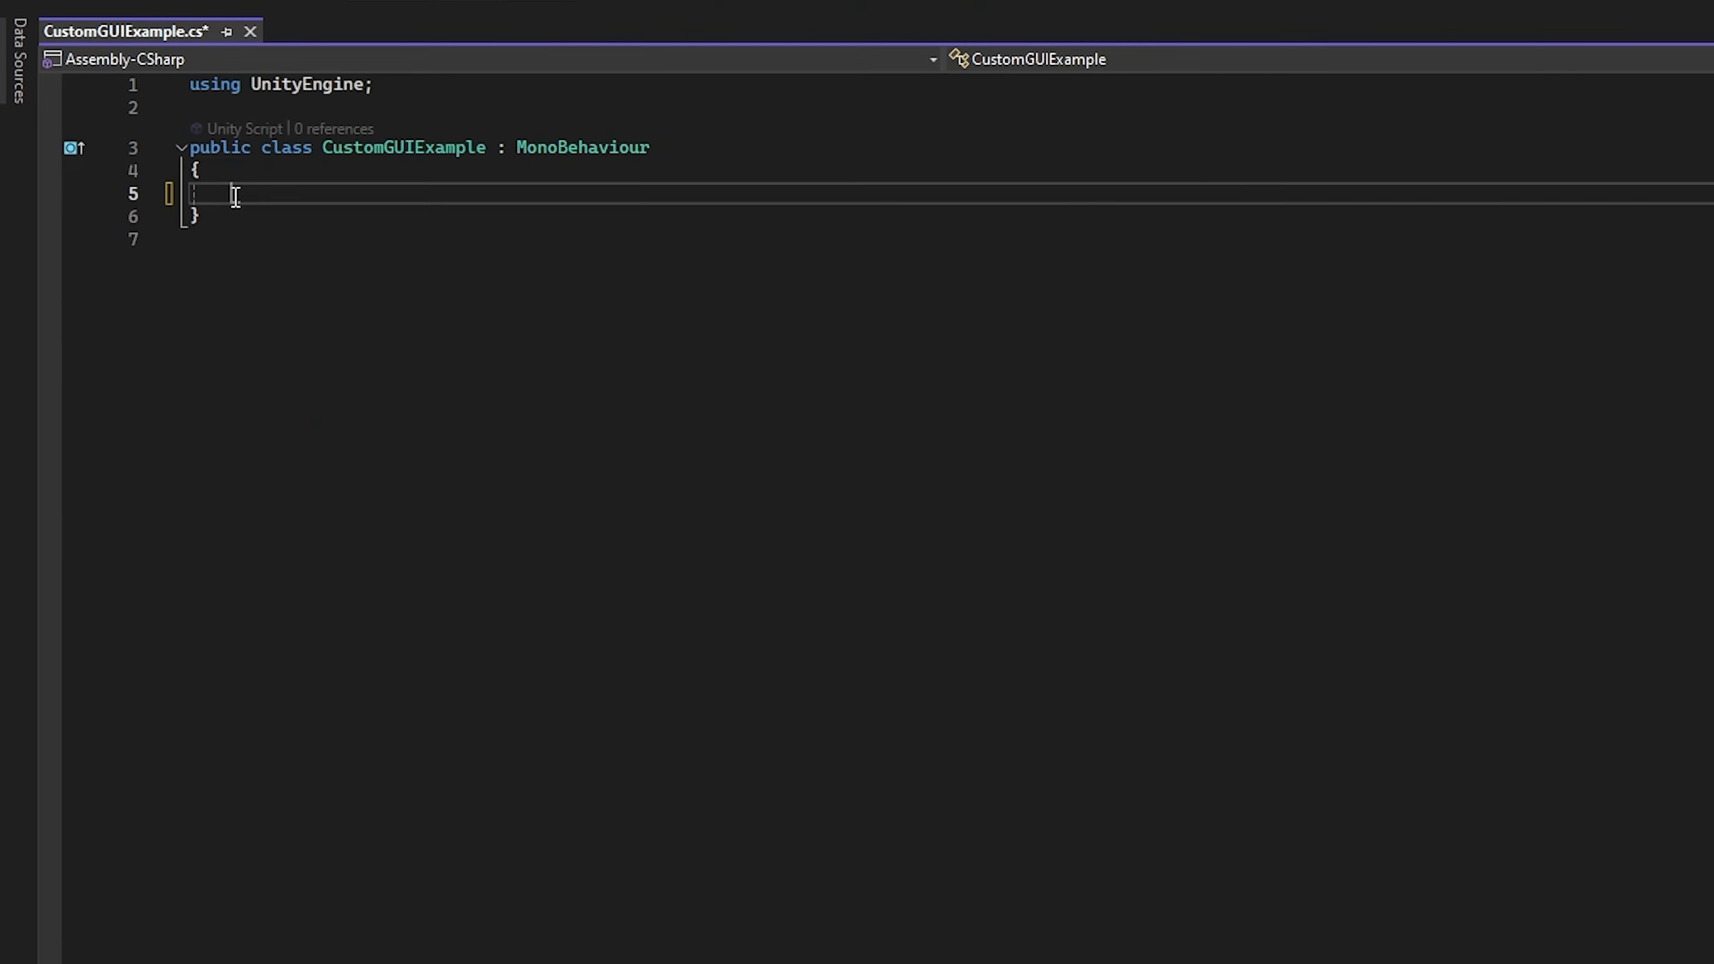
{"action": "double_click", "coordinate": [536, 147]}
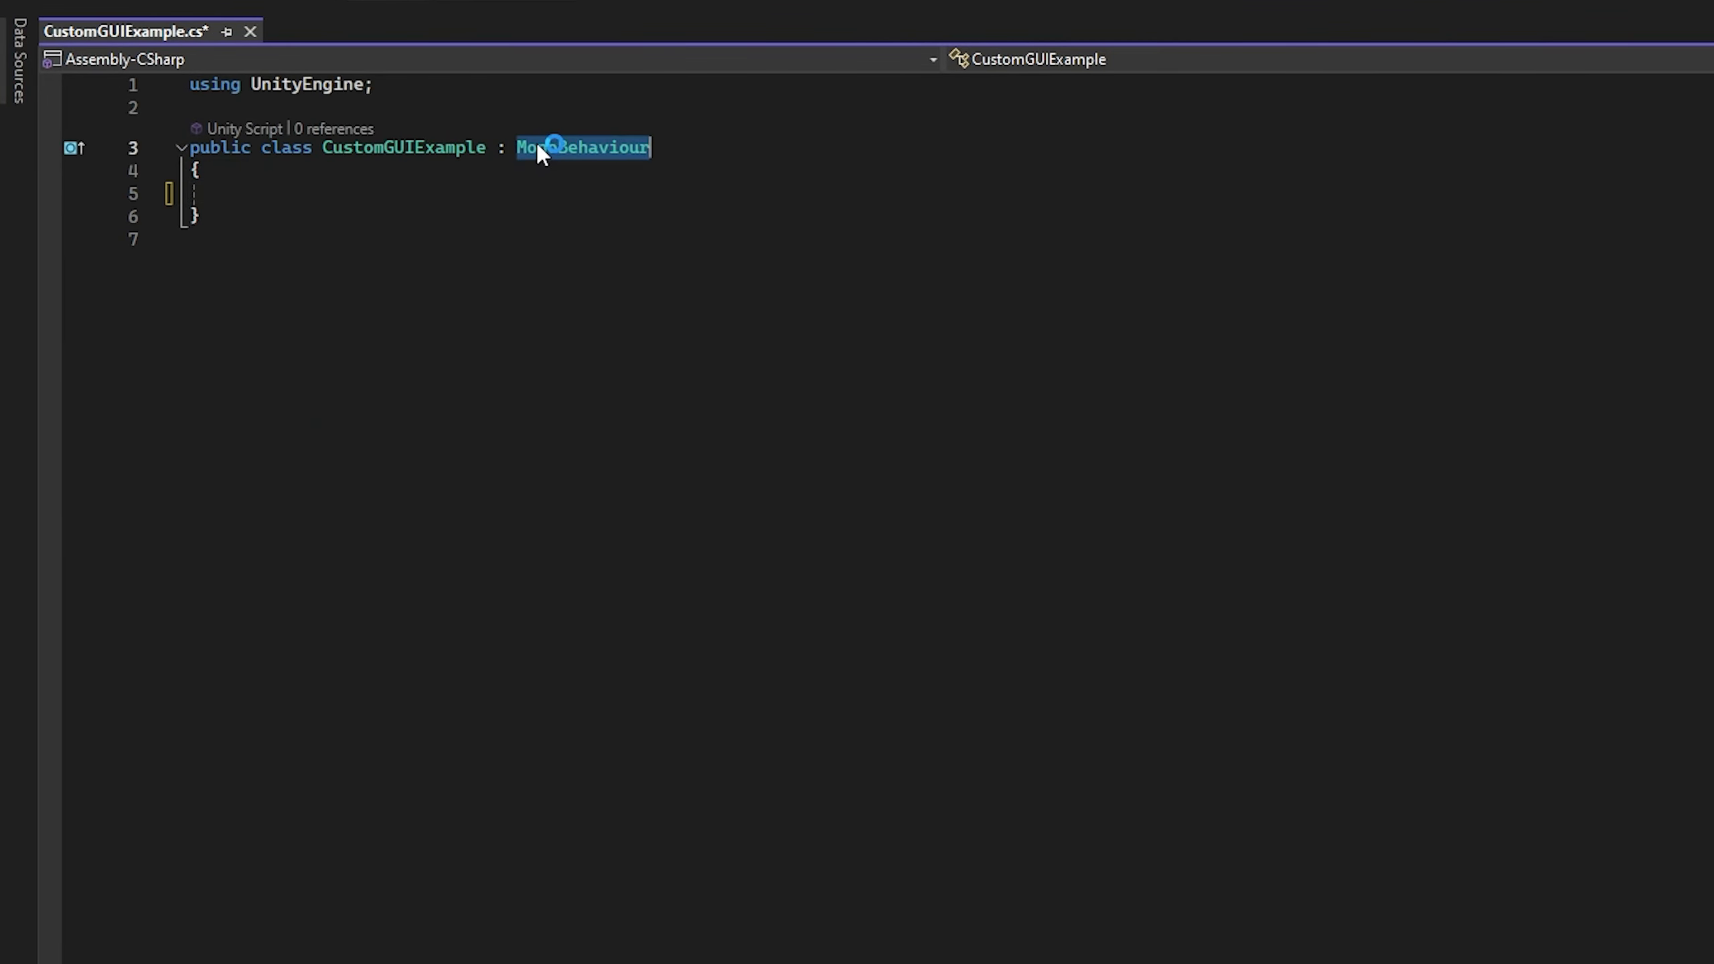
{"action": "type", "text": "ShaderGUI"}
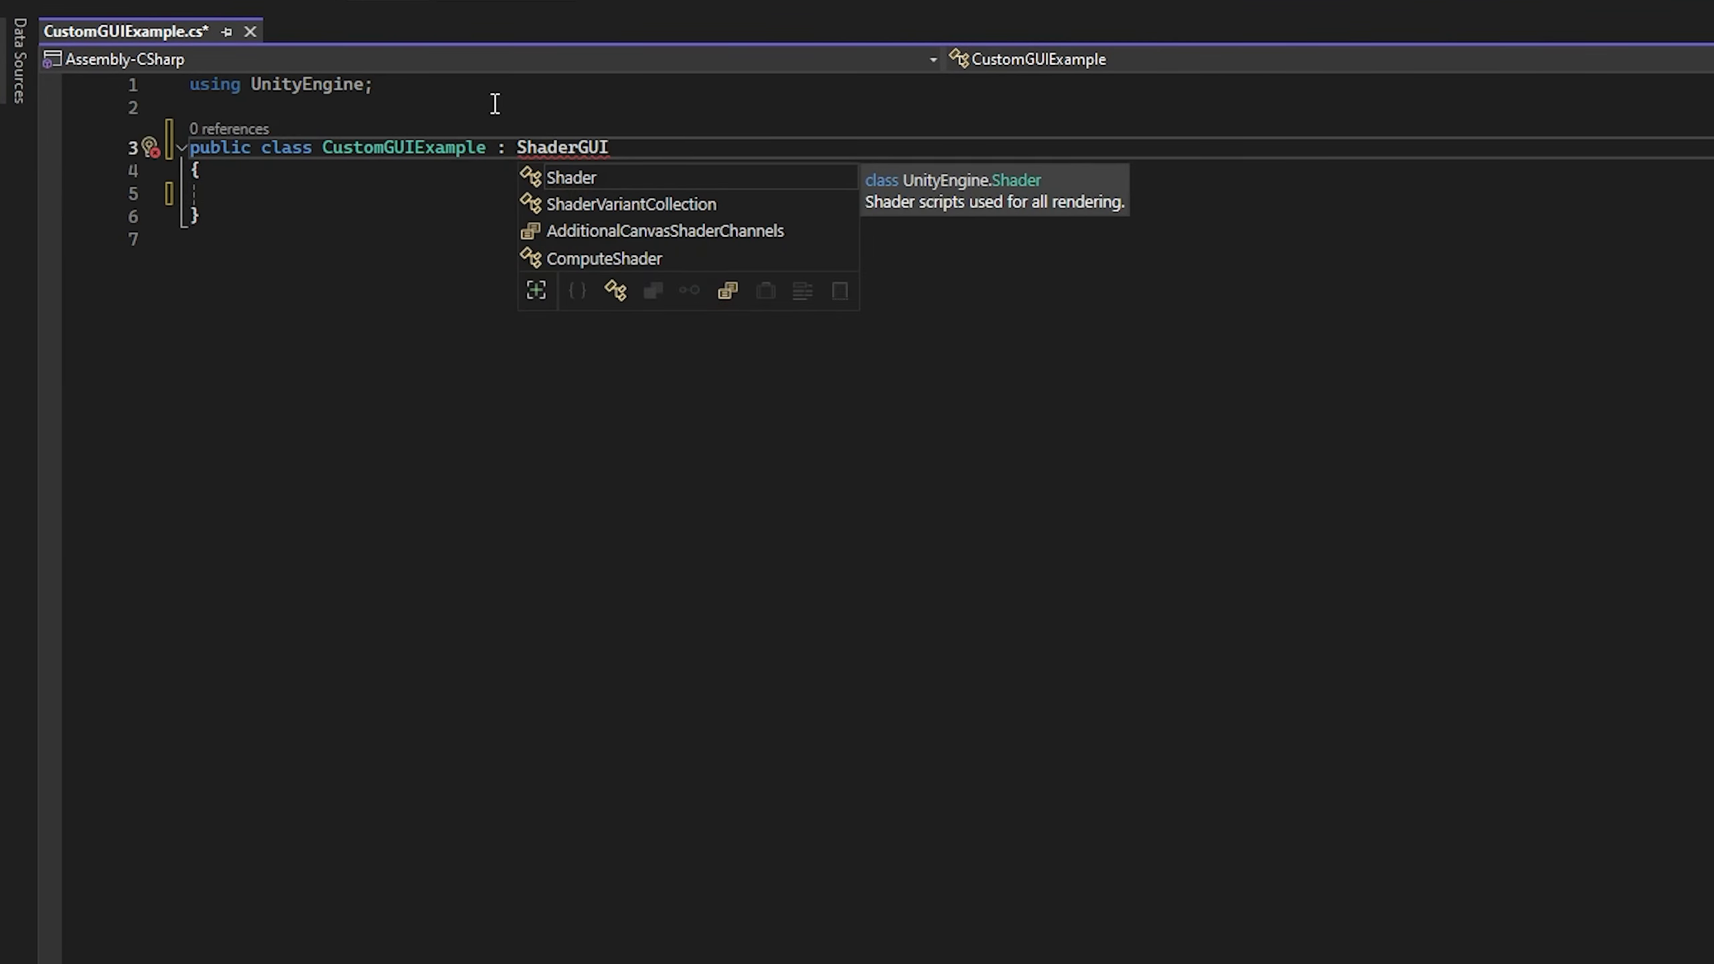
Step: Add a using UnityEditor directive below the UnityEngine import
{"action": "left_click", "coordinate": [493, 103]}
{"action": "key", "text": "Return"}
{"action": "key", "text": "Return"}
{"action": "key", "text": "Up"}
{"action": "type", "text": "using"}
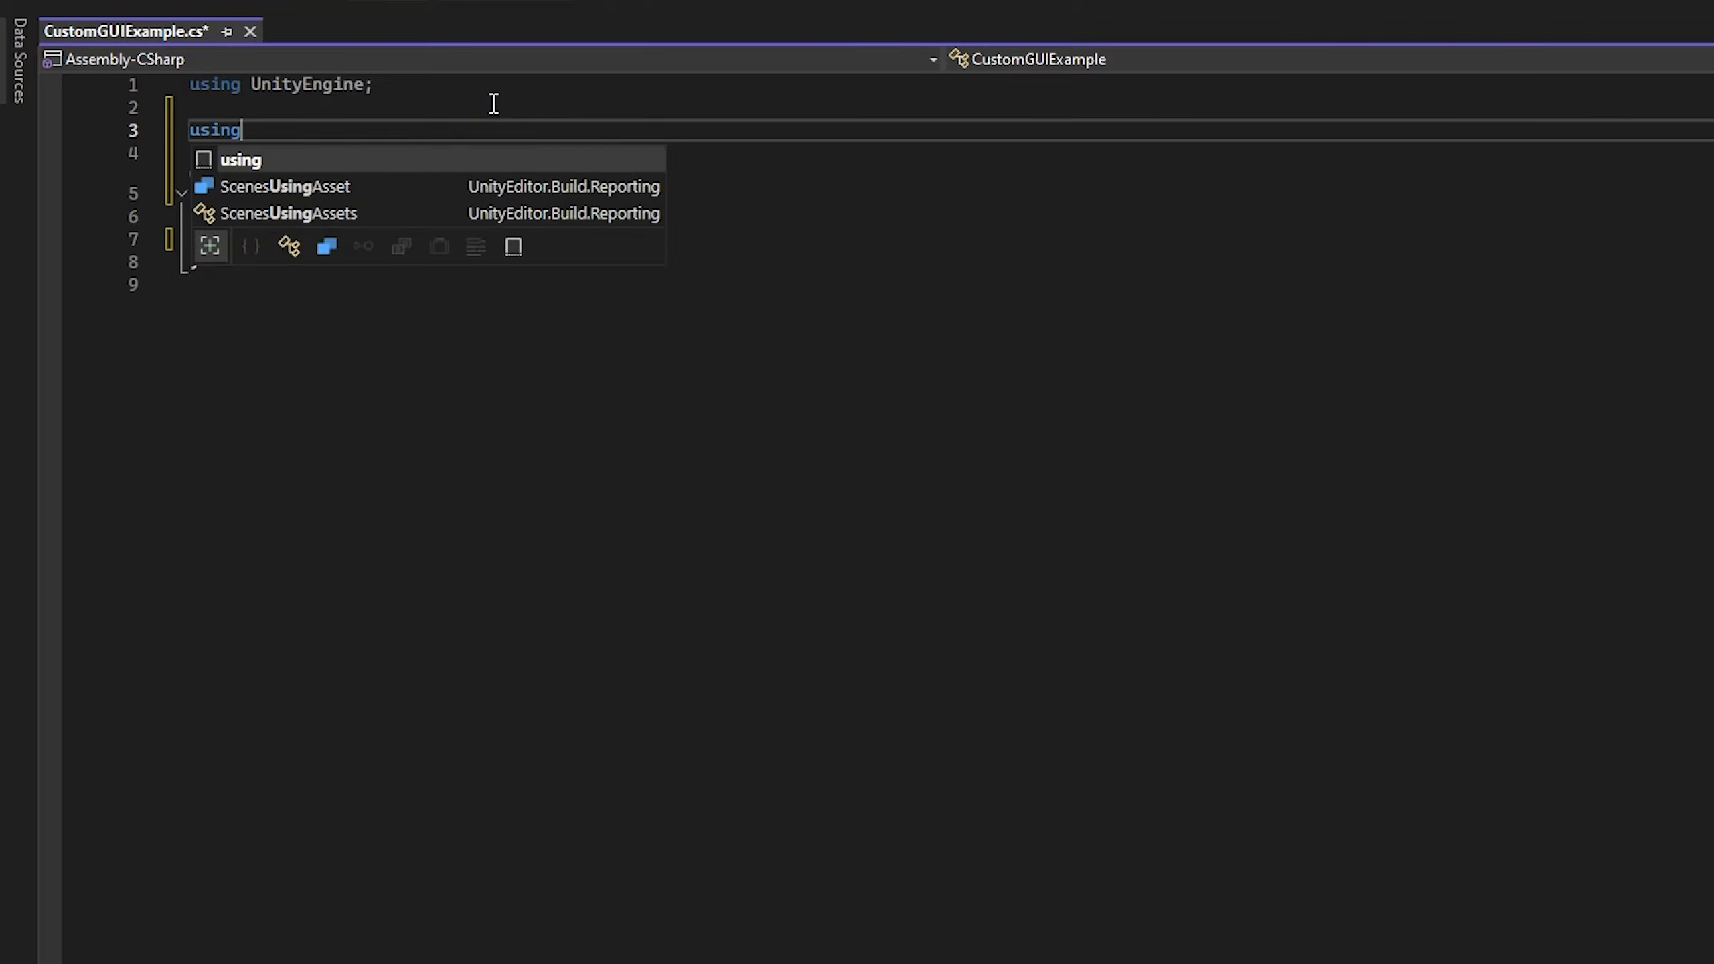
{"action": "type", "text": " UnityEditor;"}
Step: Wrap the UnityEditor import and the CustomGUIExample class in an #if UNITY_EDITOR … #endif block
{"action": "key", "text": "ctrl+Return"}
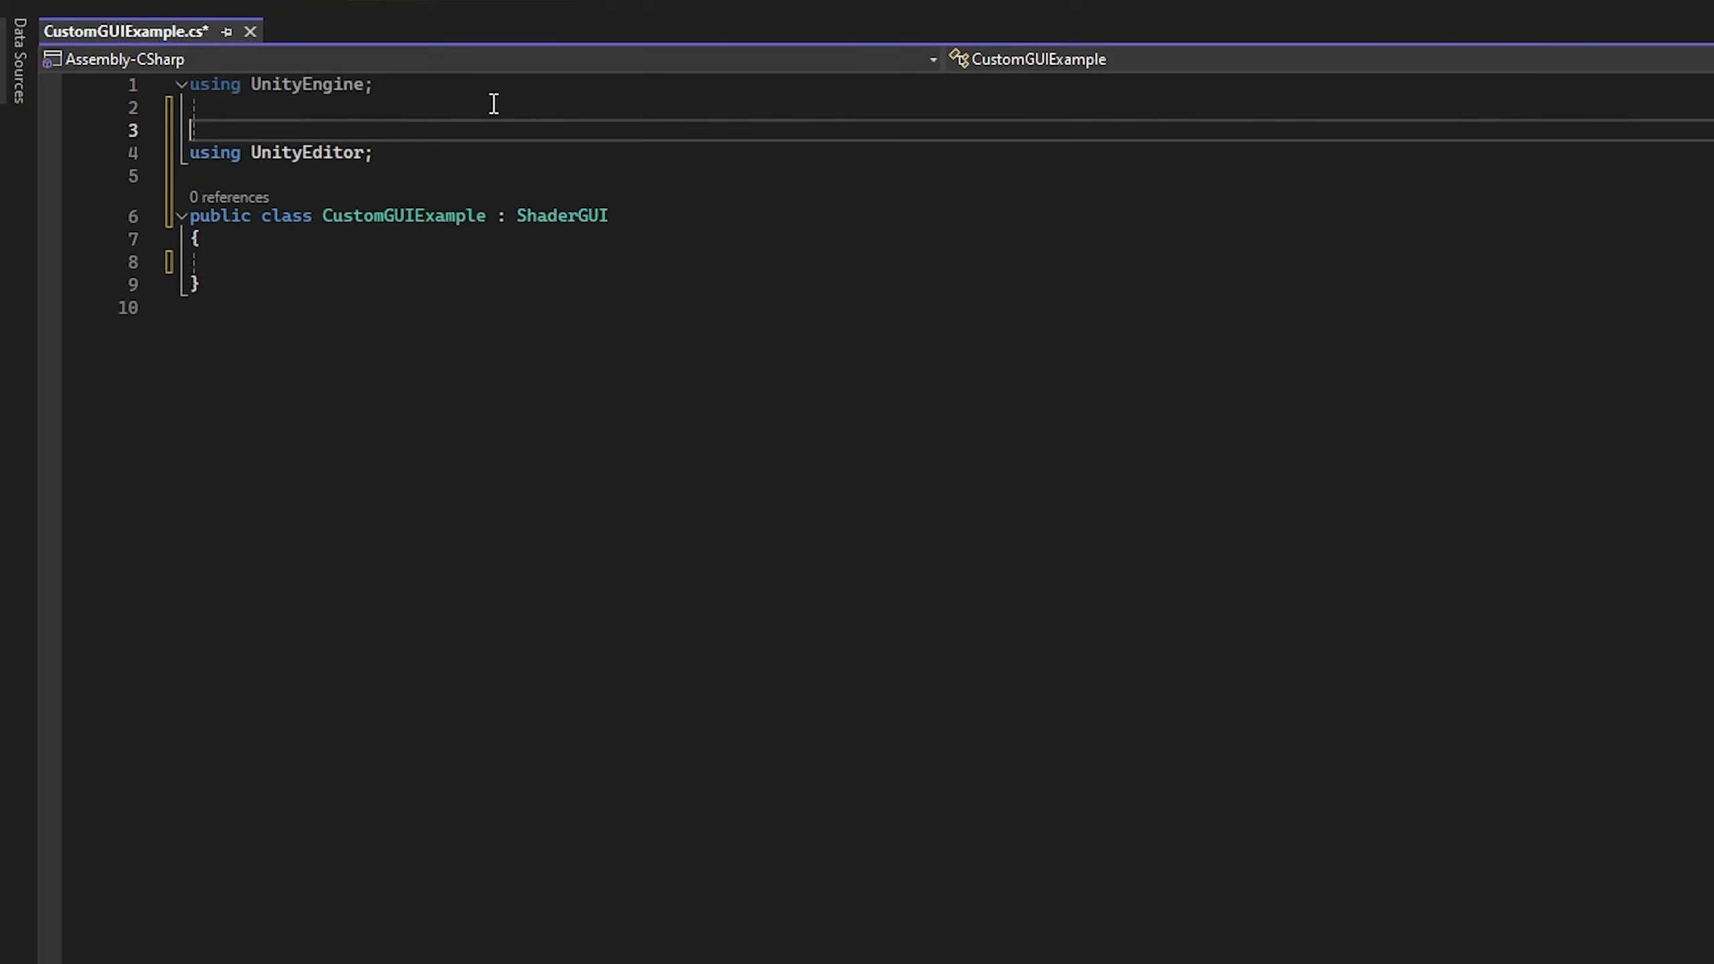
{"action": "type", "text": "#if U"}
{"action": "type", "text": "NITY_EDITOR"}
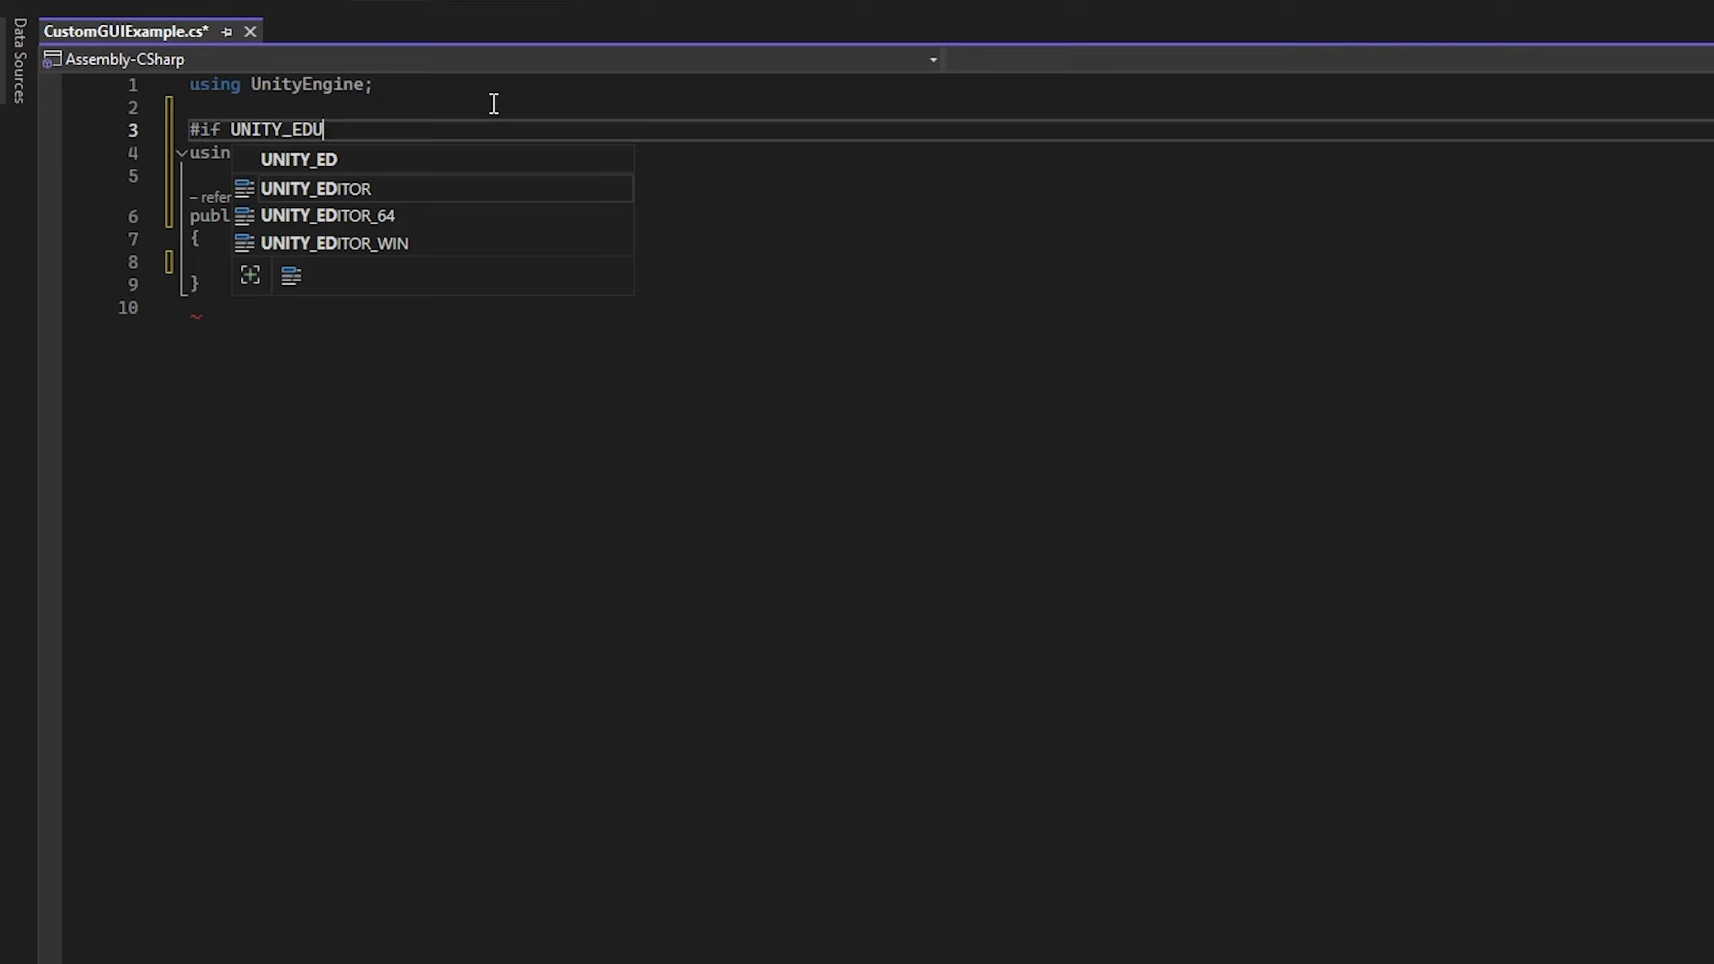
{"action": "key", "text": "Escape"}
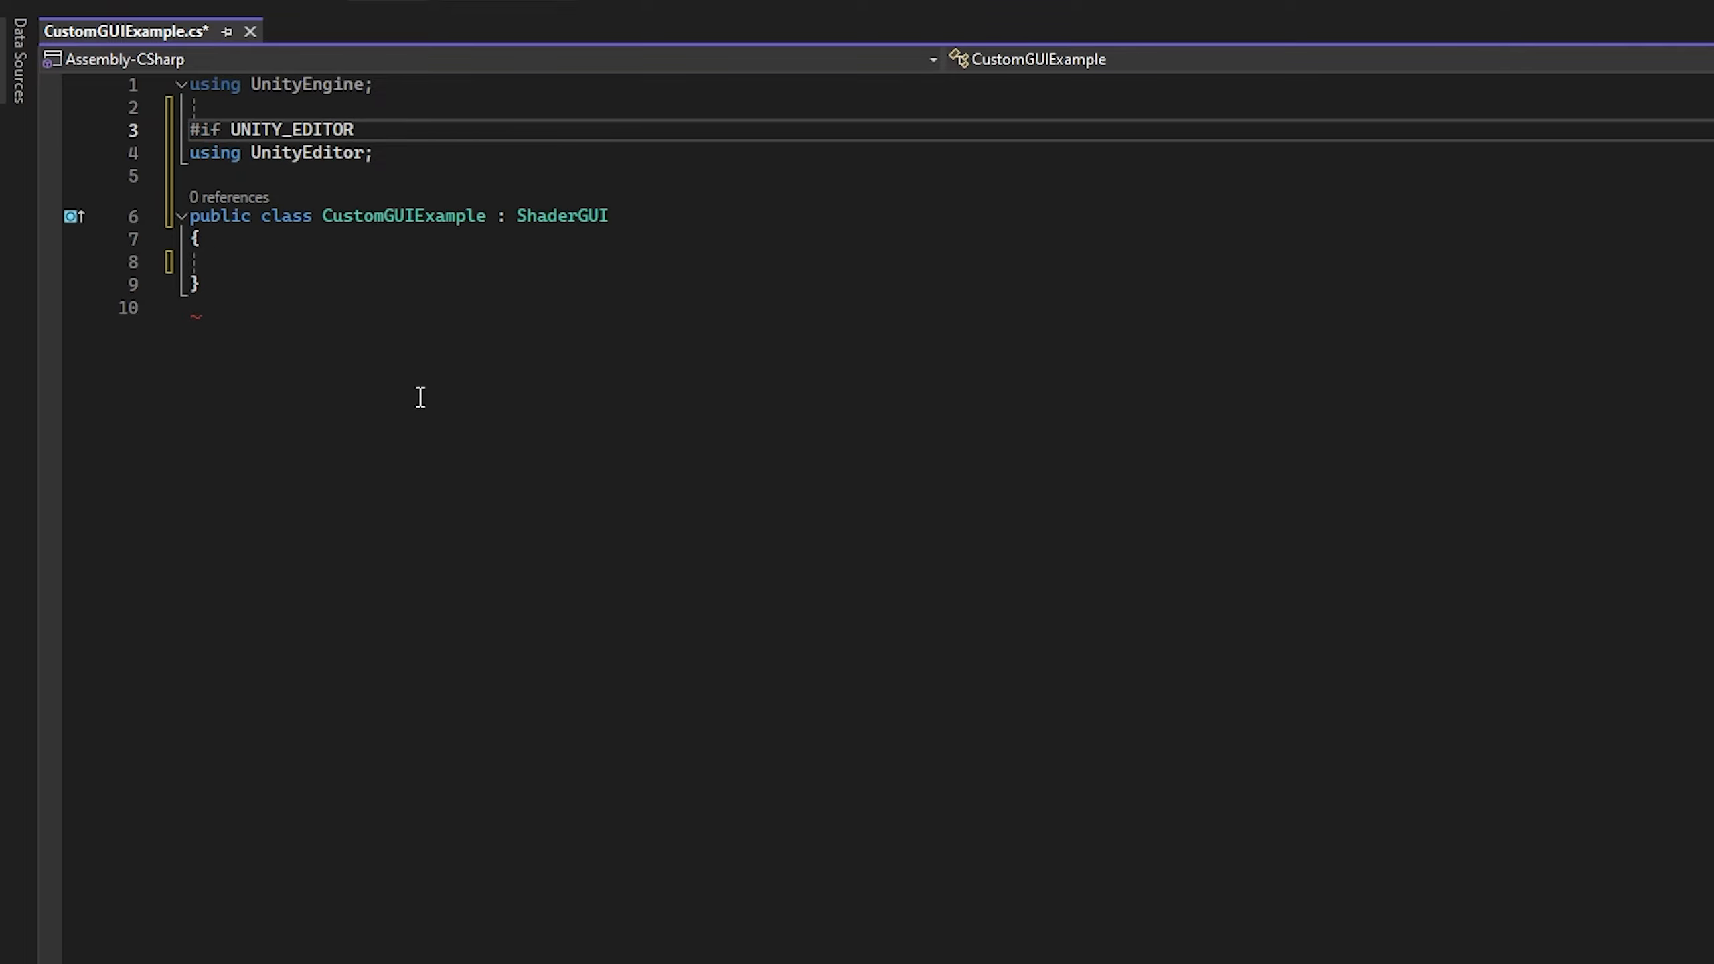
{"action": "key", "text": "ctrl+End"}
{"action": "type", "text": "#endif"}
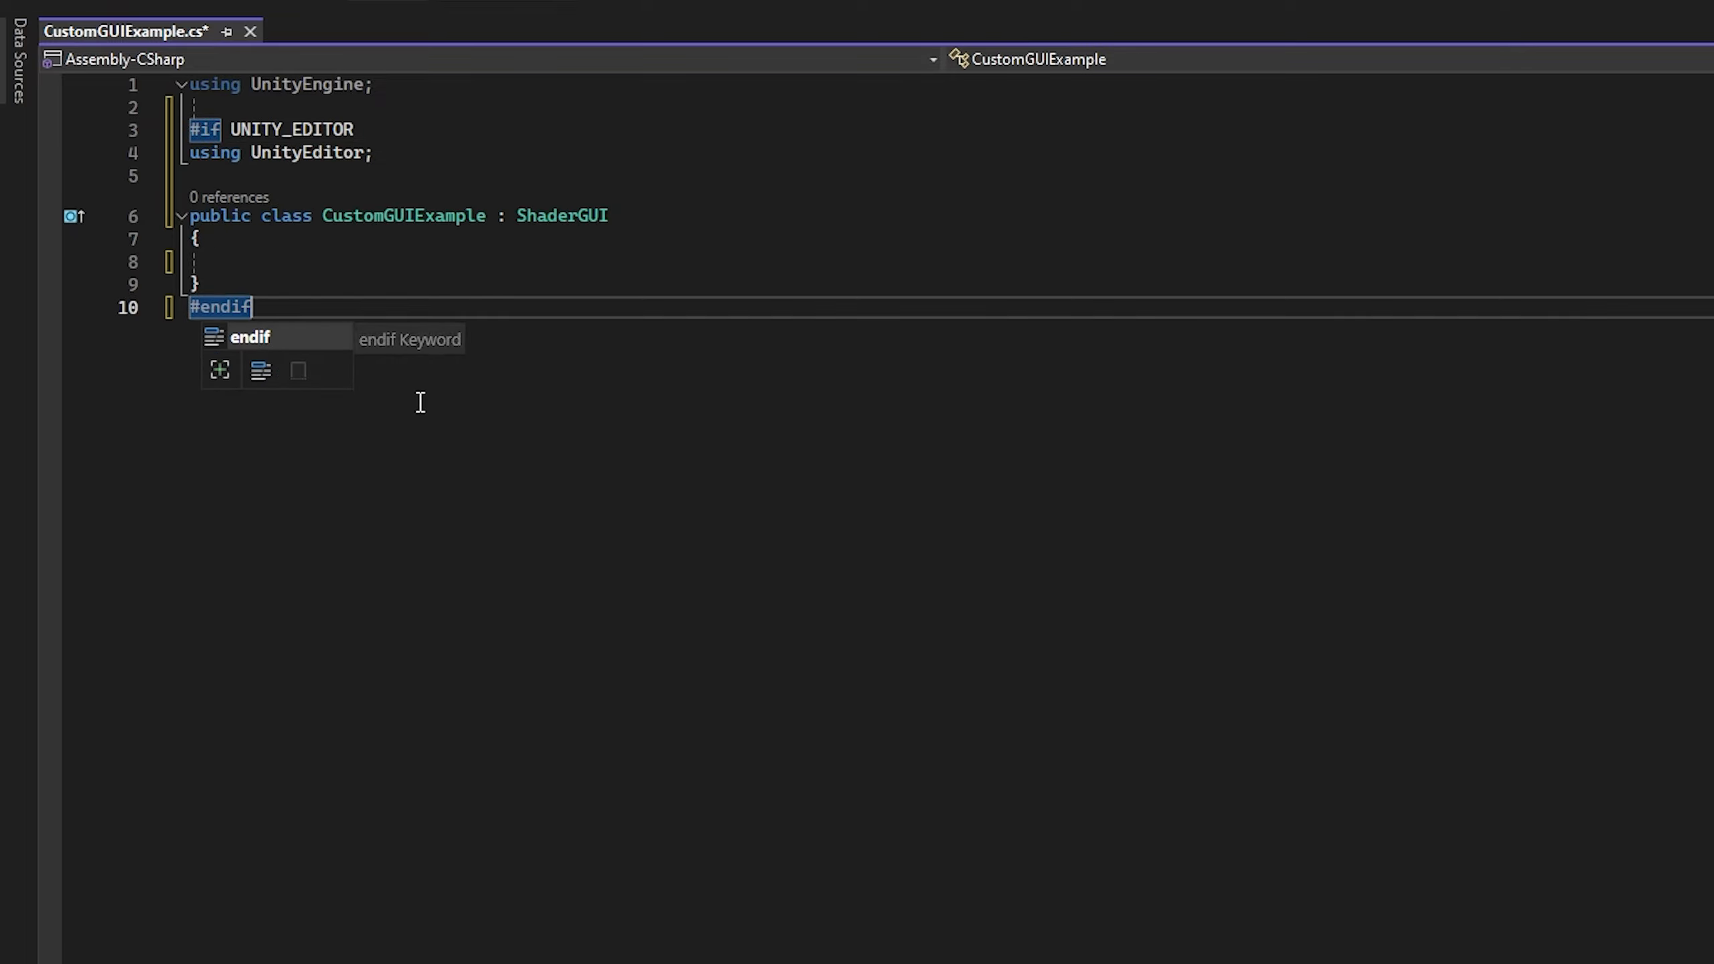
Step: Add a using directive for TextureArrayEssentials.GUIUtilities below the UnityEditor import
{"action": "left_click", "coordinate": [239, 184]}
{"action": "key", "text": "Return"}
{"action": "key", "text": "Up"}
{"action": "type", "text": "usi"}
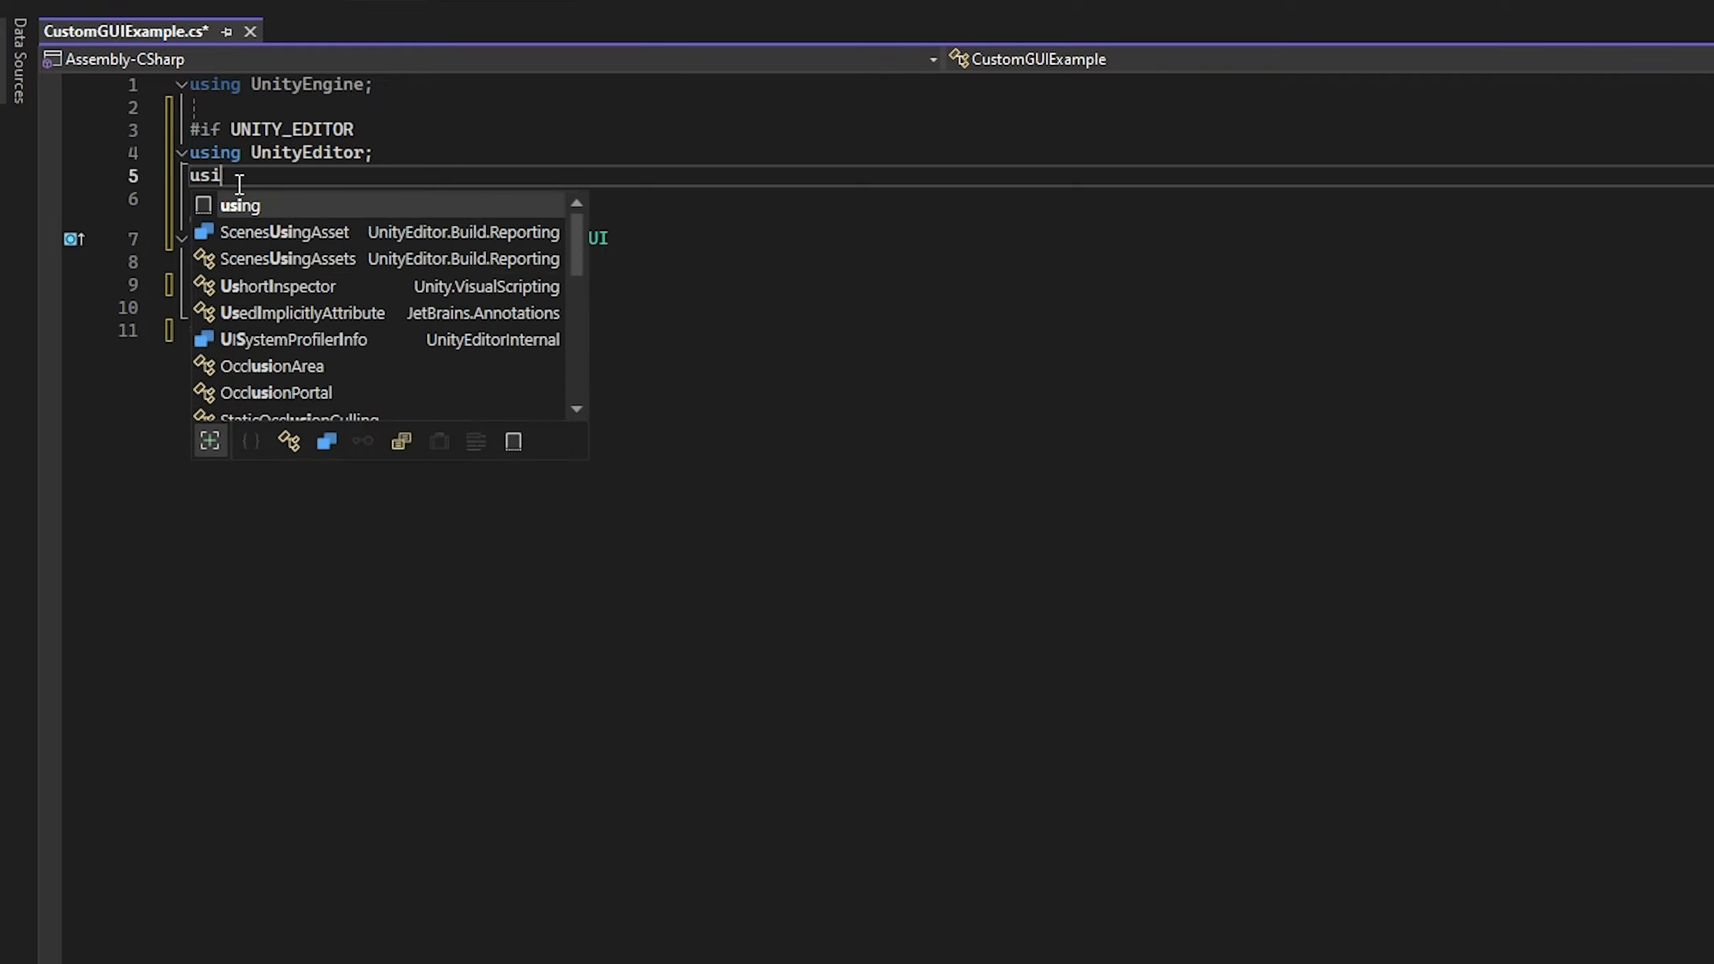
{"action": "type", "text": "ng TextureArrayEssentials.g"}
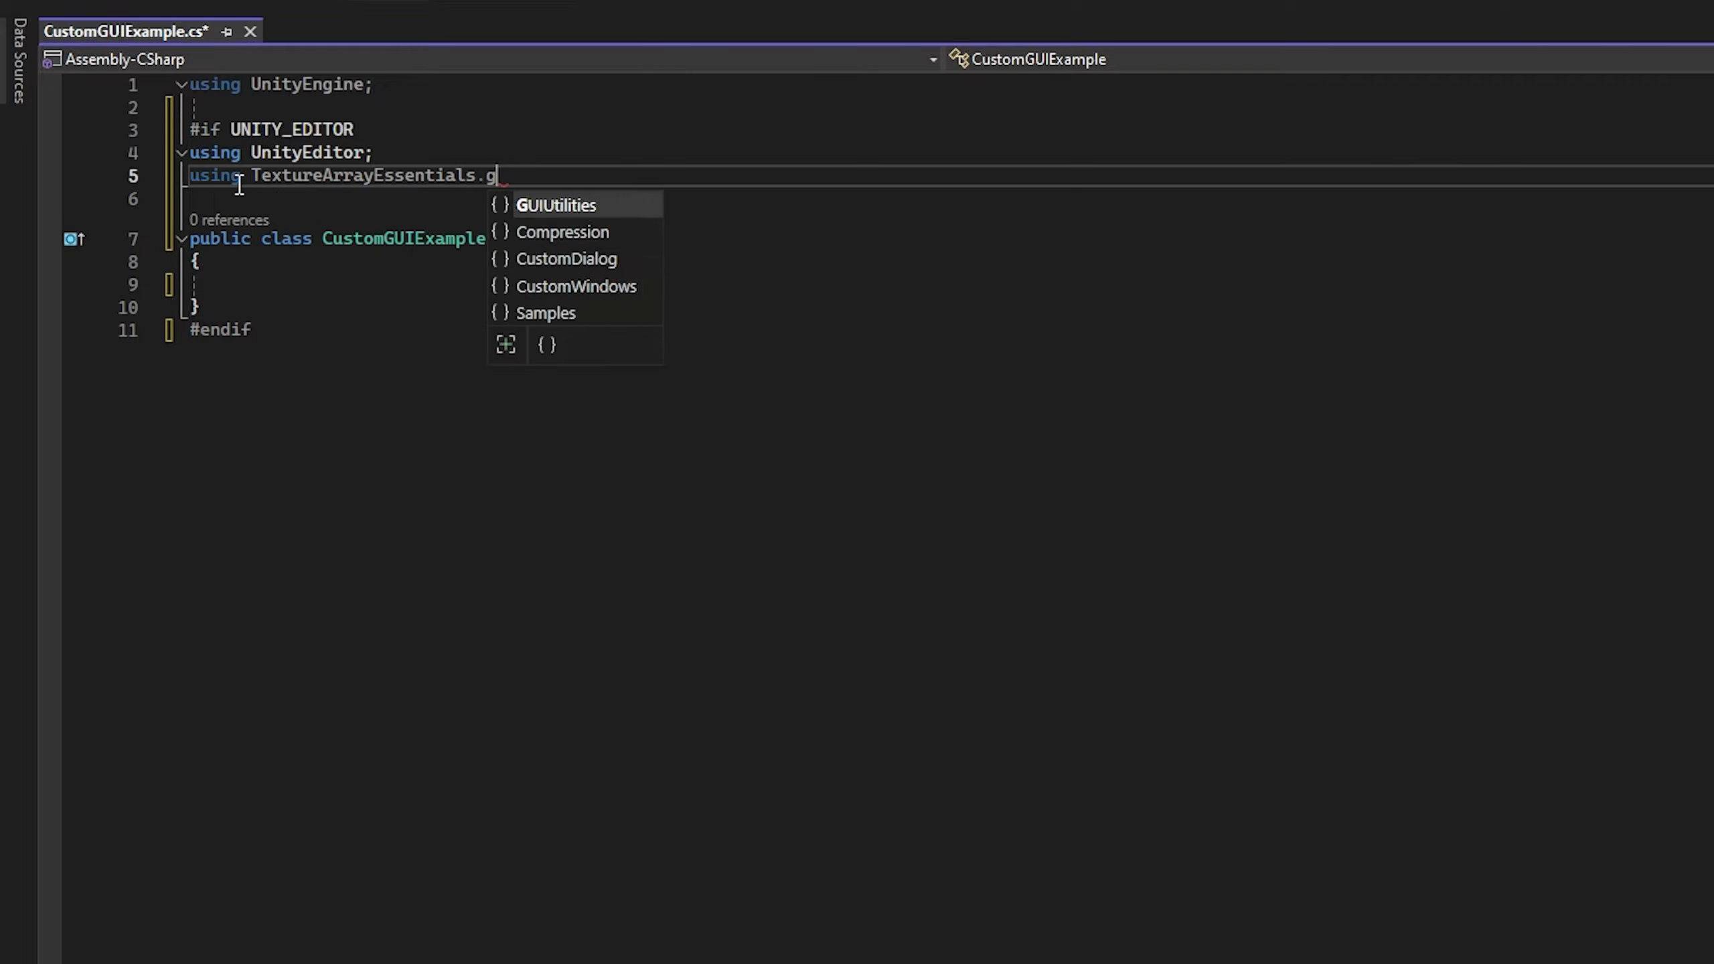
{"action": "key", "text": "Tab"}
{"action": "type", "text": ";"}
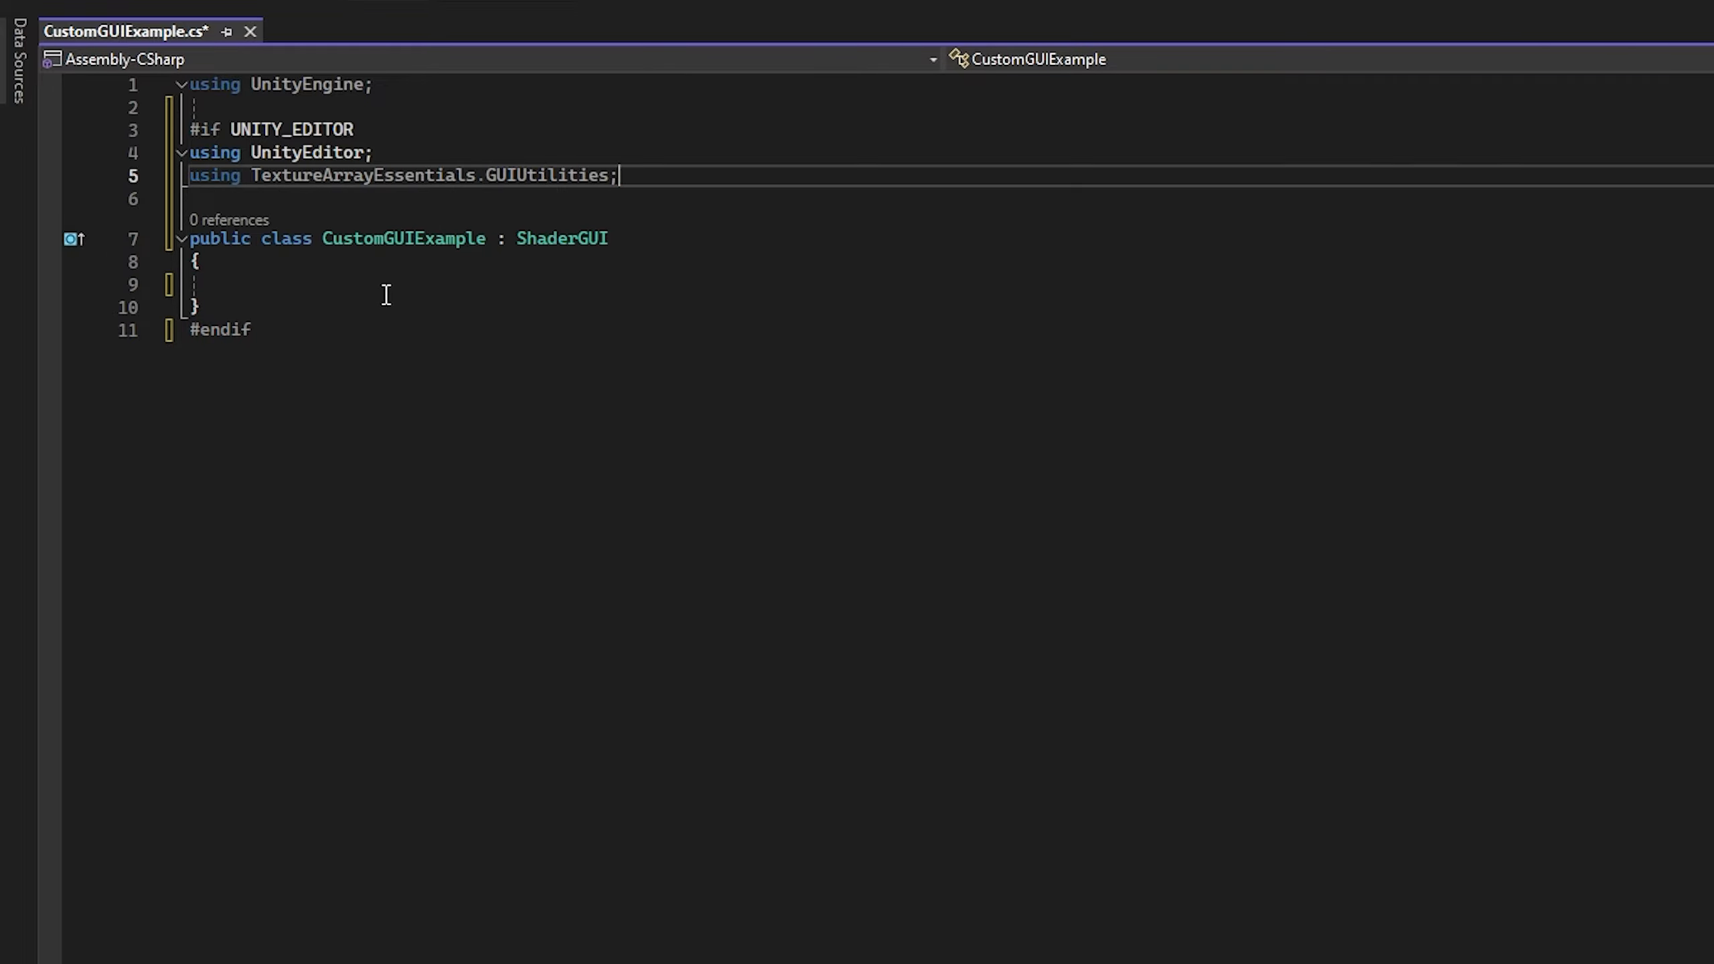
Step: Generate an override of OnGUI(MaterialEditor, MaterialProperty[]) inside the CustomGUIExample class
{"action": "left_click", "coordinate": [397, 280]}
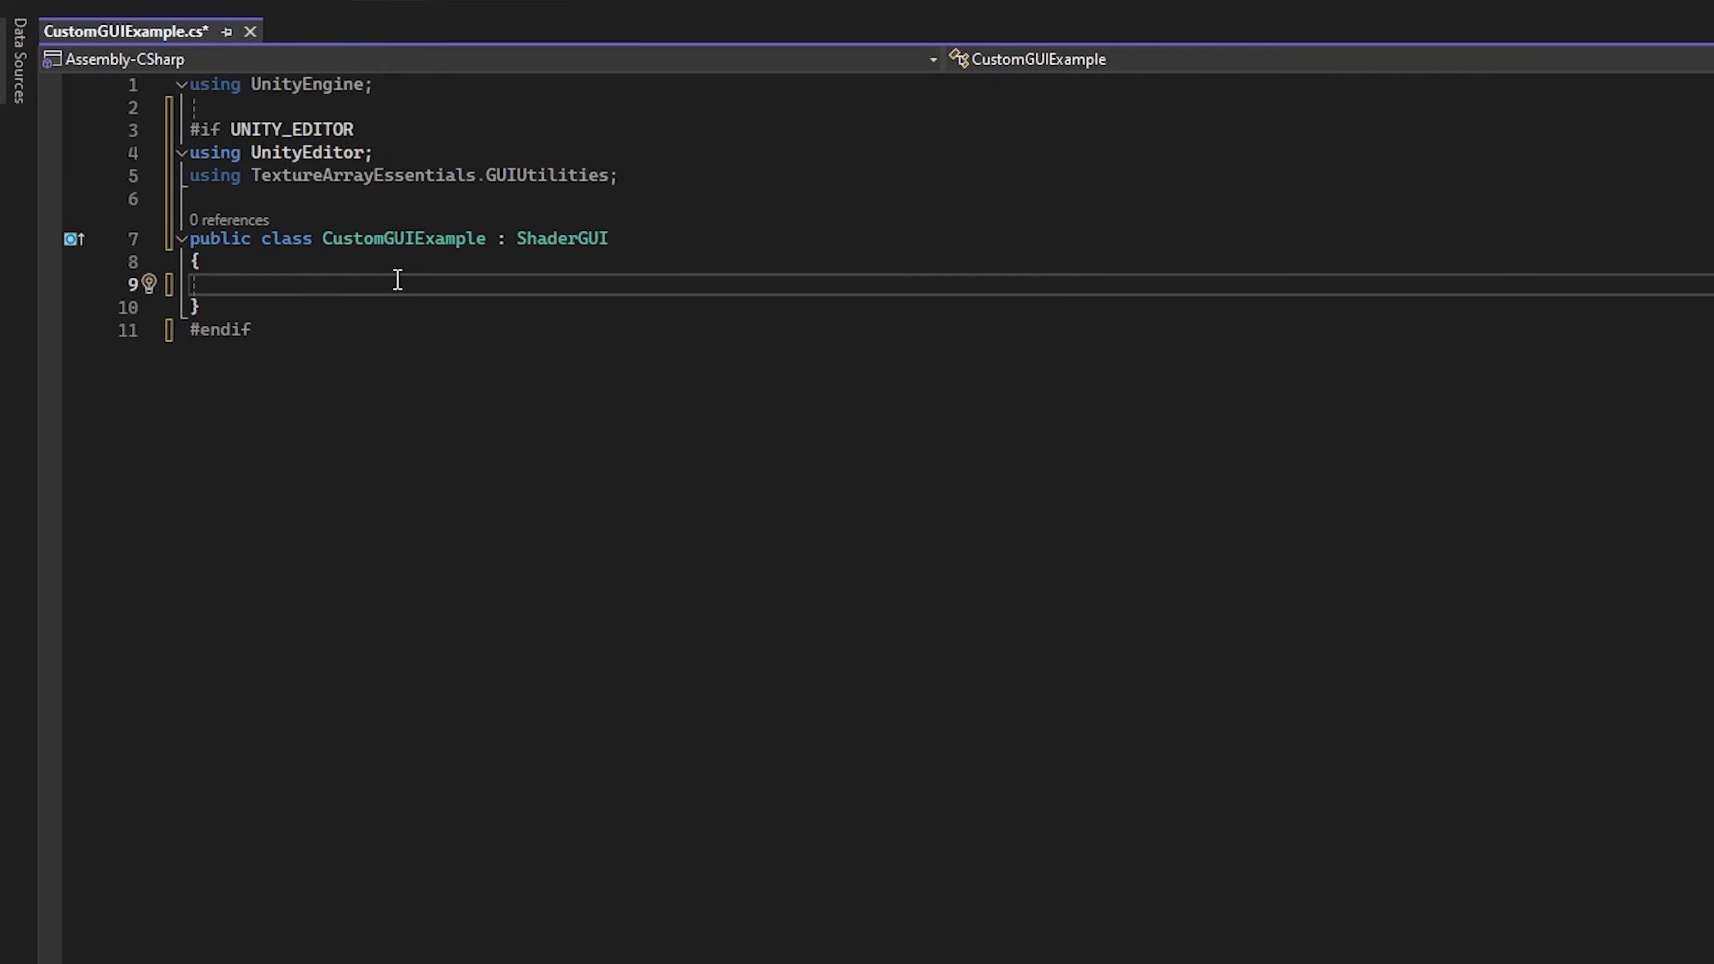
{"action": "key", "text": "ctrl+period"}
{"action": "left_click", "coordinate": [337, 389]}
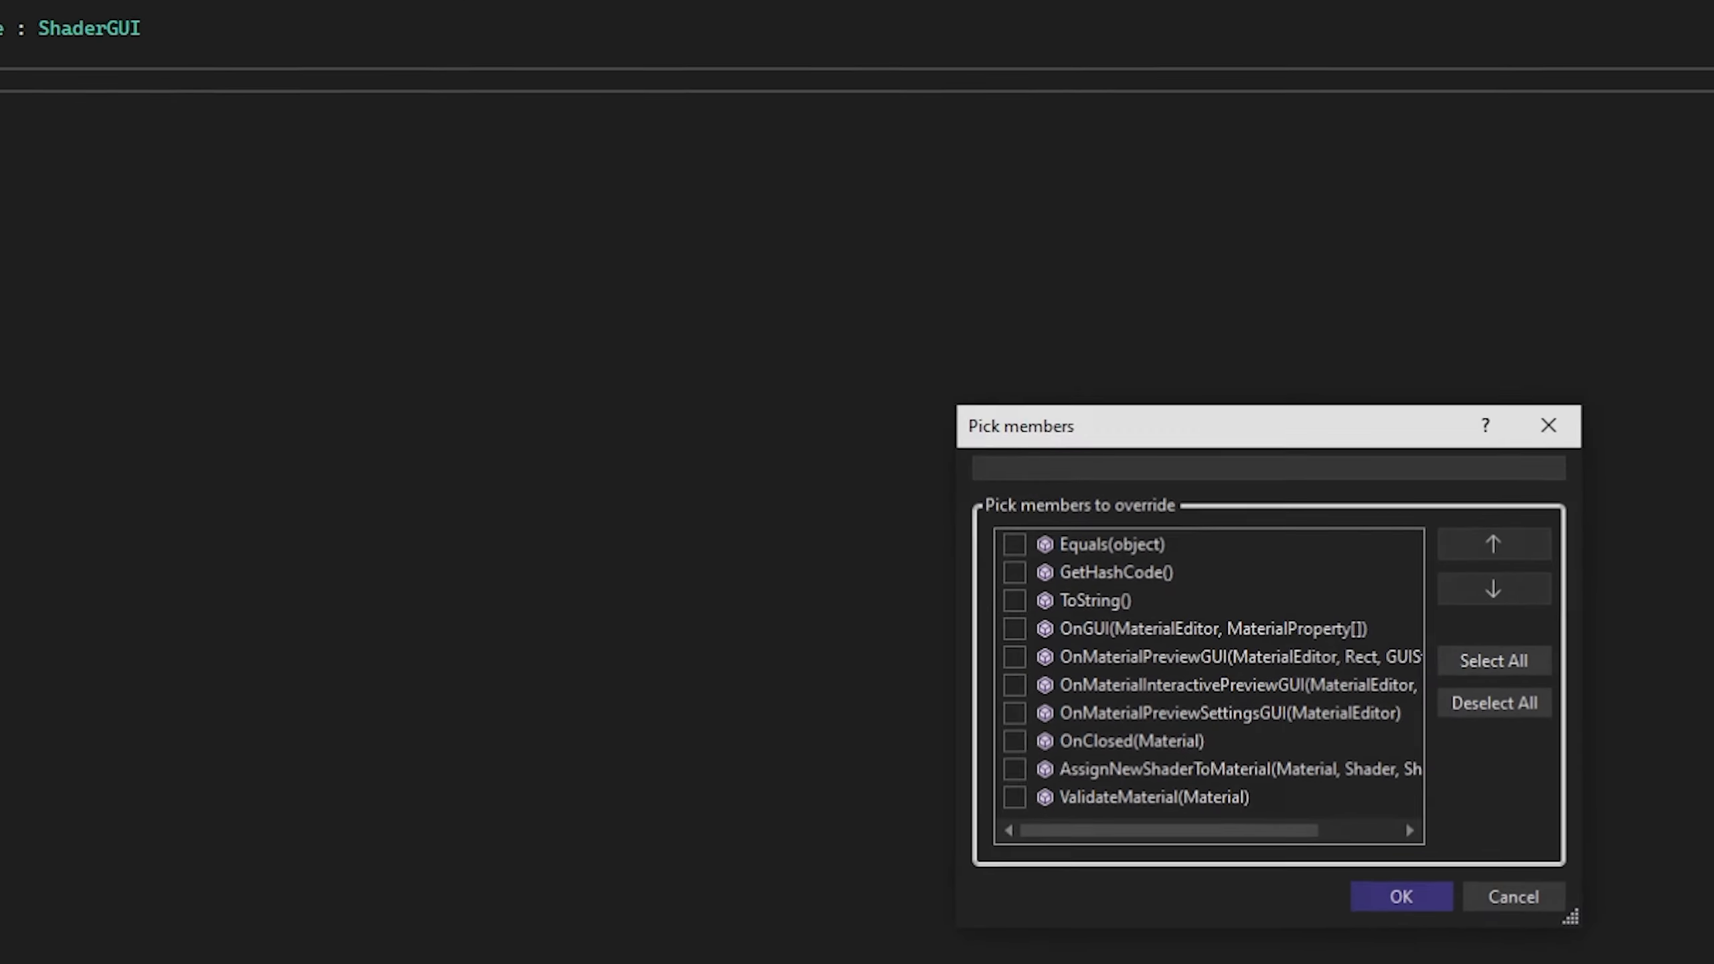
{"action": "left_click", "coordinate": [1016, 633]}
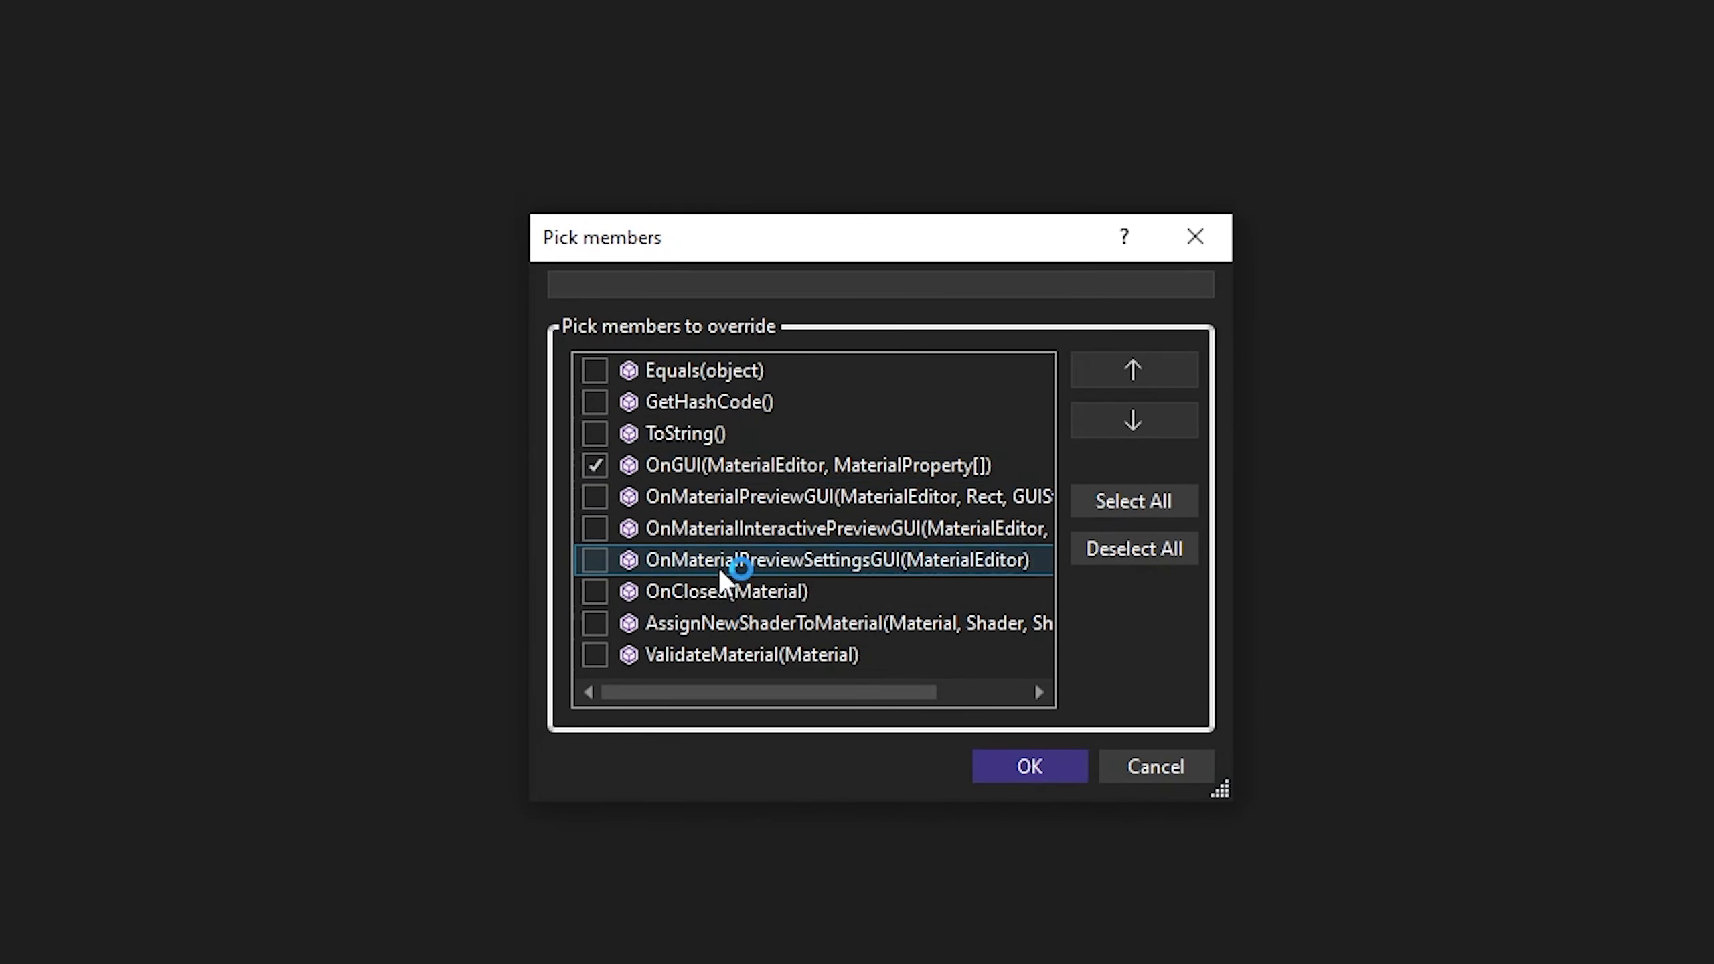
{"action": "left_click", "coordinate": [1016, 770]}
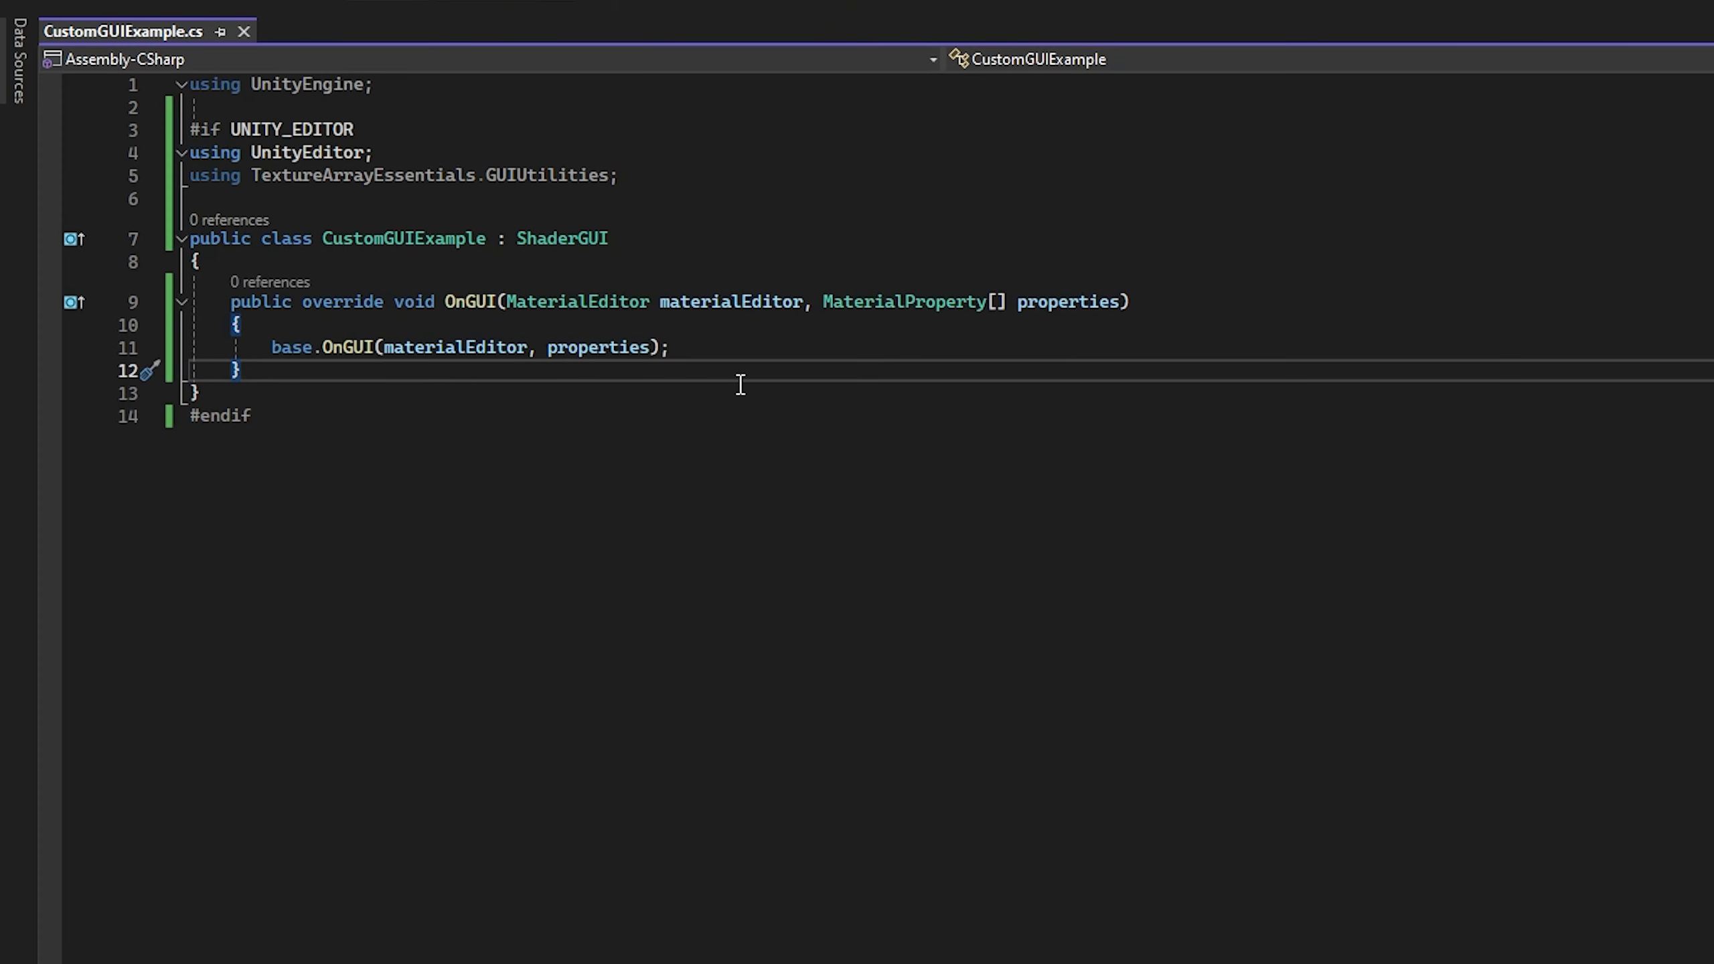
{"action": "left_click", "coordinate": [768, 354]}
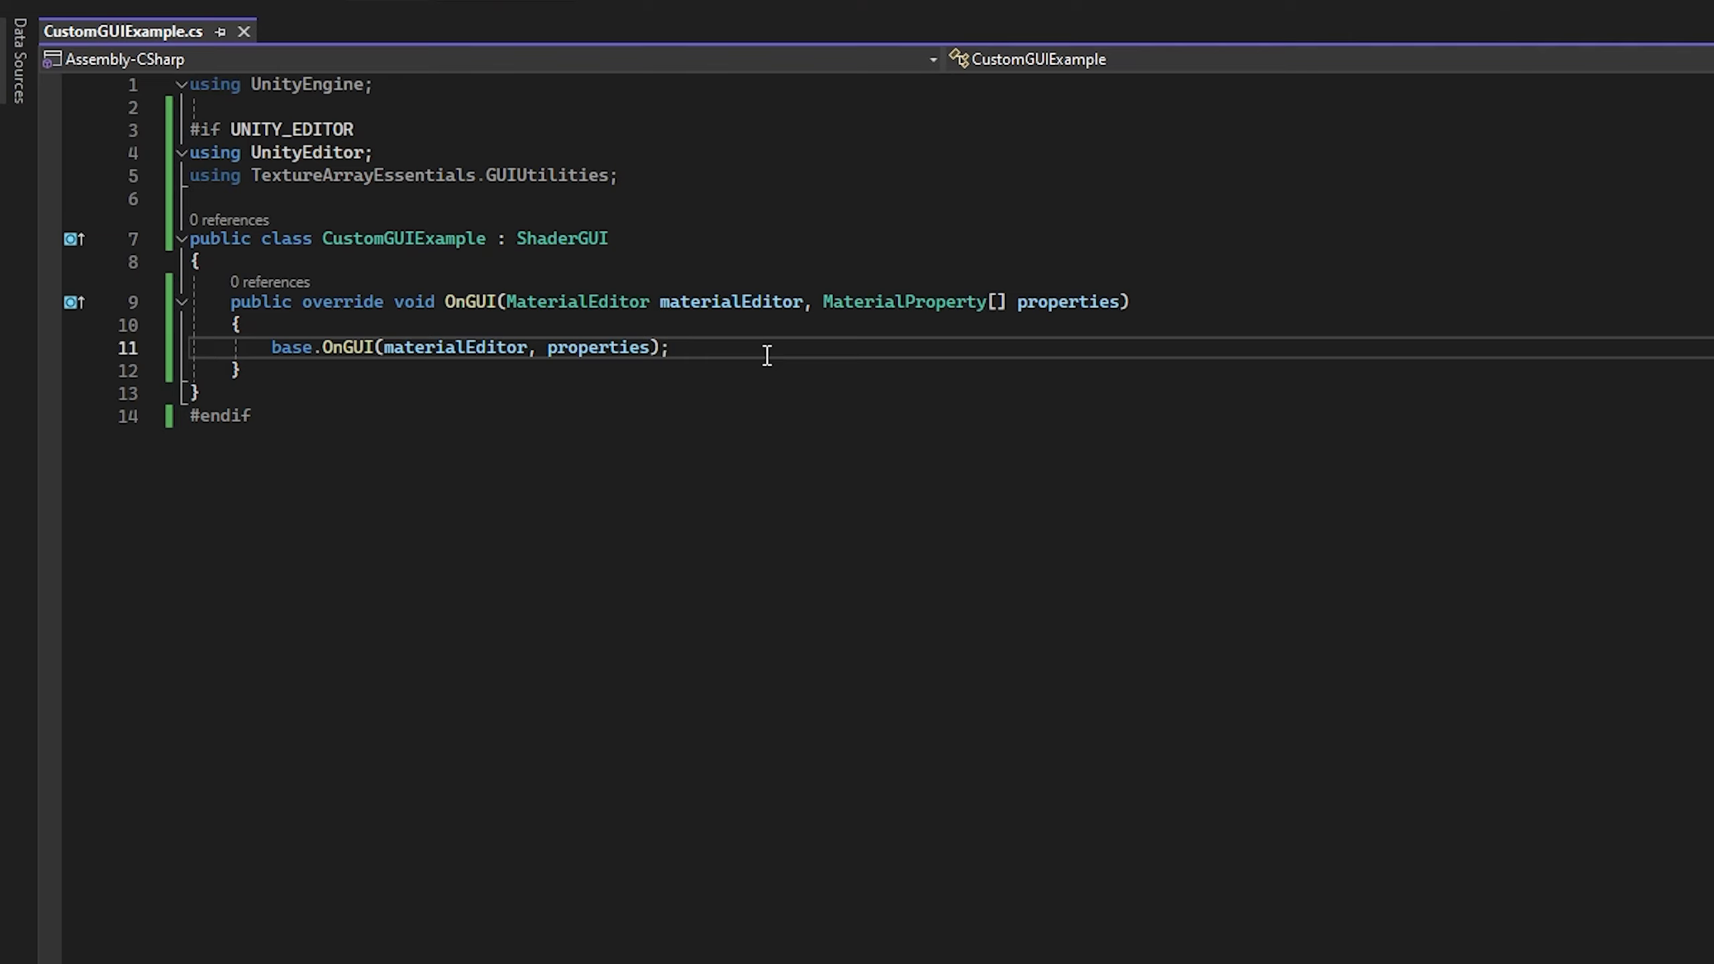
Step: Disable Show In Inspector for the TextureArray and AssignedTextures properties of the shader graph
{"action": "left_click", "coordinate": [586, 315]}
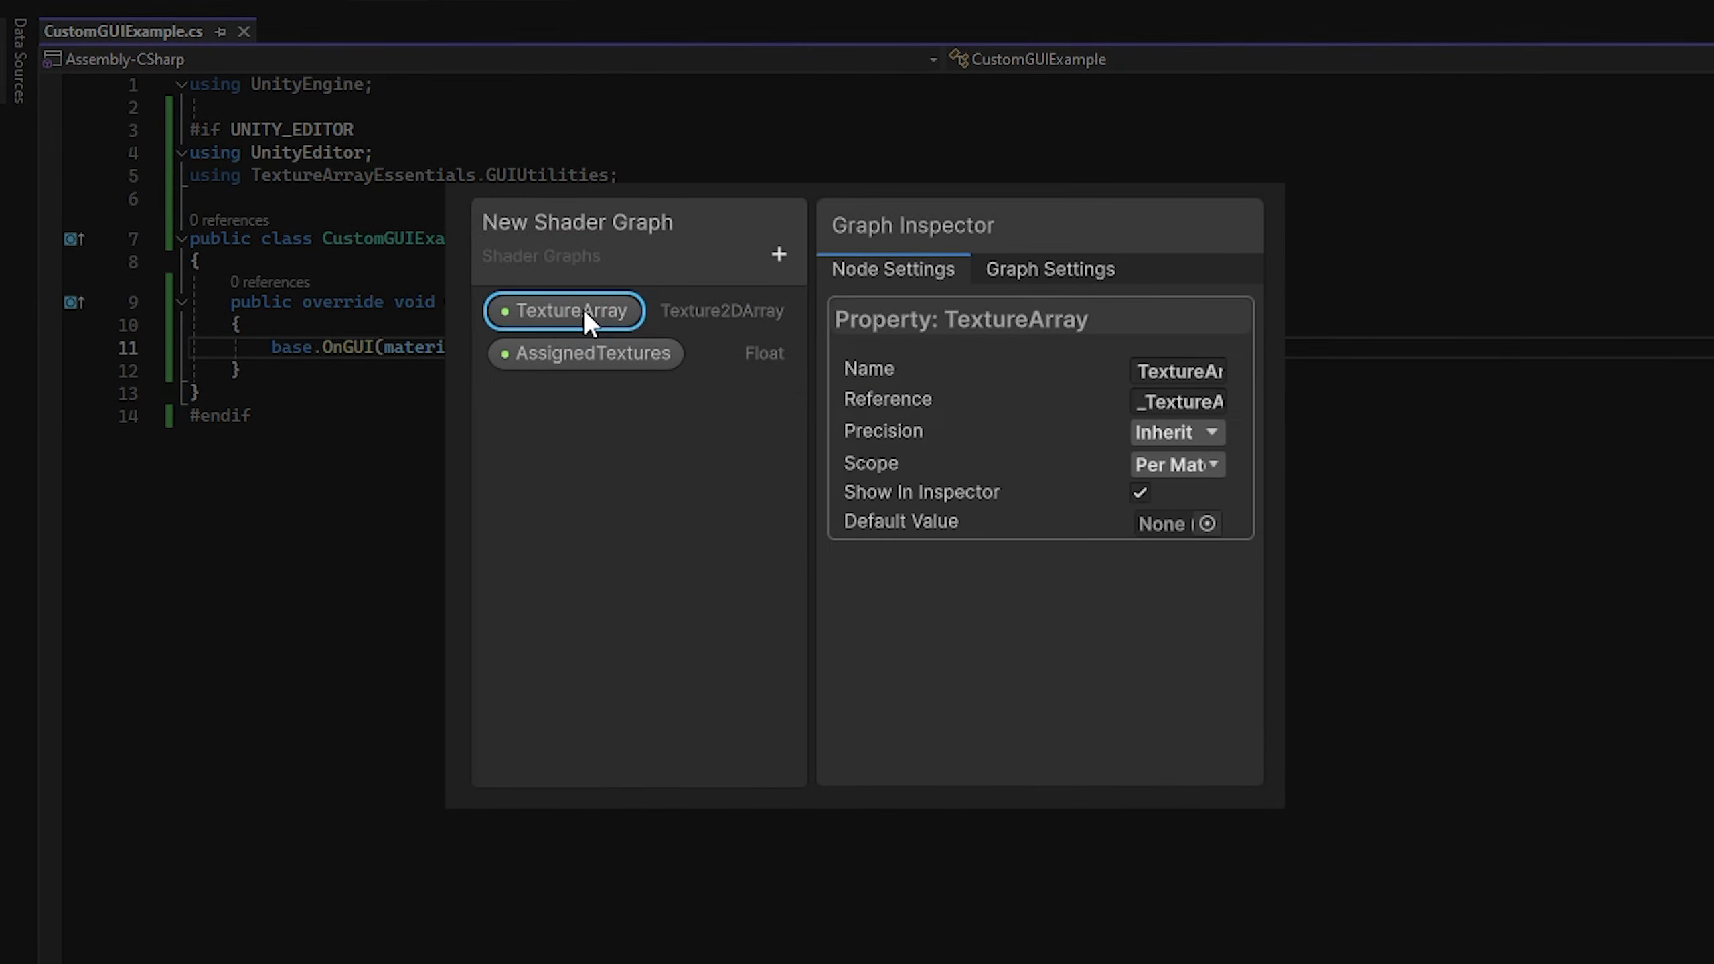
{"action": "left_click", "coordinate": [1140, 494]}
{"action": "left_click", "coordinate": [622, 351]}
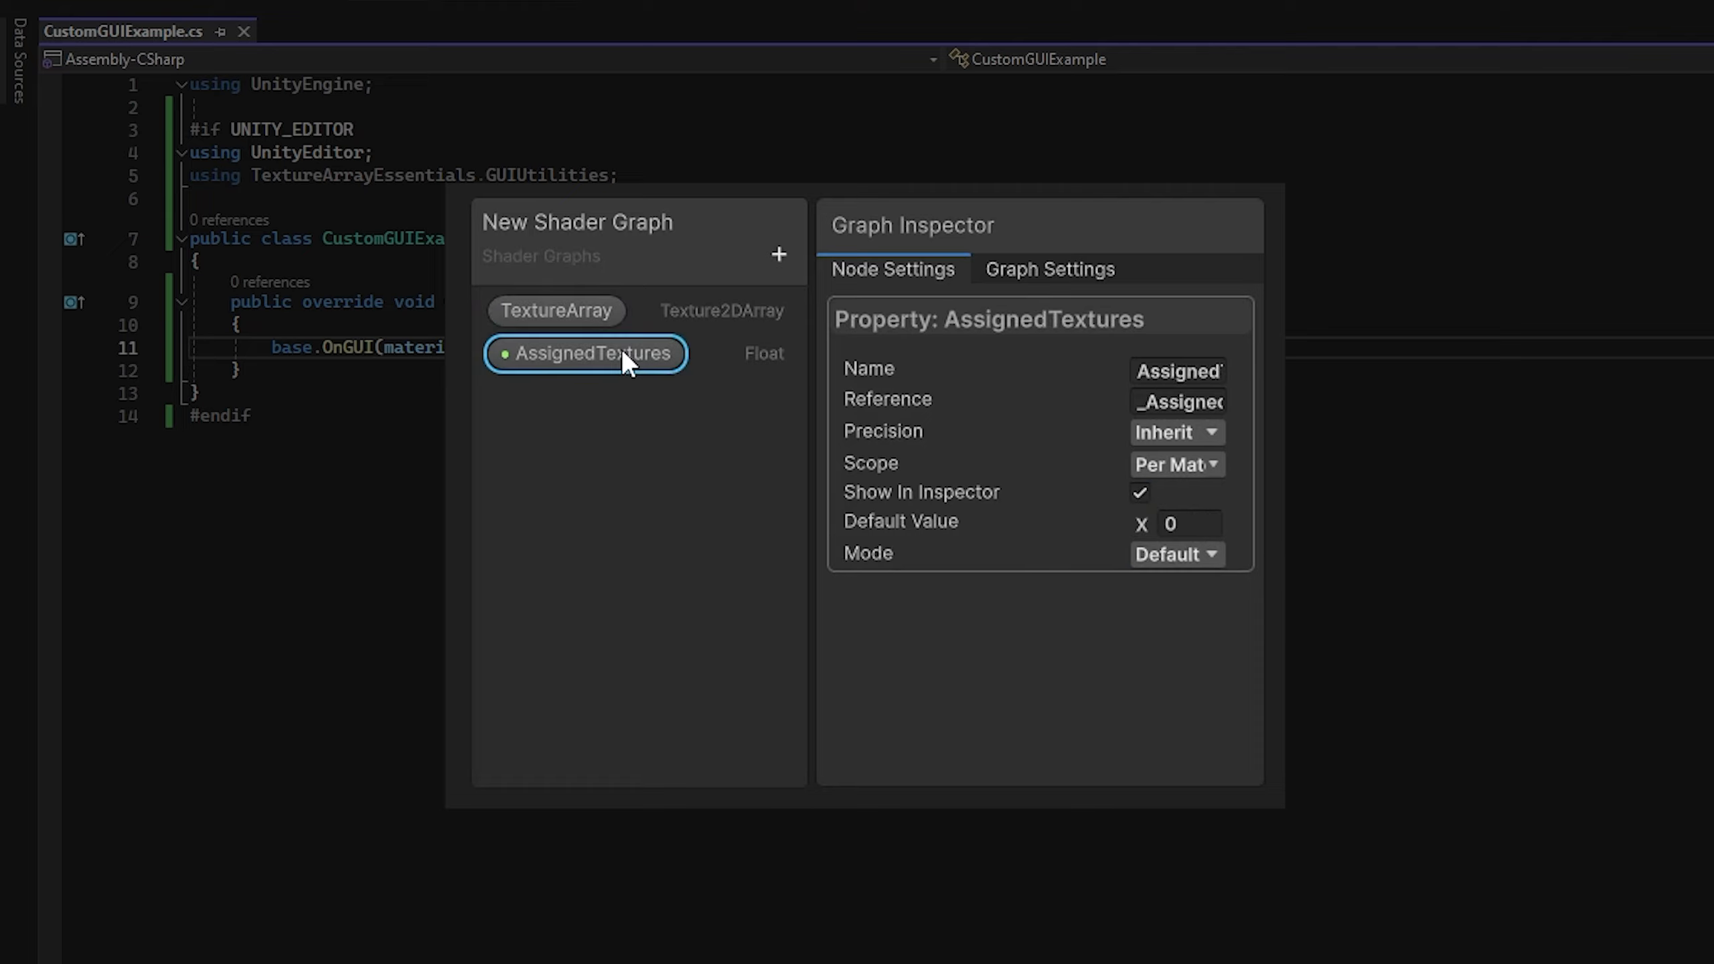
{"action": "left_click", "coordinate": [1137, 495]}
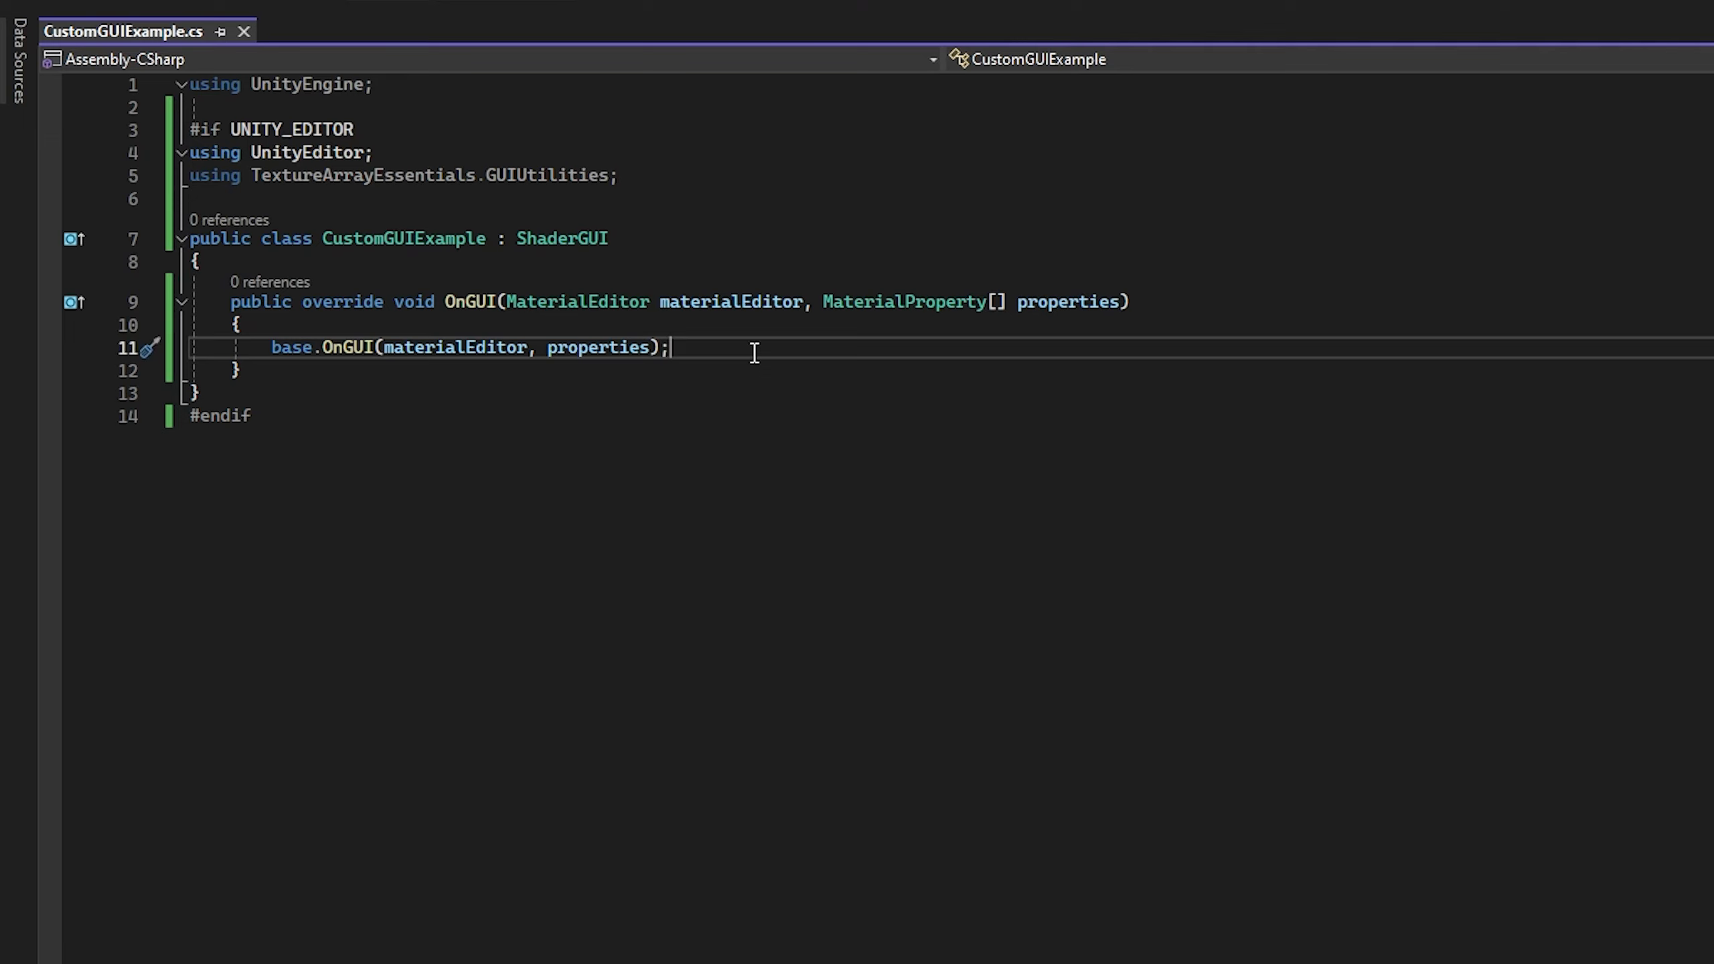
Step: Delete the base.OnGUI call and add an empty private void OnEnable(MaterialProperty[] properties) method above OnGUI
{"action": "left_click_drag", "start_coordinate": [754, 352], "coordinate": [274, 353]}
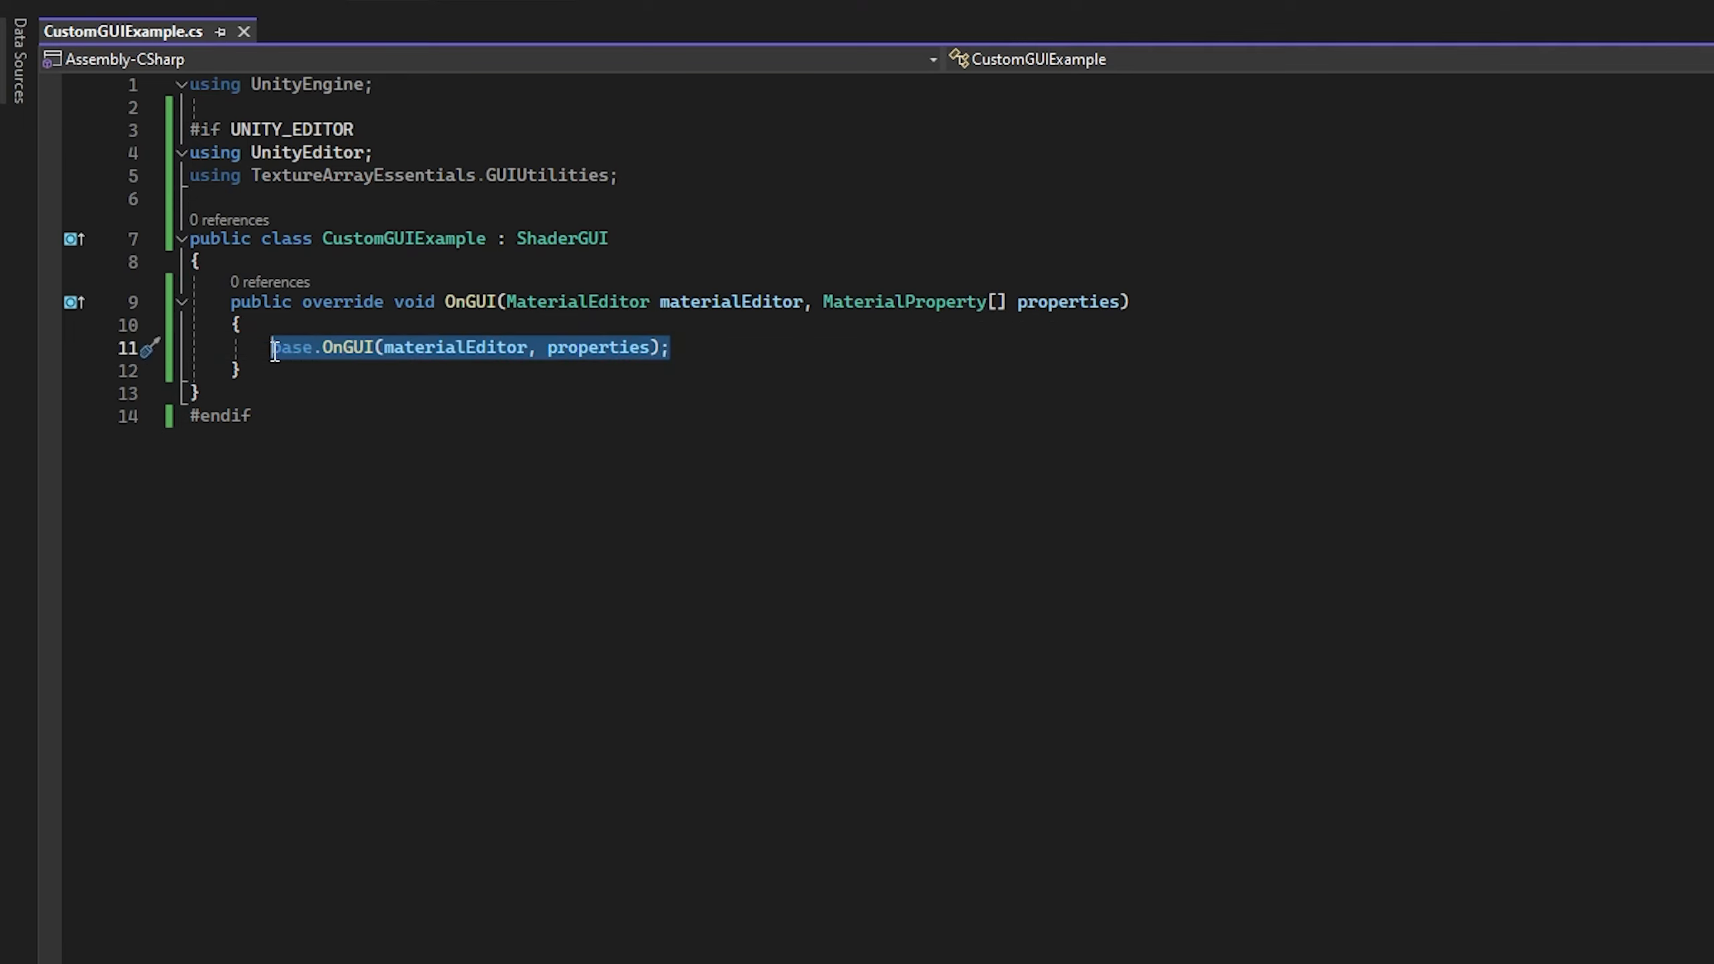
{"action": "key", "text": "Delete"}
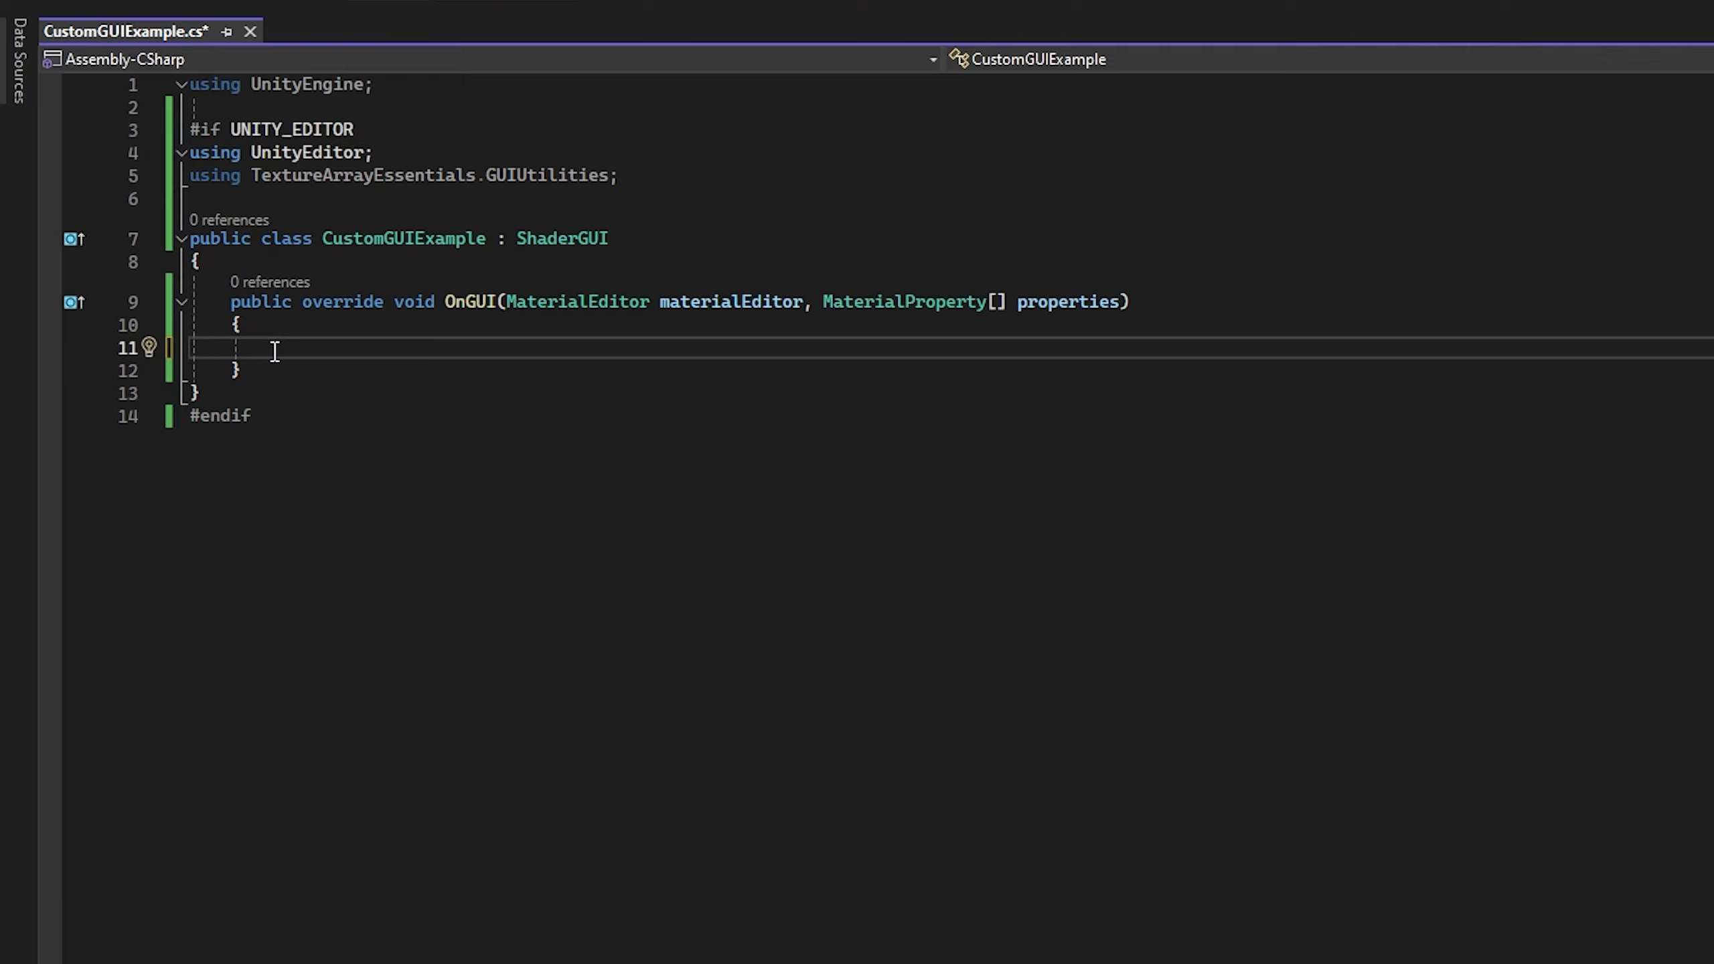
{"action": "left_click", "coordinate": [323, 263]}
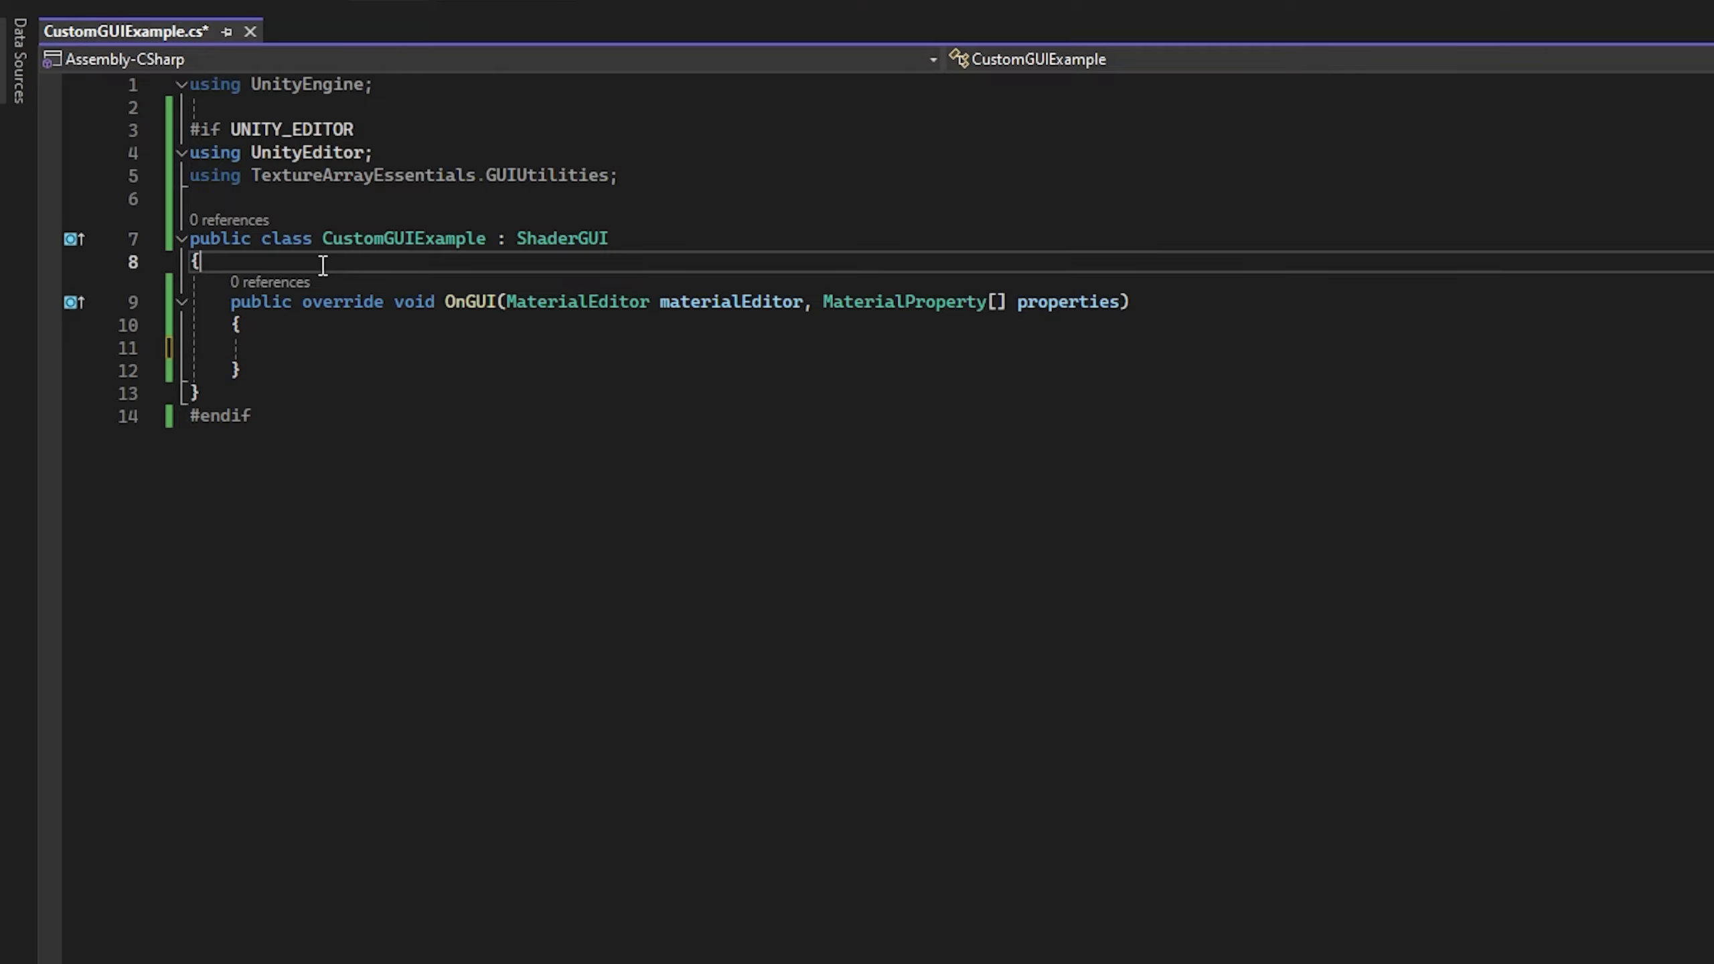
{"action": "key", "text": "Return"}
{"action": "type", "text": "private void OnE"}
{"action": "type", "text": "nable(MaterialProperty[] properti"}
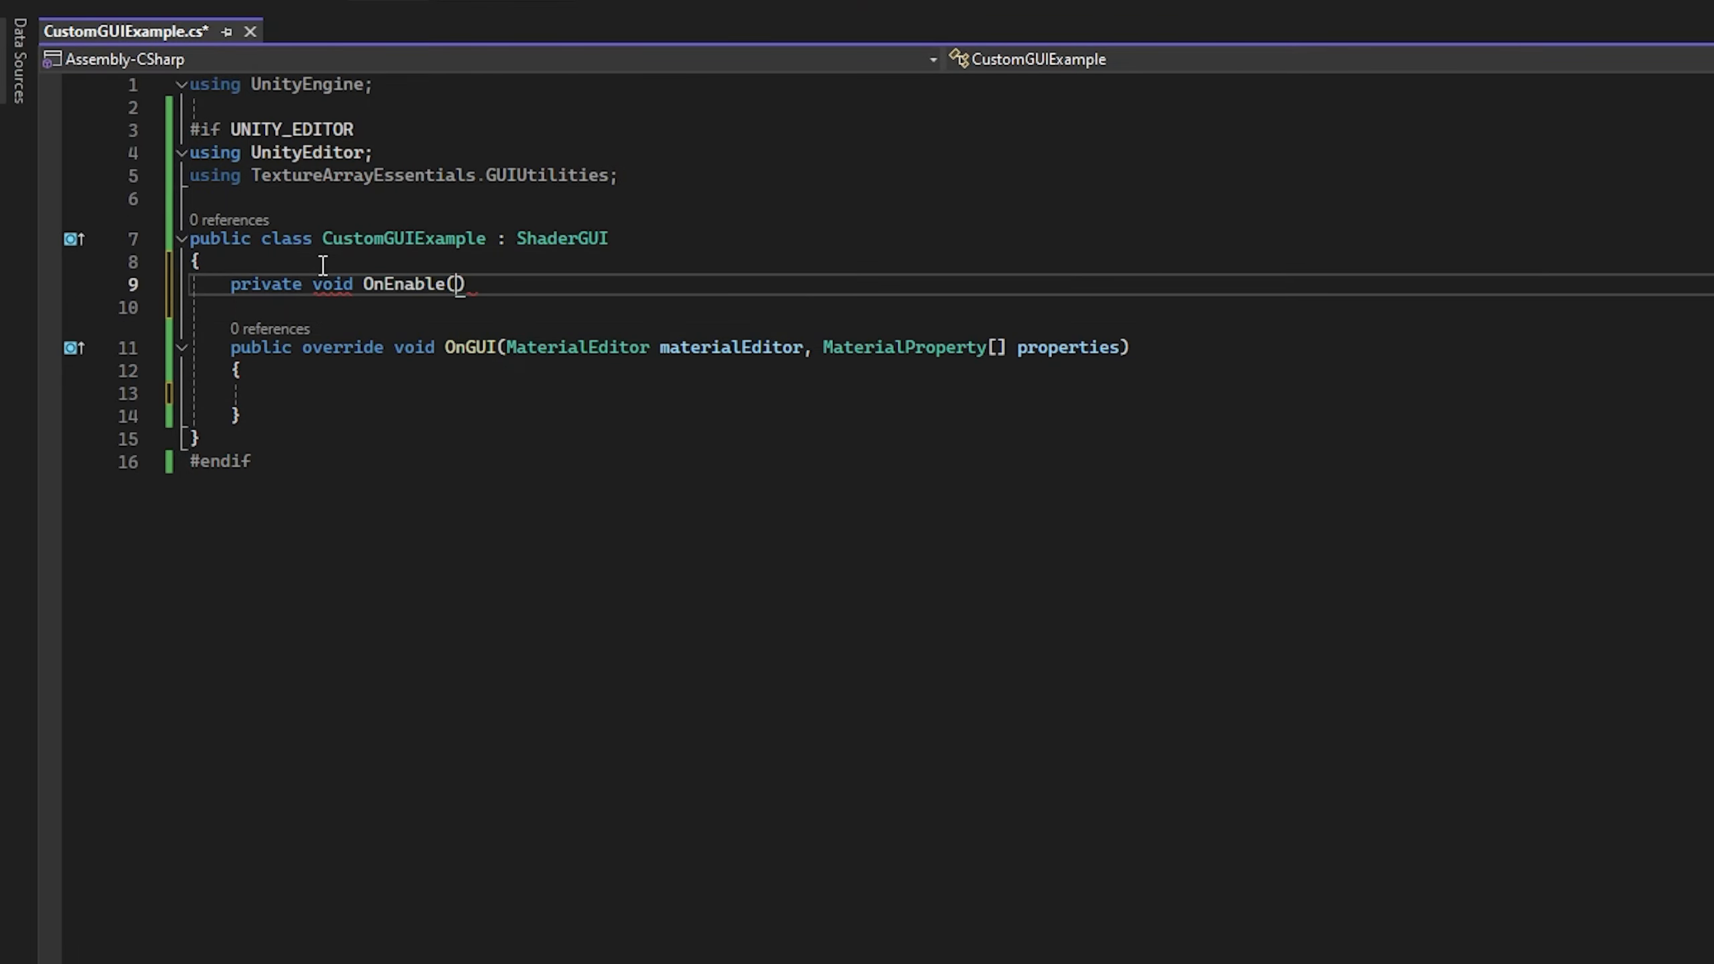
{"action": "type", "text": "es)"}
{"action": "key", "text": "Return"}
{"action": "type", "text": "{"}
Step: Declare a private bool field _firstCall initialised to true at the start of the class
{"action": "key", "text": "Return"}
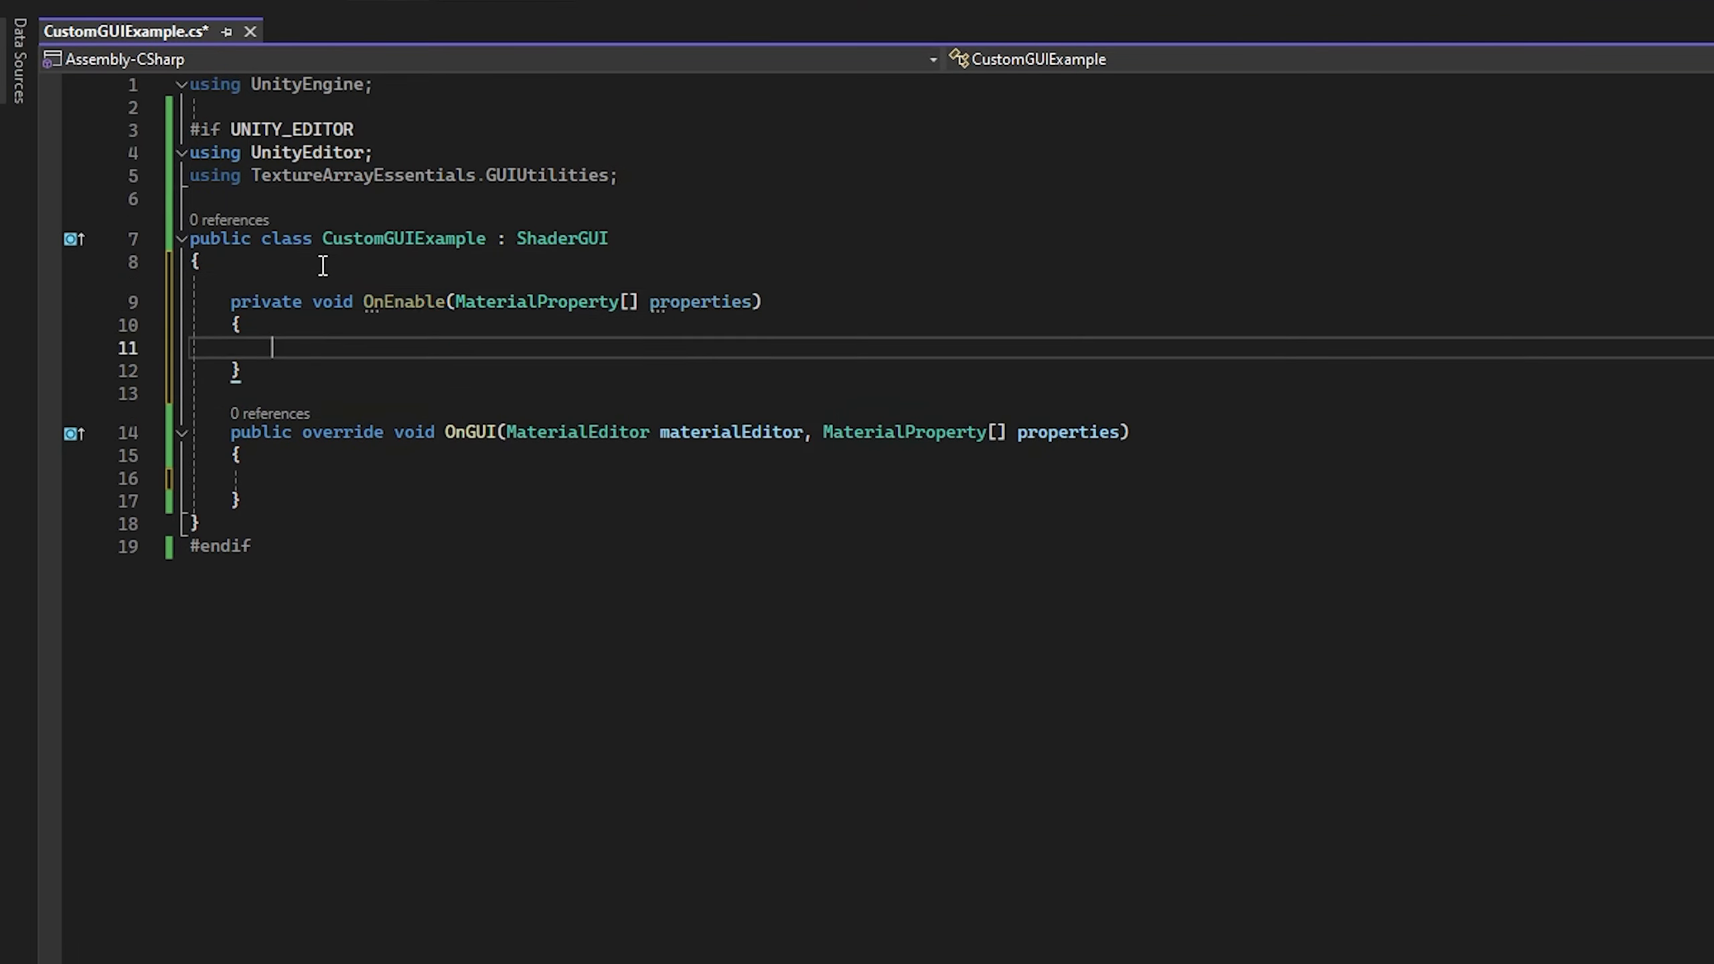
{"action": "left_click", "coordinate": [322, 265]}
{"action": "key", "text": "Return"}
{"action": "key", "text": "Return"}
{"action": "key", "text": "Up"}
{"action": "type", "text": "private bool _firstCall = true;"}
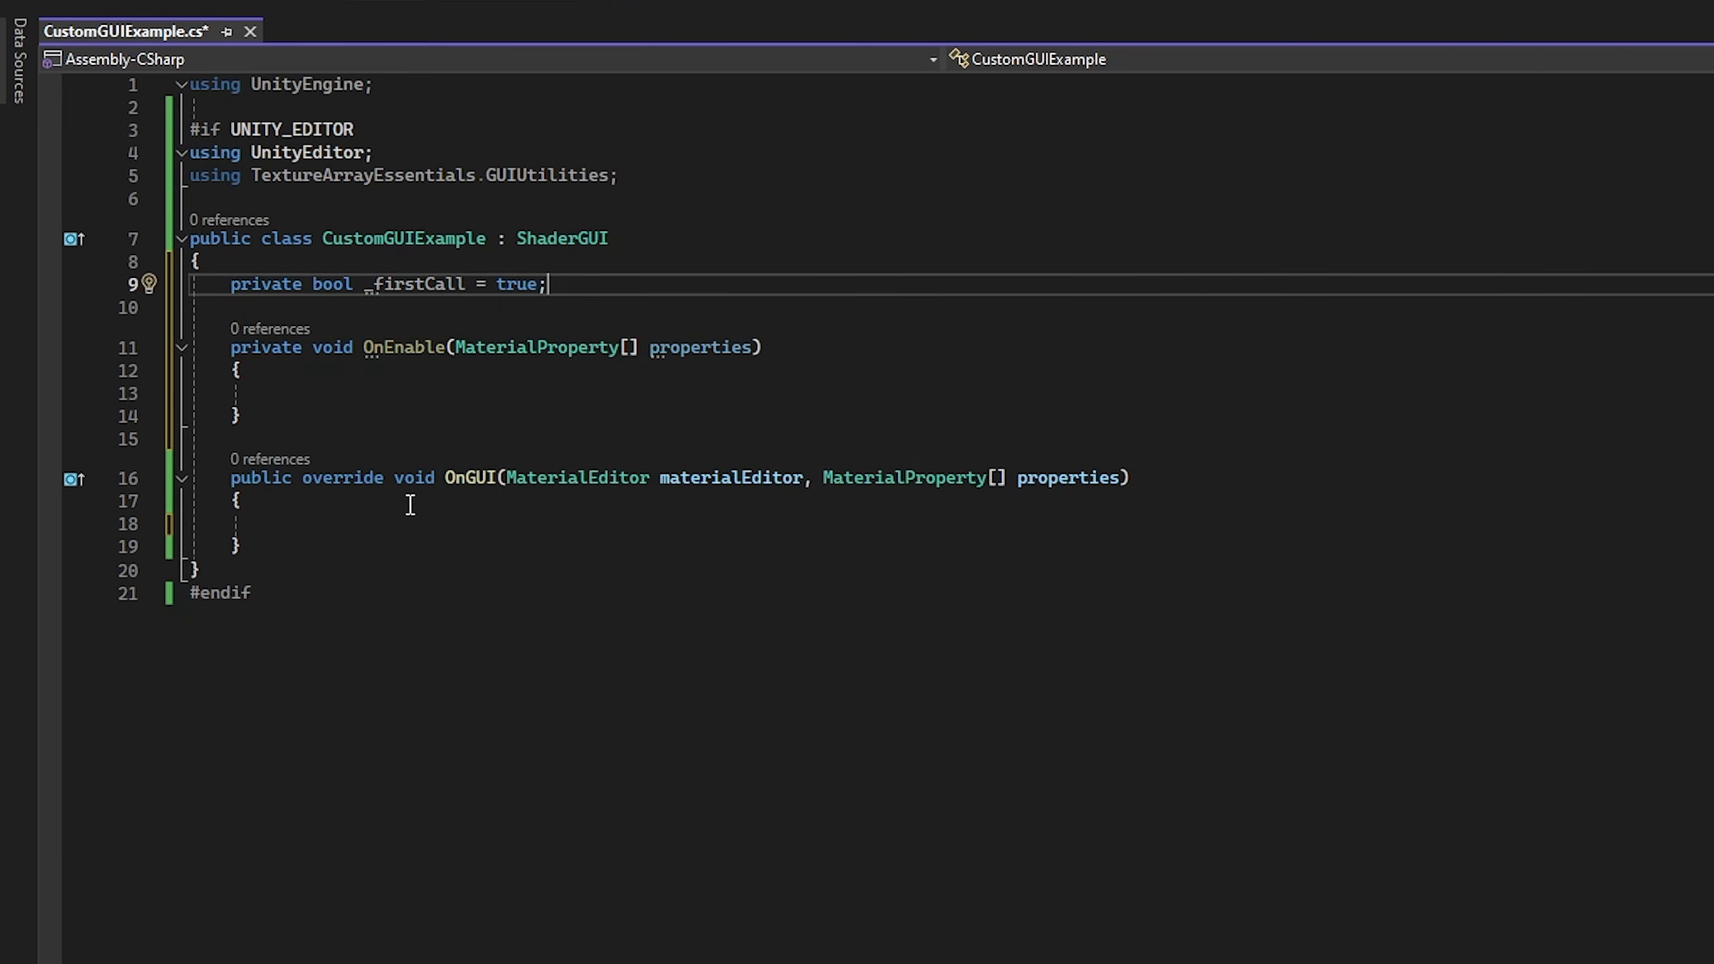
Step: In OnGUI, add an "On Enable" comment and an if (_firstCall) block that sets _firstCall to false and calls OnEnable(properties), and save the script
{"action": "left_click", "coordinate": [435, 534]}
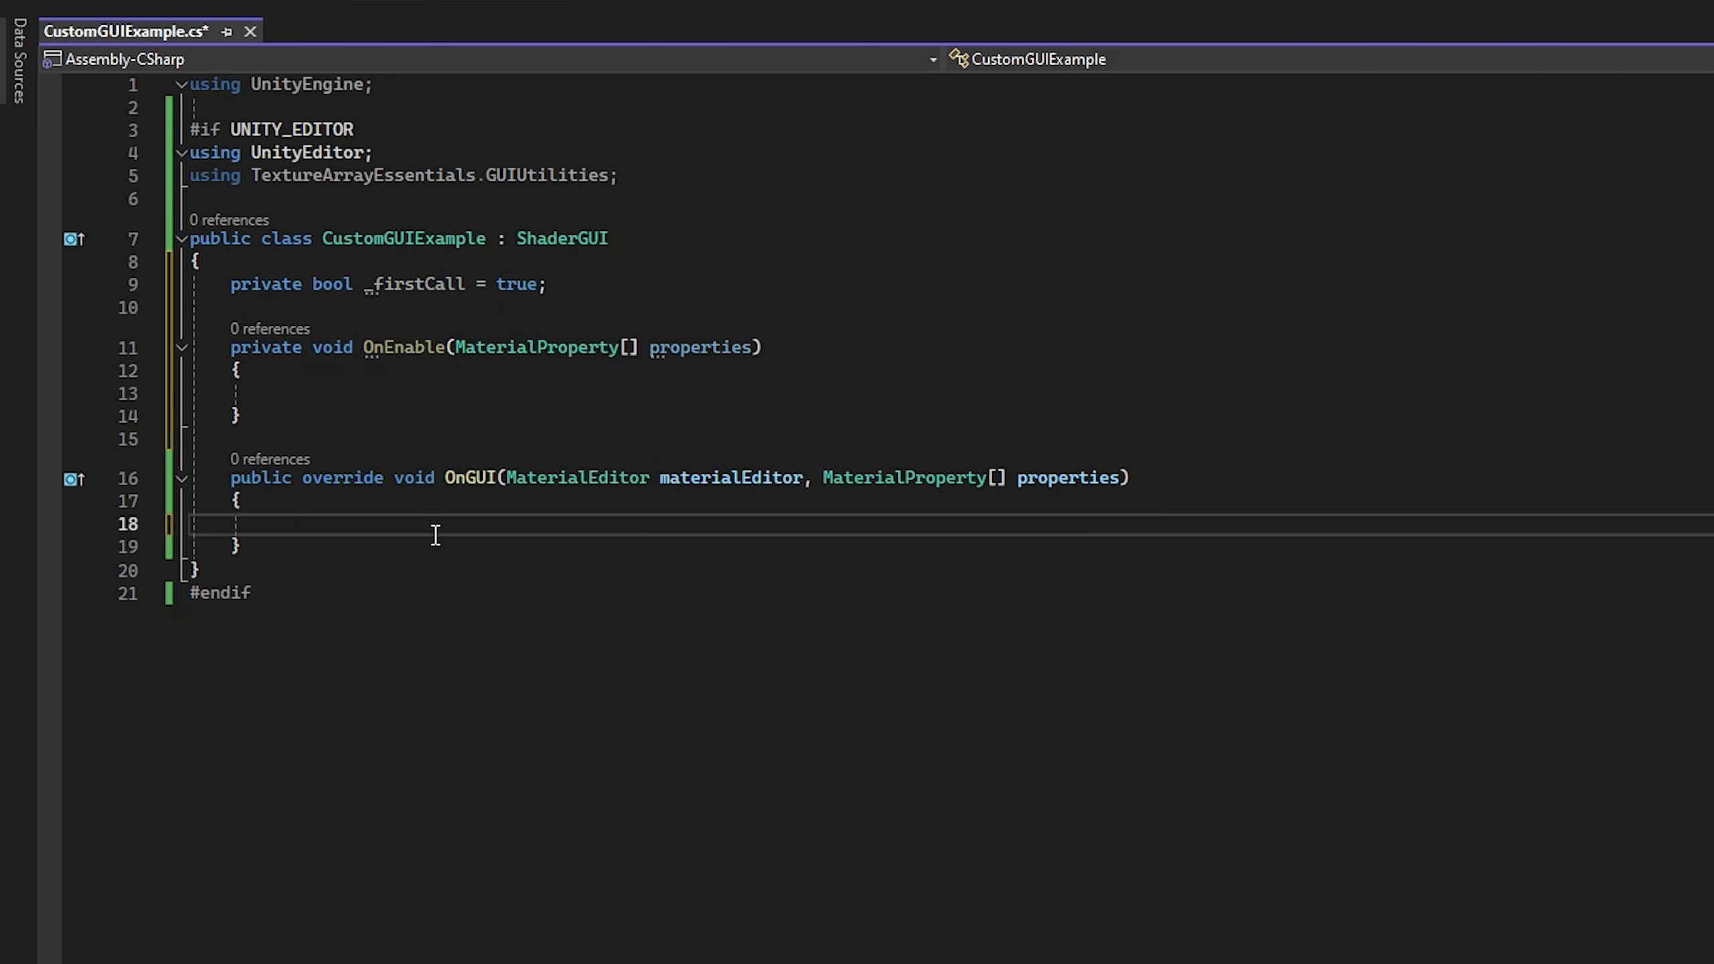
{"action": "type", "text": "// On Enable"}
{"action": "key", "text": "Return"}
{"action": "type", "text": "if (_firstCall)"}
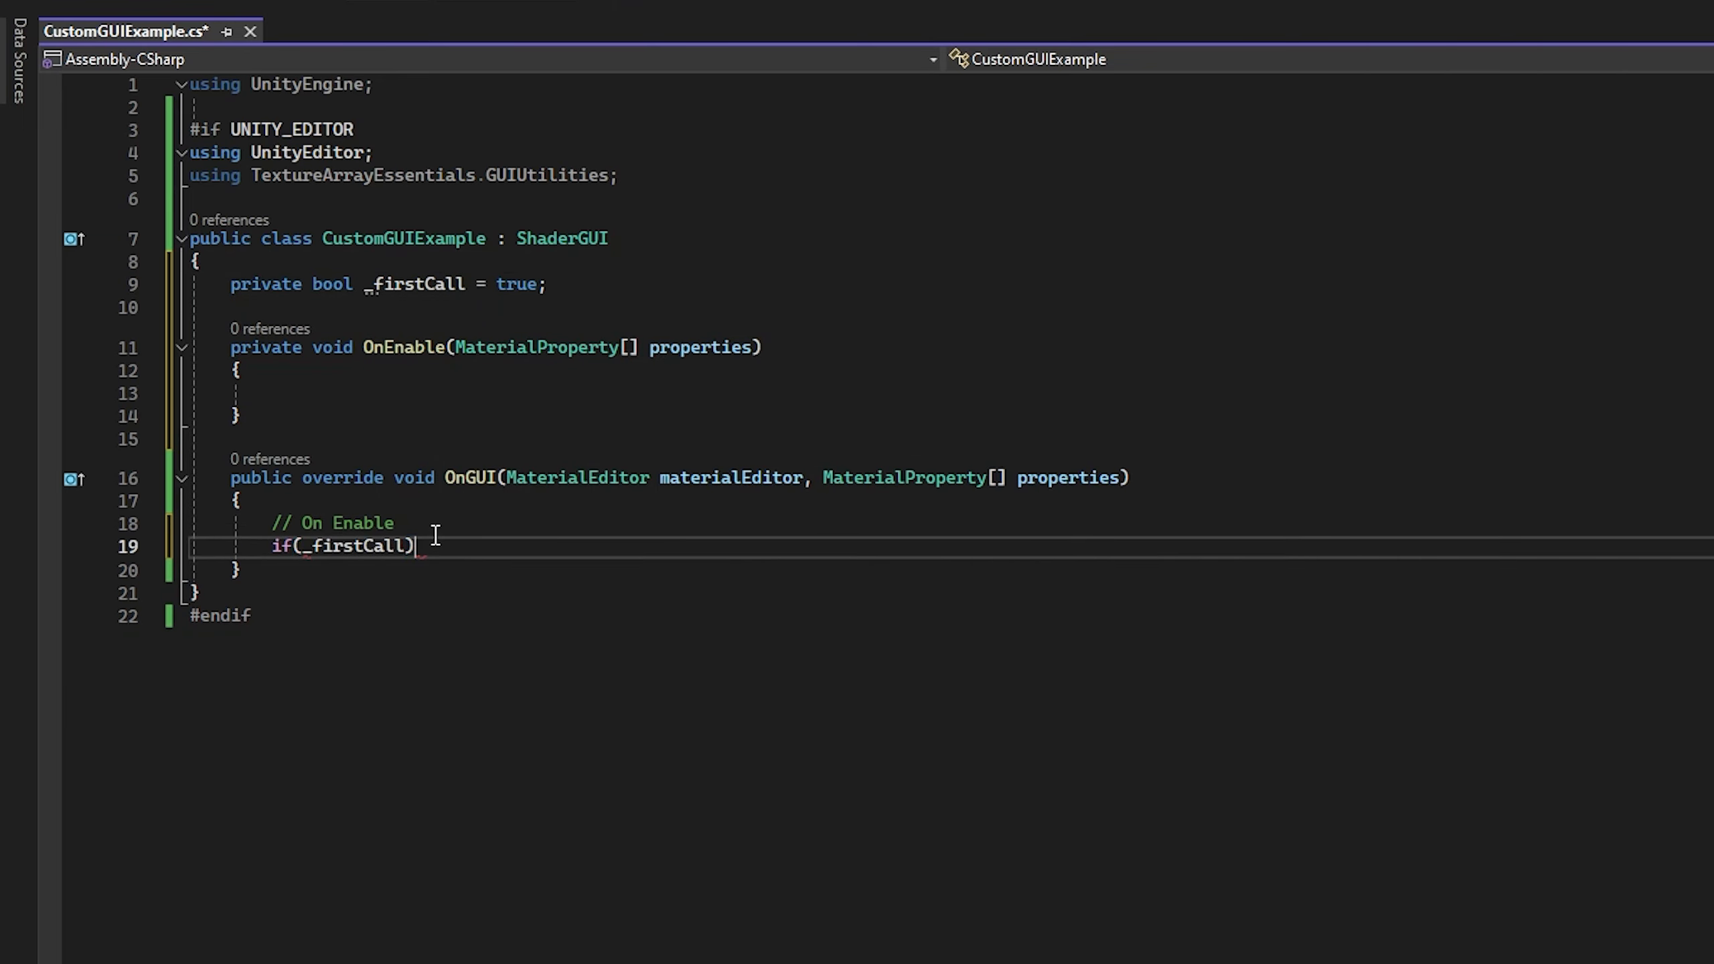
{"action": "type", "text": " {"}
{"action": "key", "text": "Return"}
{"action": "type", "text": "_firstCall = false;"}
{"action": "key", "text": "Return"}
{"action": "type", "text": "O"}
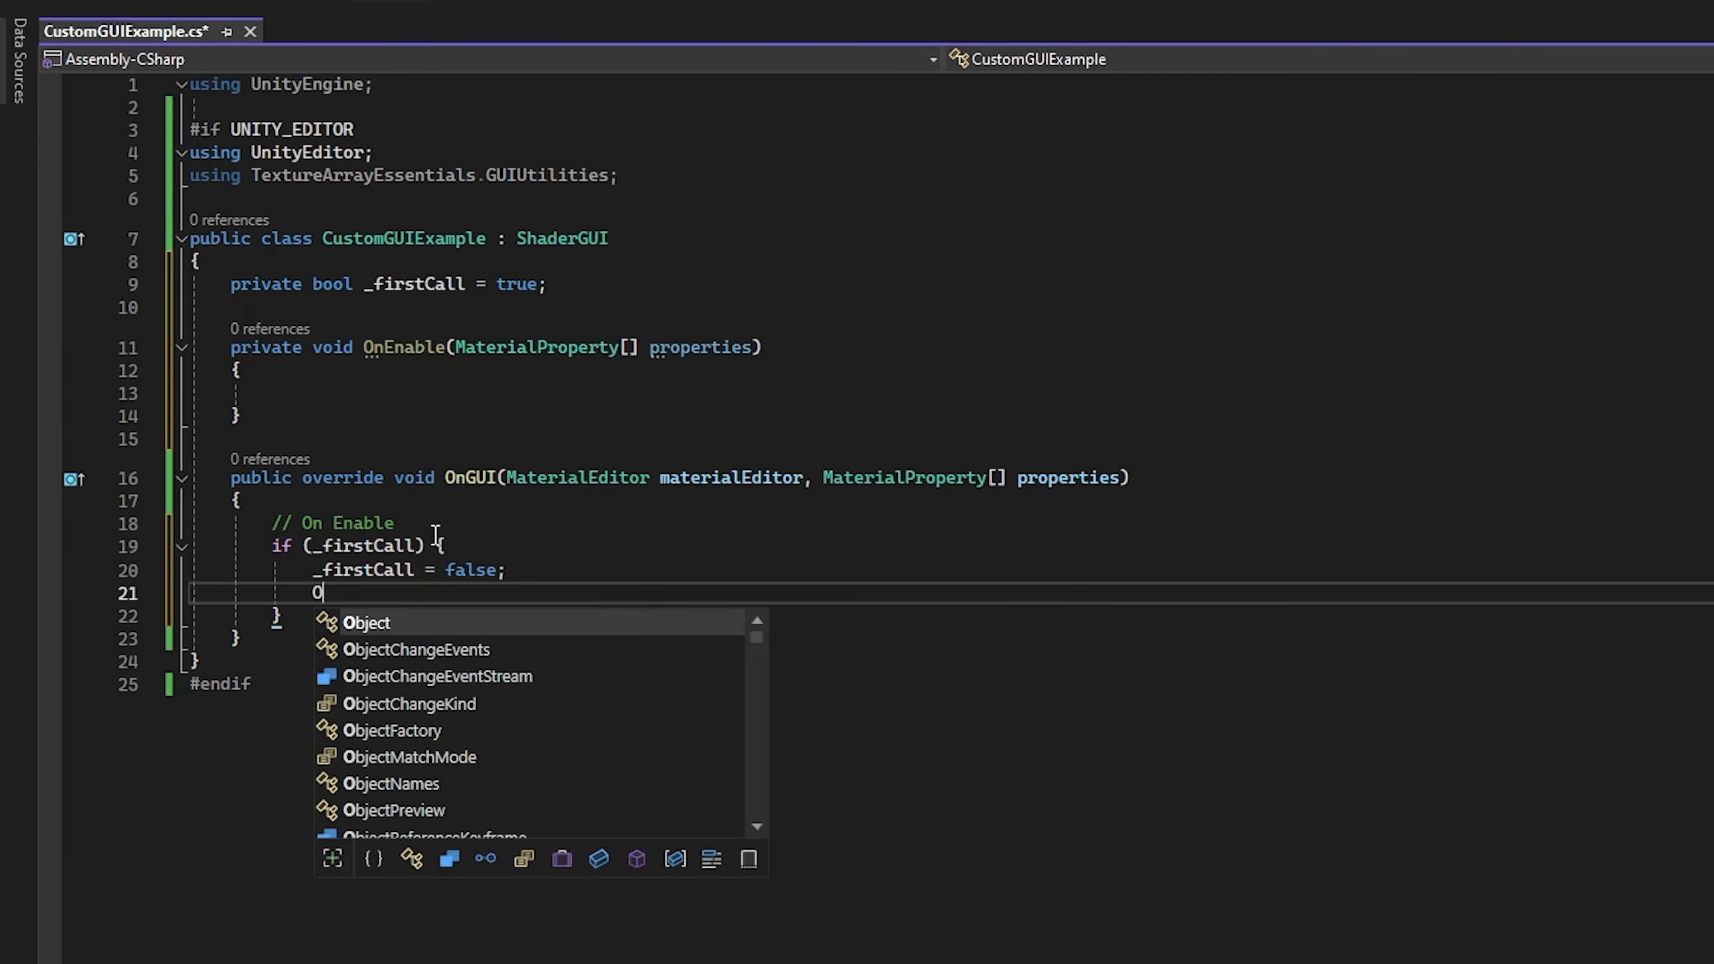
{"action": "type", "text": "nEnable(properties);"}
{"action": "key", "text": "ctrl+s"}
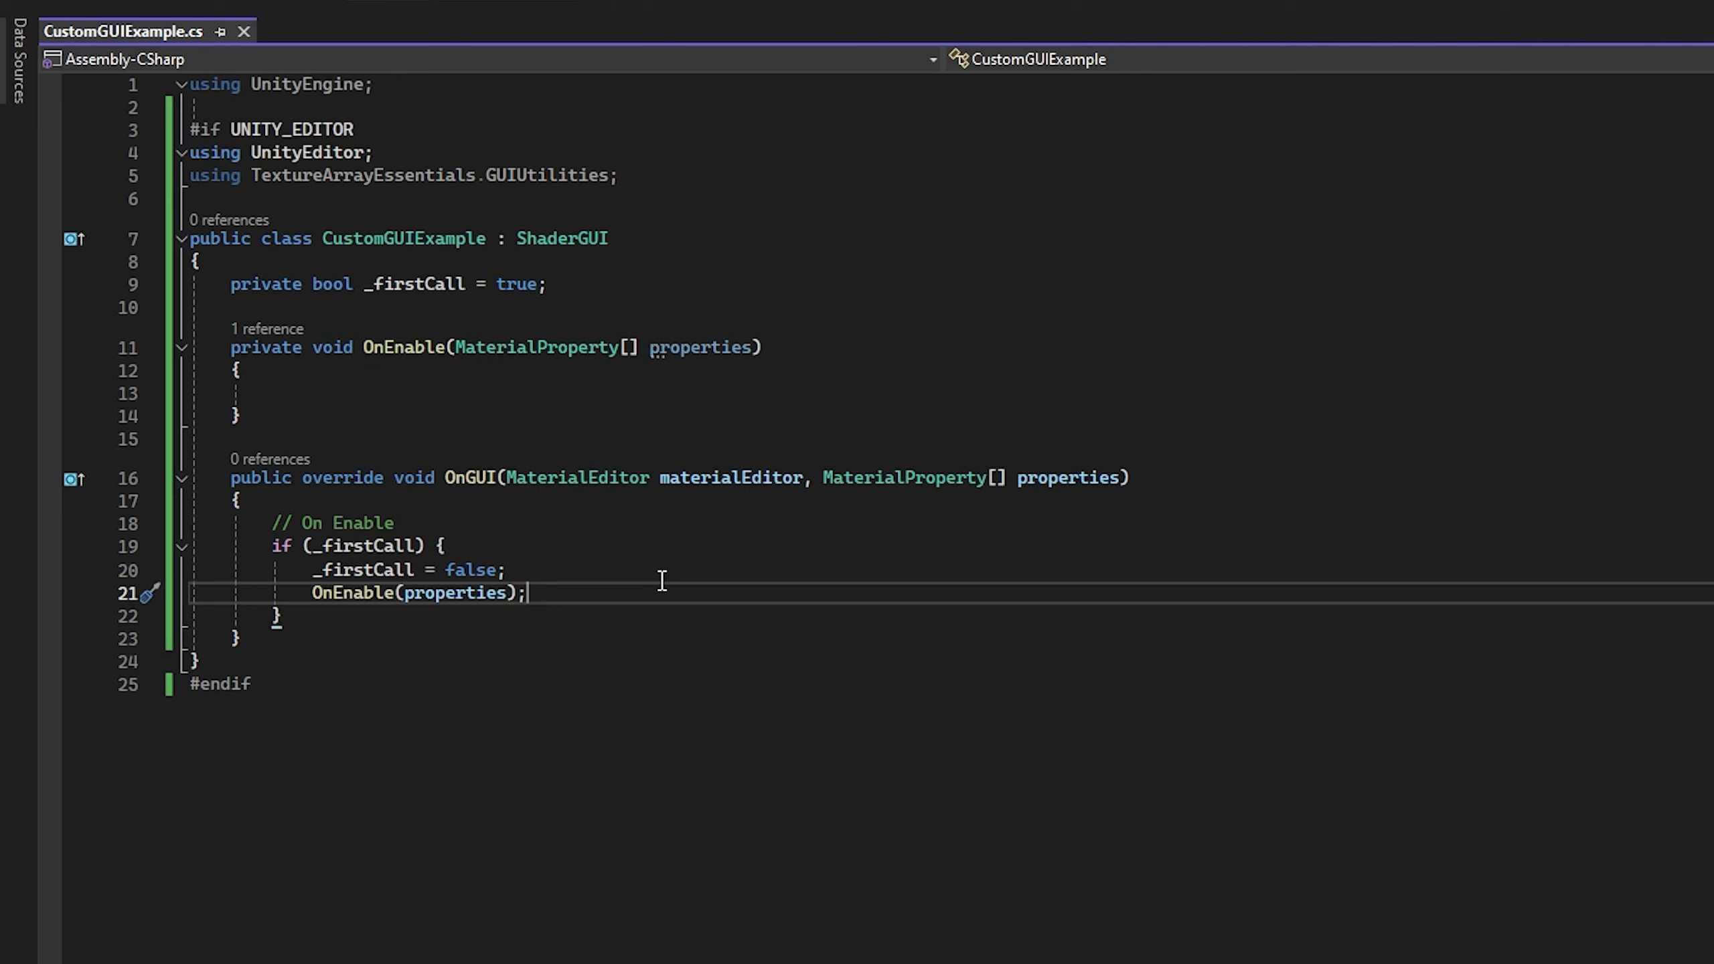
Step: Declare a private TextureArrayGUIDrawer field named _arrayDrawer above the _firstCall field
{"action": "left_click", "coordinate": [536, 262]}
{"action": "key", "text": "Return"}
{"action": "key", "text": "Return"}
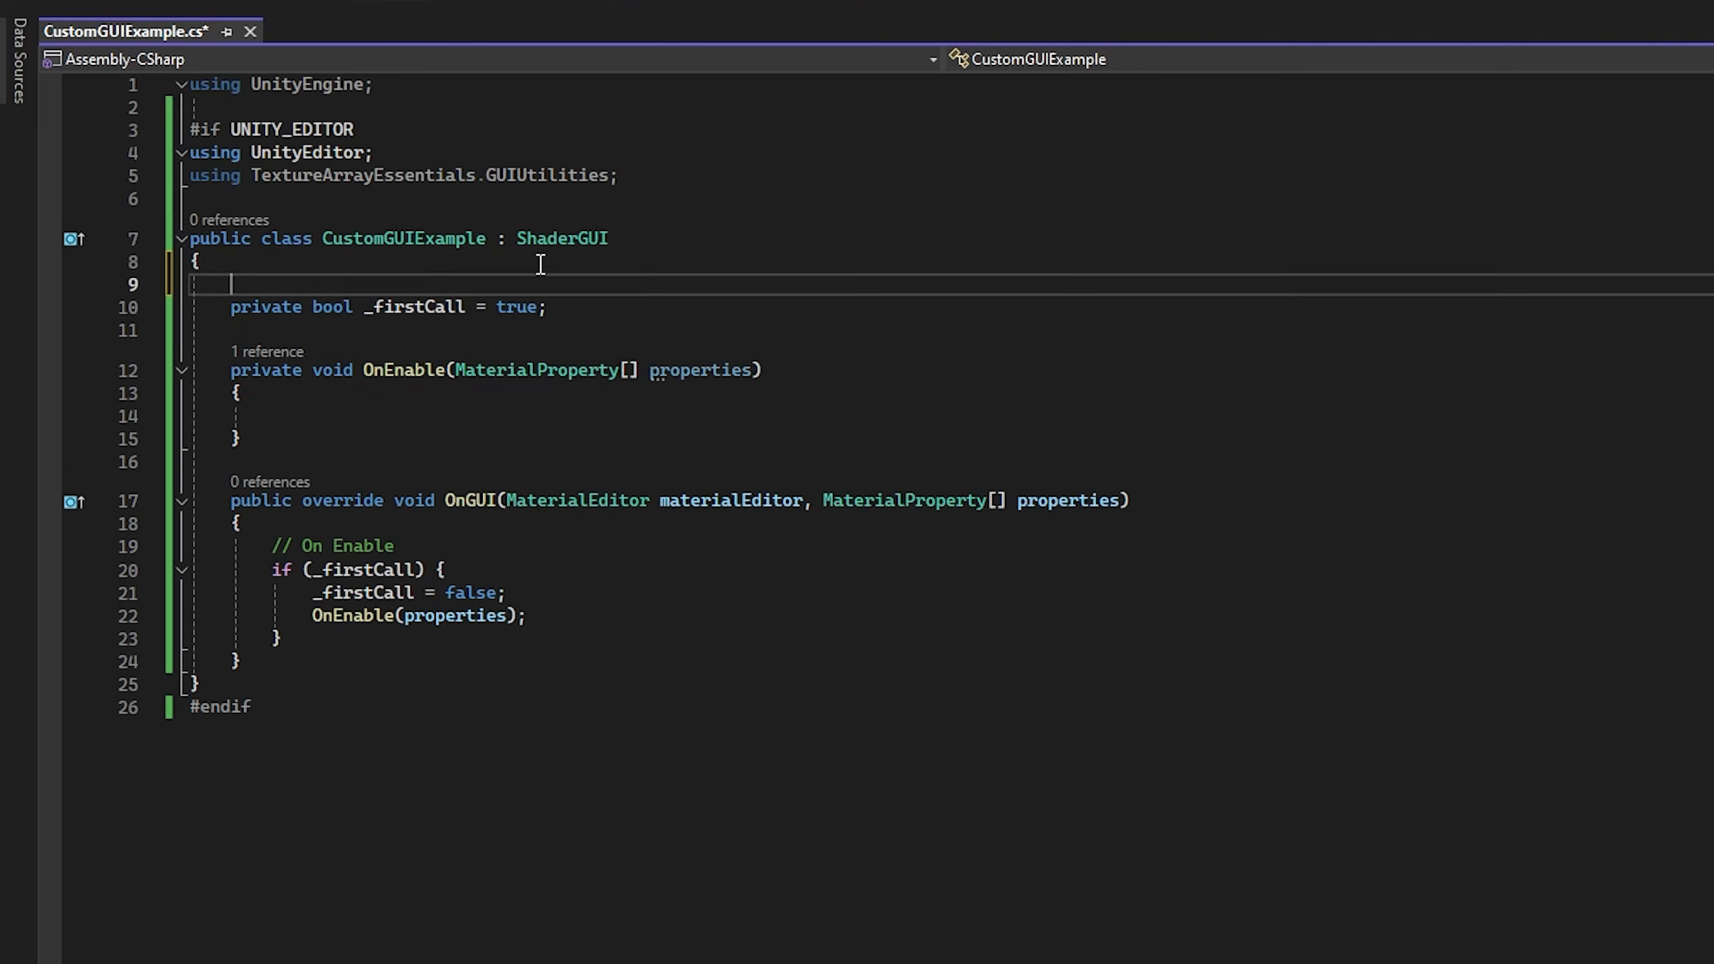
{"action": "key", "text": "Up"}
{"action": "type", "text": "private T"}
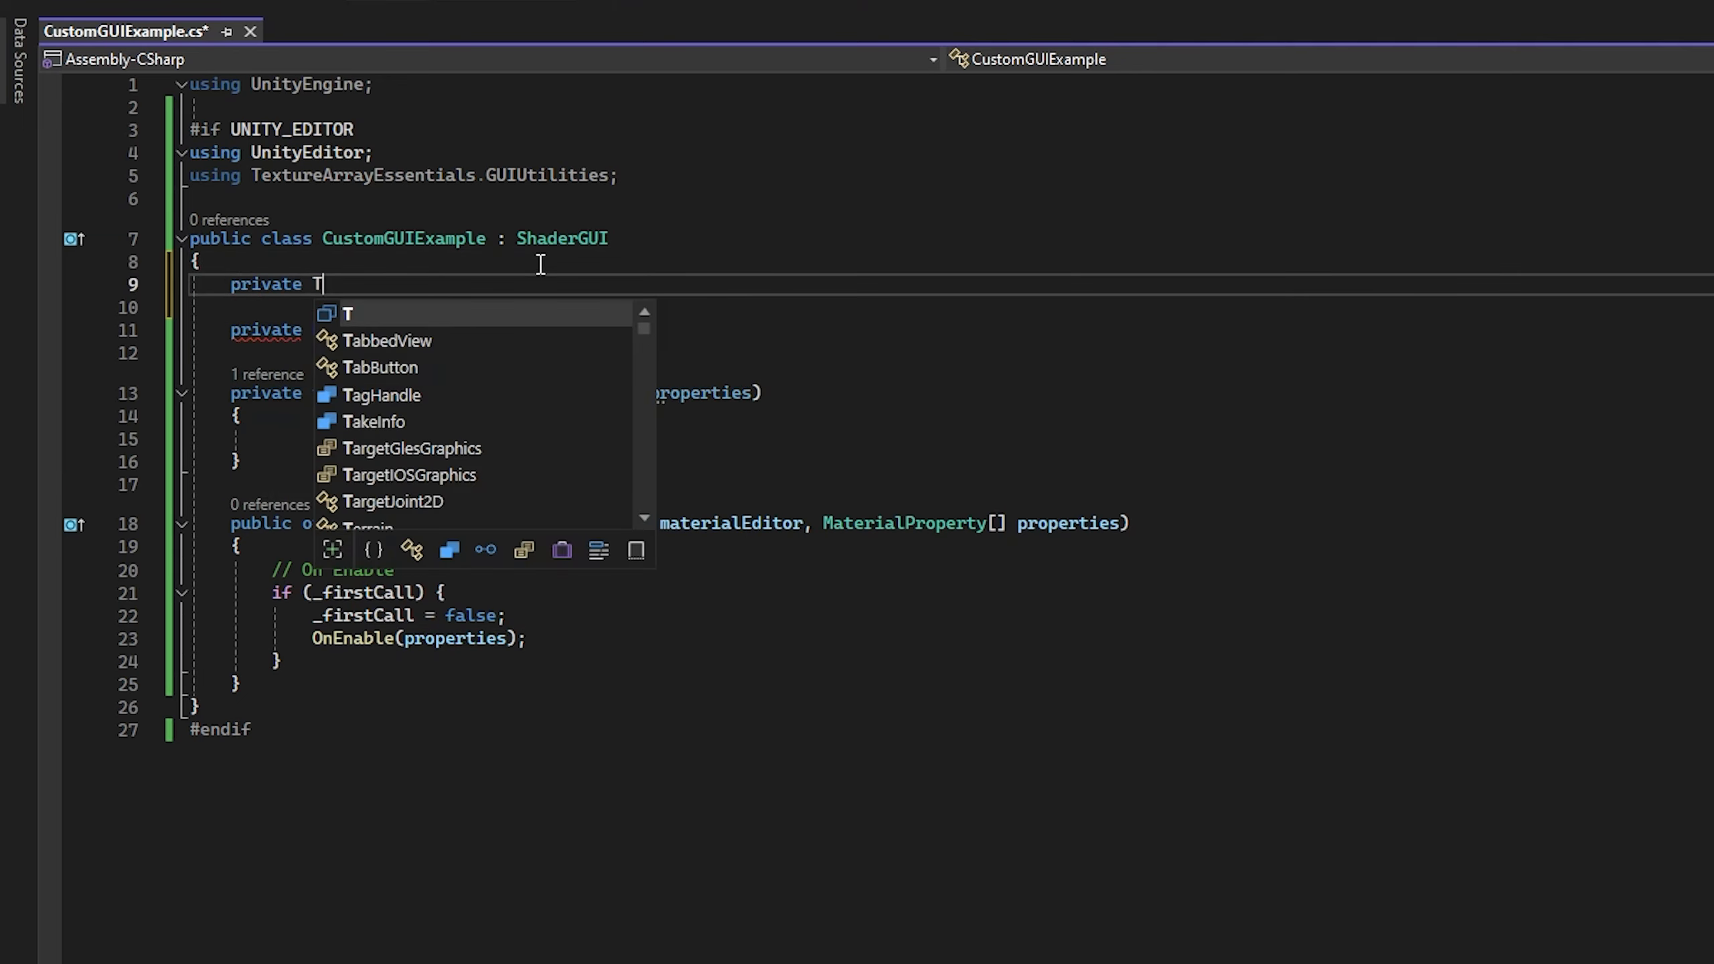
{"action": "type", "text": "extureArrayG"}
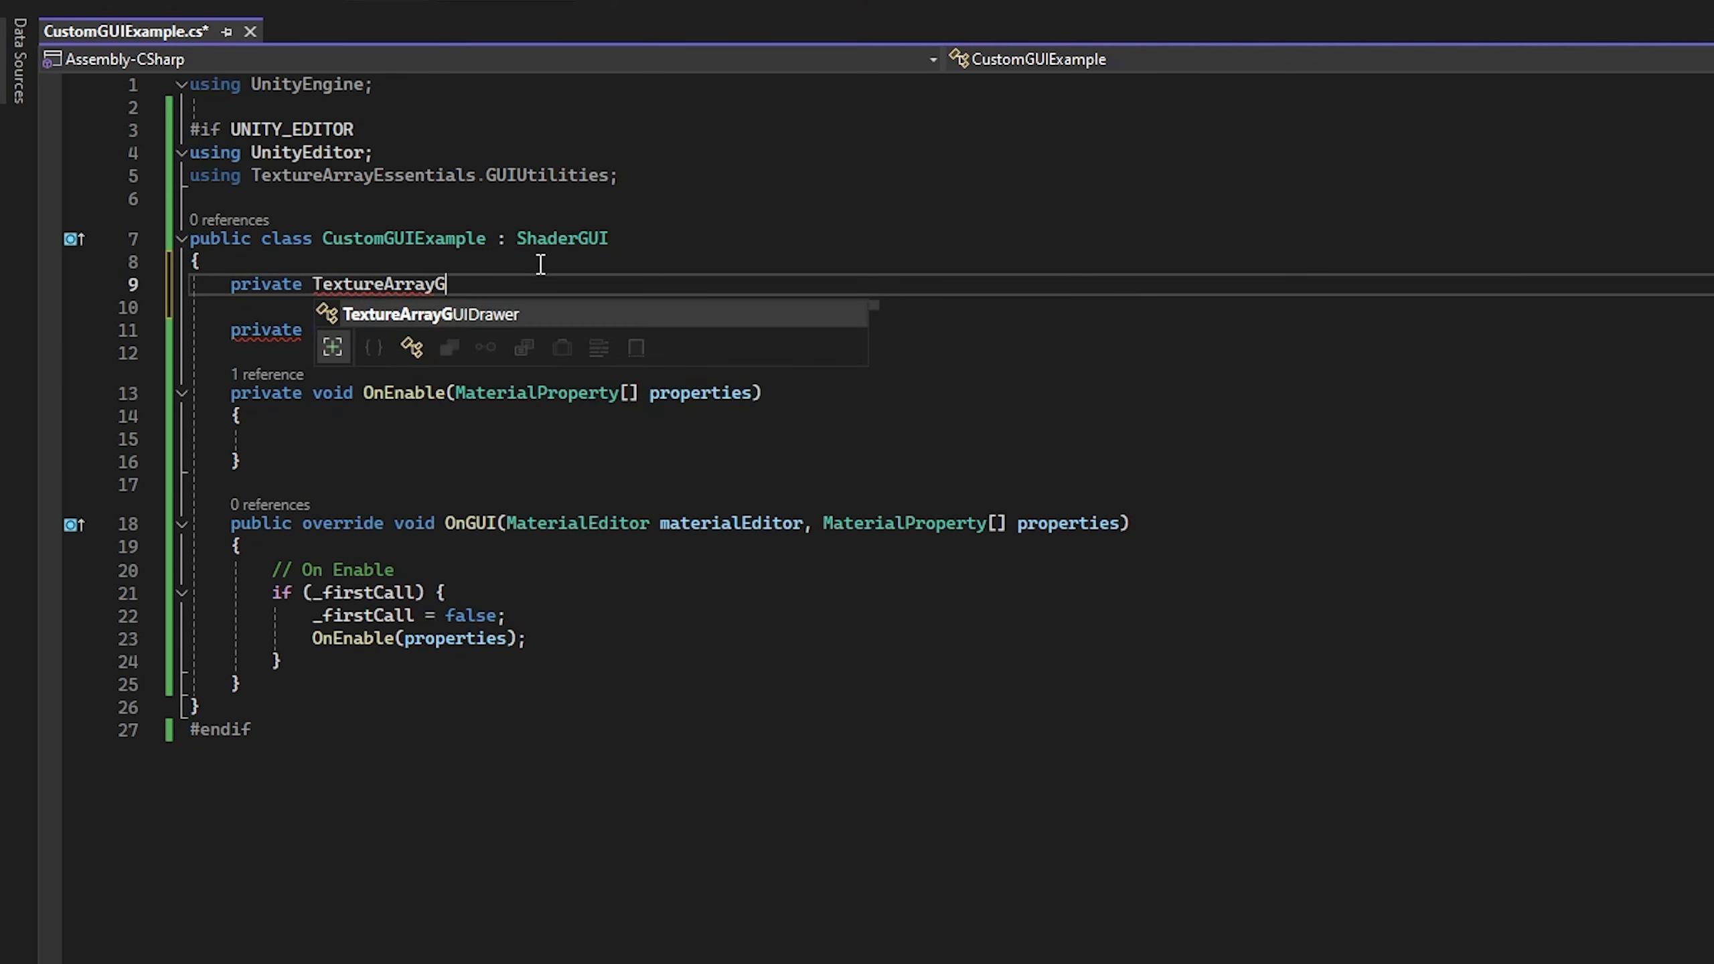
{"action": "type", "text": "UIDrawer _arrayDrawer;"}
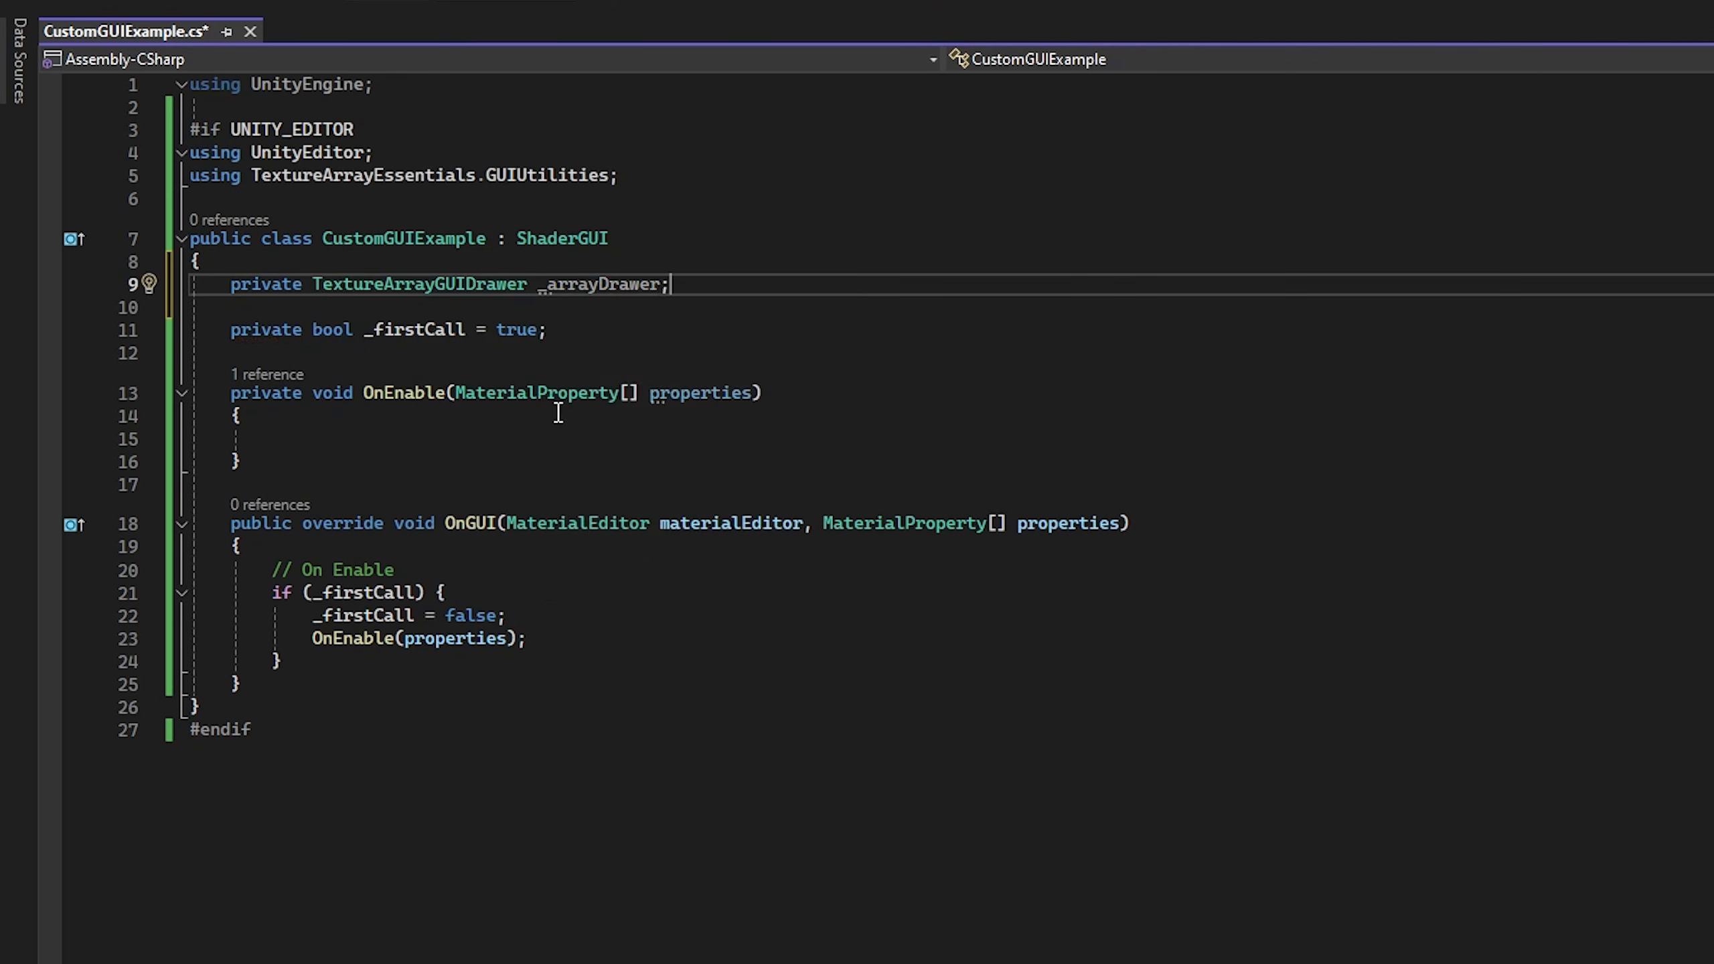
Step: In OnEnable, assign _arrayDrawer a new TextureArrayGUIDrawer() with empty arguments
{"action": "left_click", "coordinate": [574, 439]}
{"action": "type", "text": "_arrayDrawer D"}
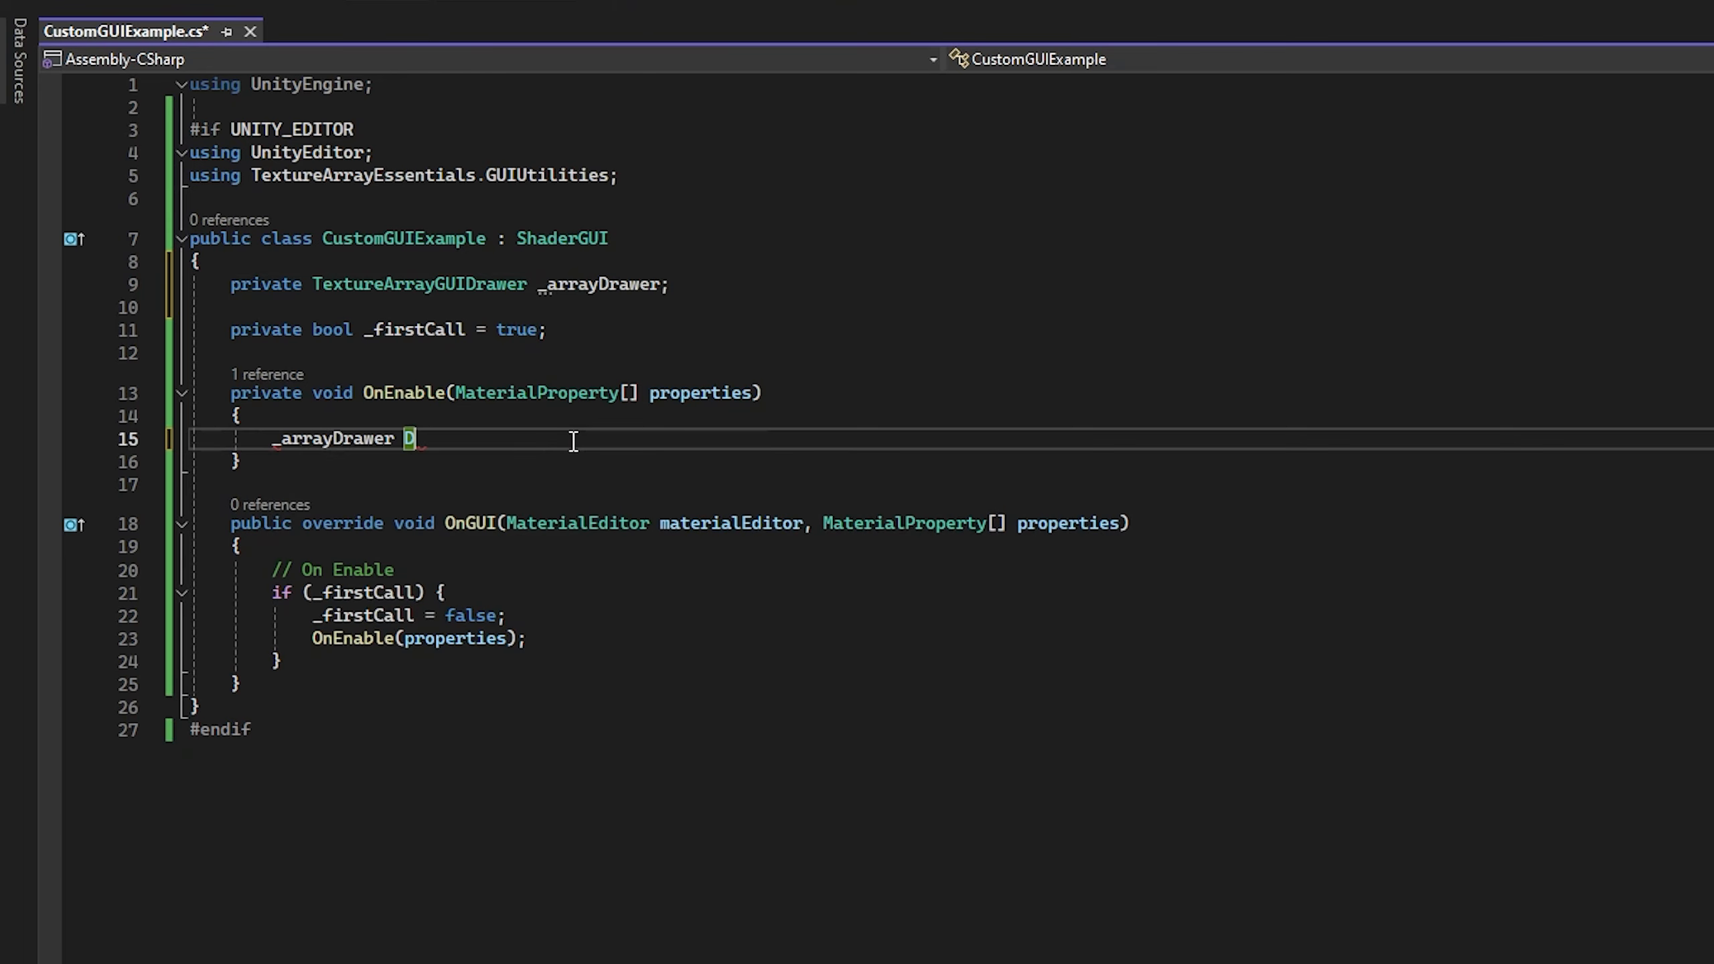
{"action": "key", "text": "BackSpace"}
{"action": "type", "text": "= new TextureArrayGUIDrawer("}
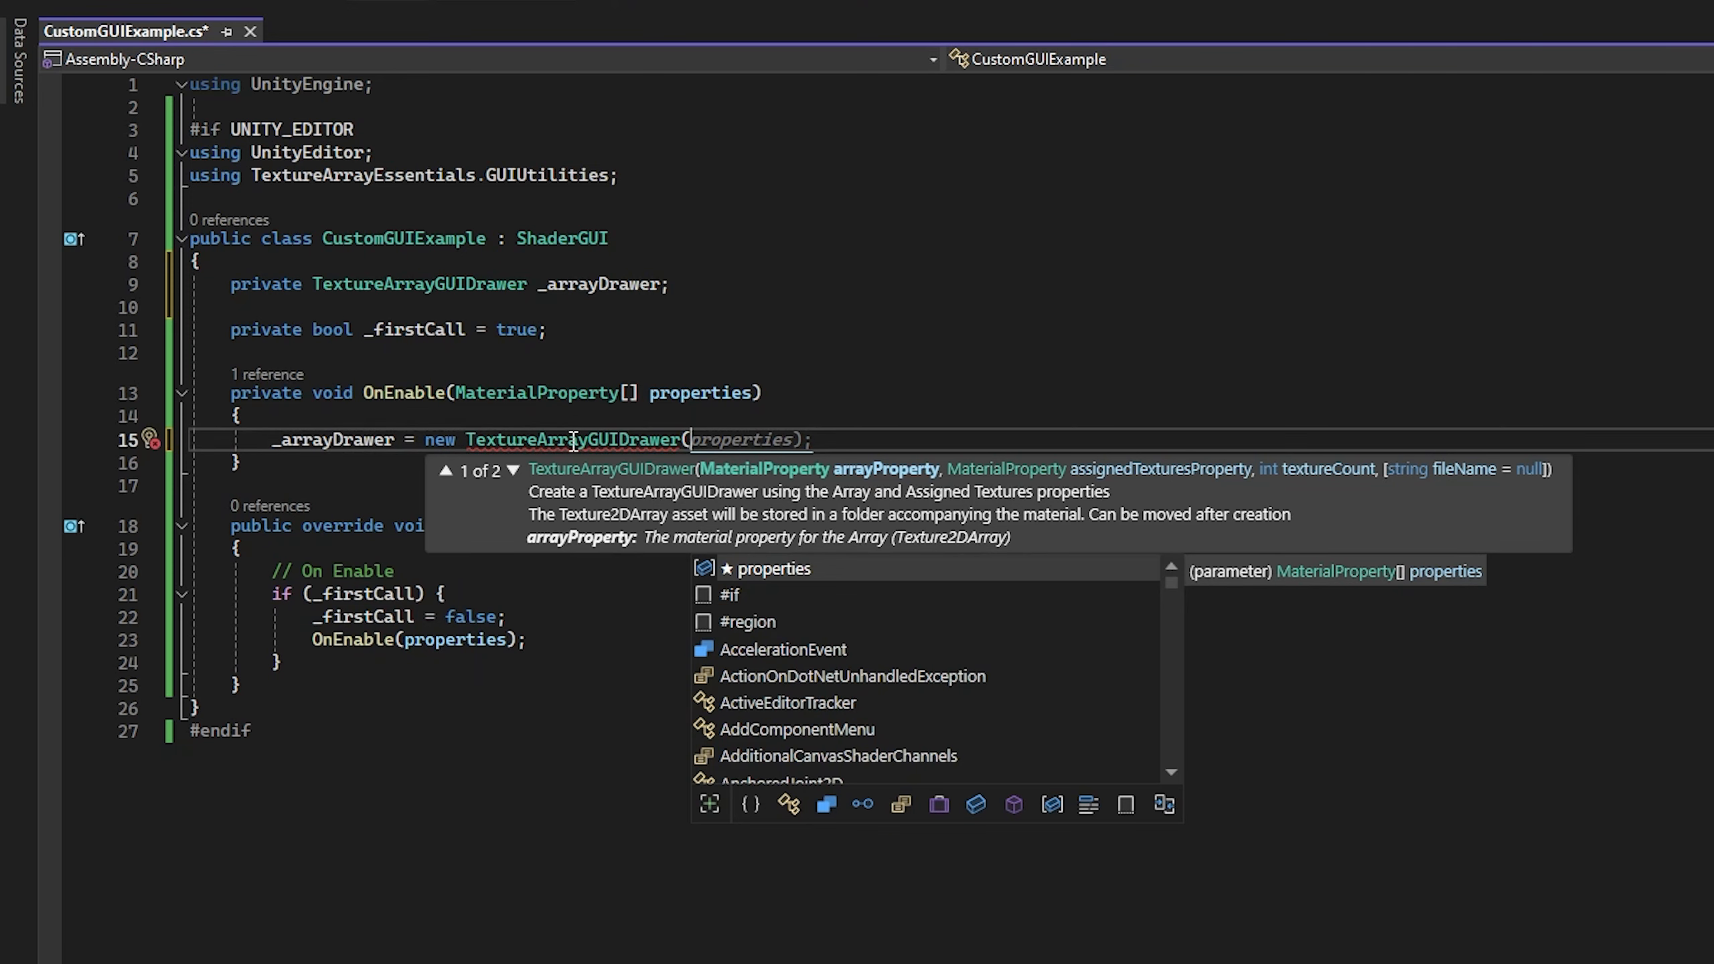
{"action": "type", "text": ")'"}
{"action": "type", "text": ";"}
Step: Above the _arrayDrawer assignment, declare MaterialProperty arrayProperty and assign it a FindProperty() call with empty arguments
{"action": "key", "text": "ctrl+Return"}
{"action": "key", "text": "ctrl+Return"}
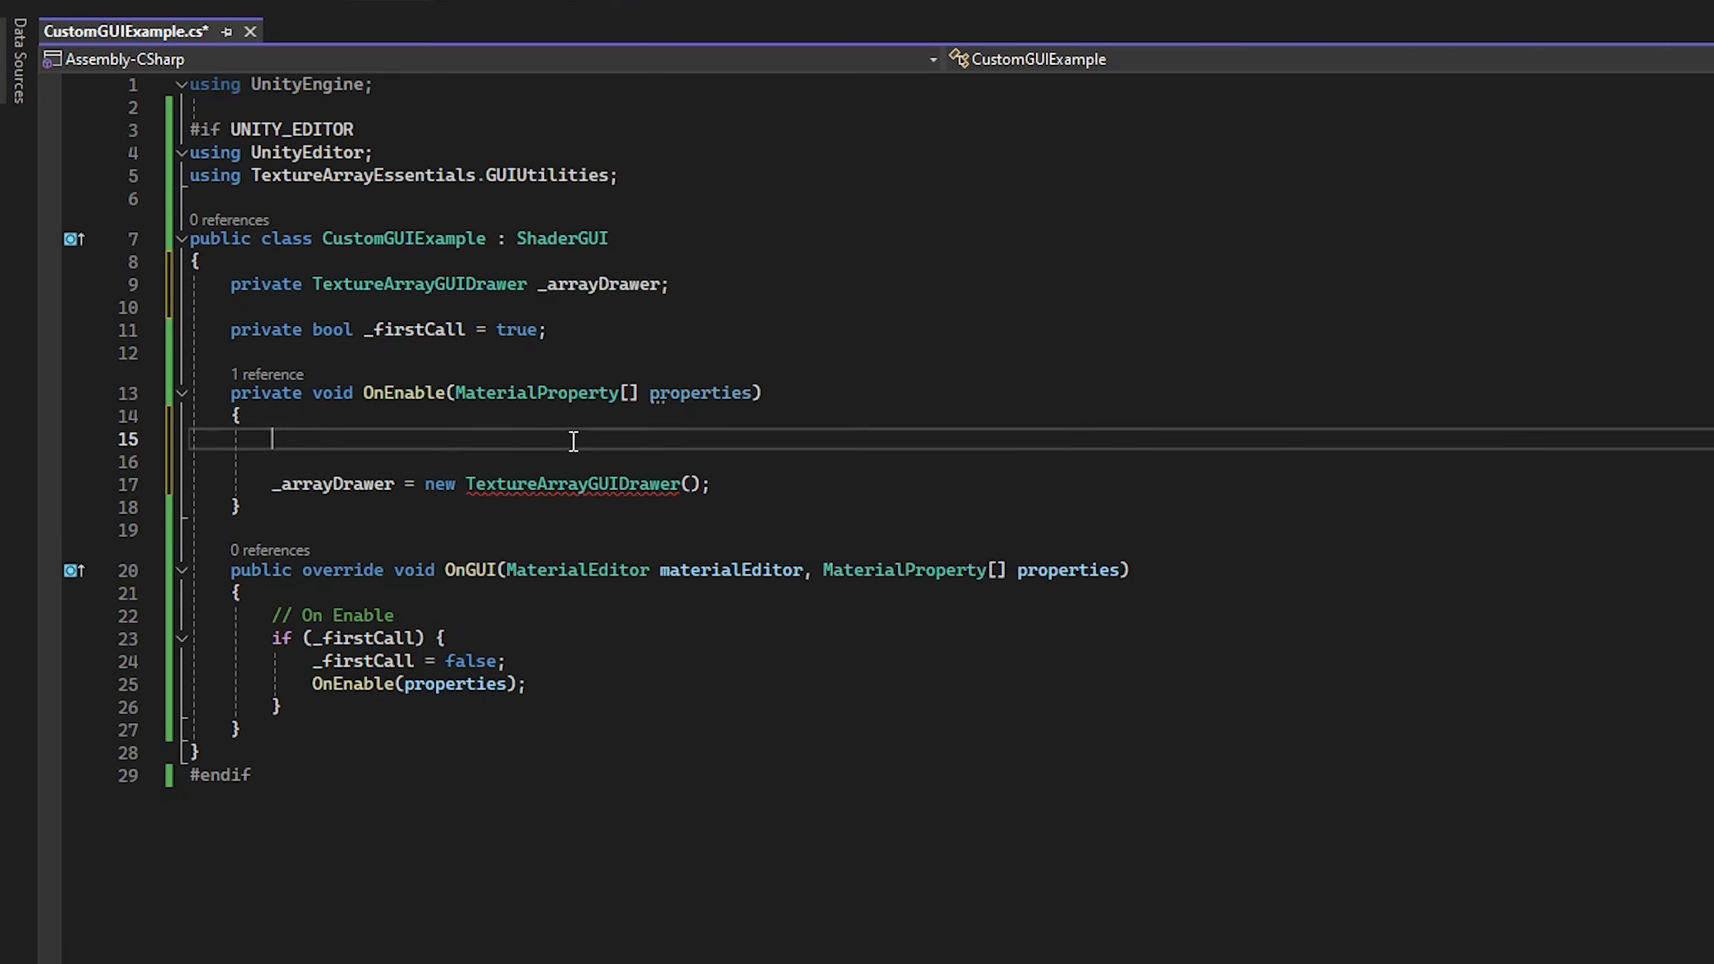
{"action": "type", "text": "MaterialProper"}
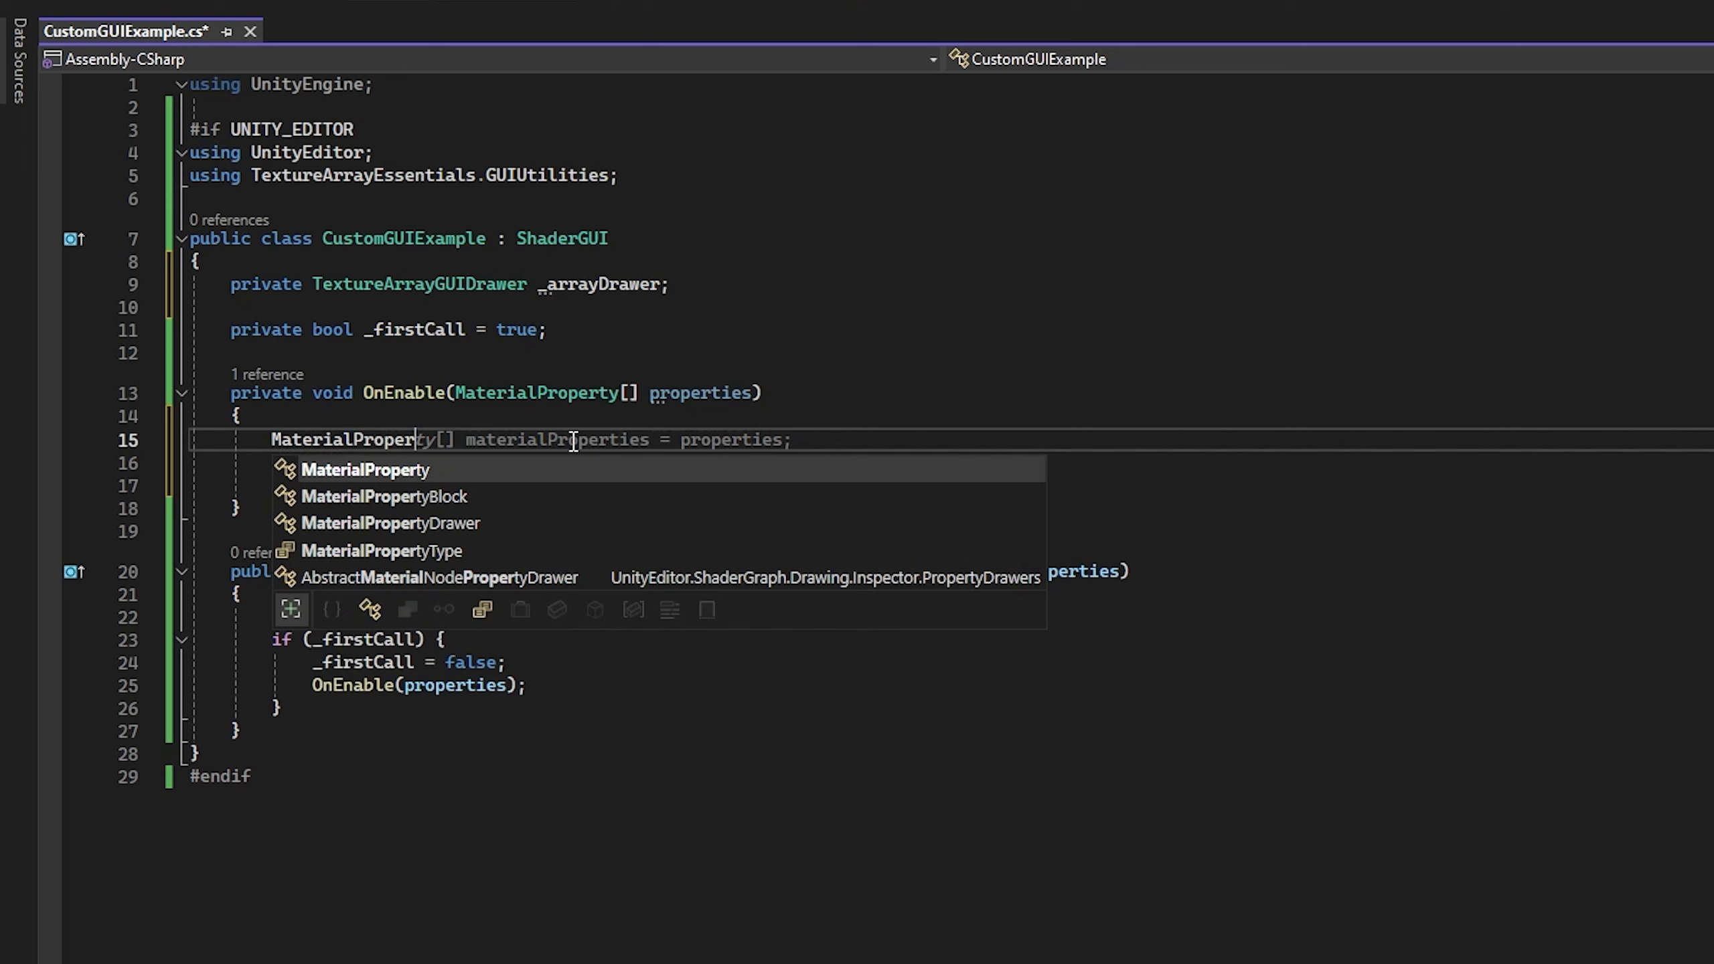
{"action": "type", "text": "ty arrayProper"}
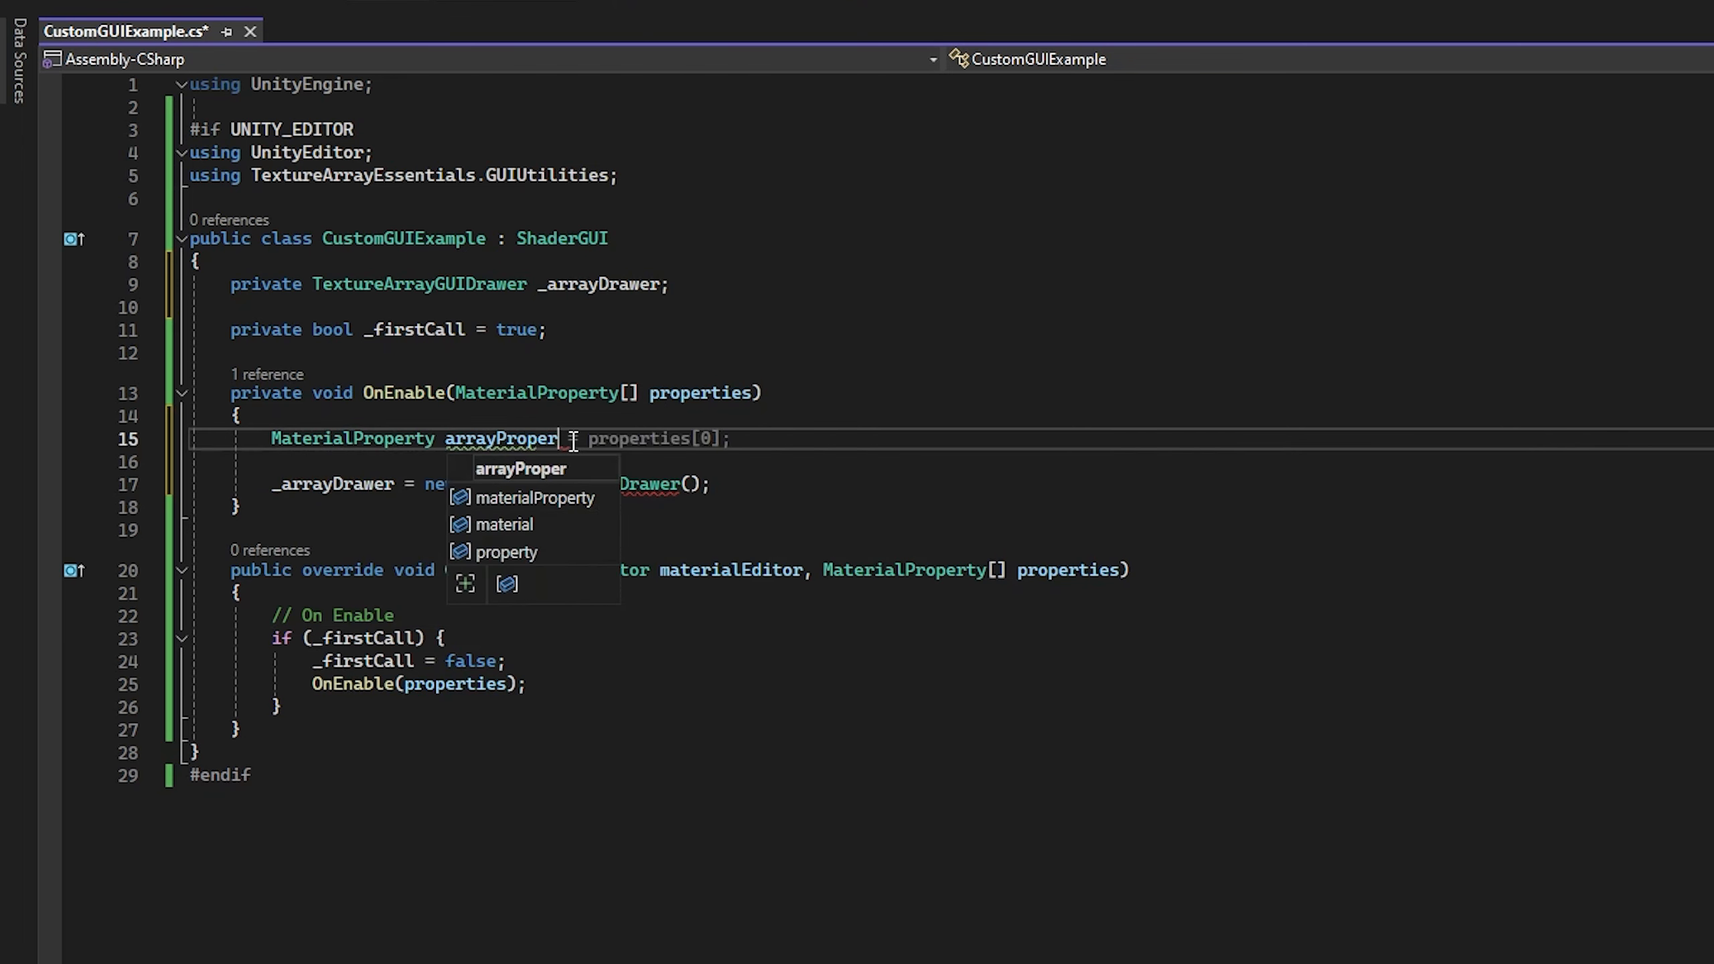
{"action": "type", "text": "ty = FindP"}
{"action": "key", "text": "Tab"}
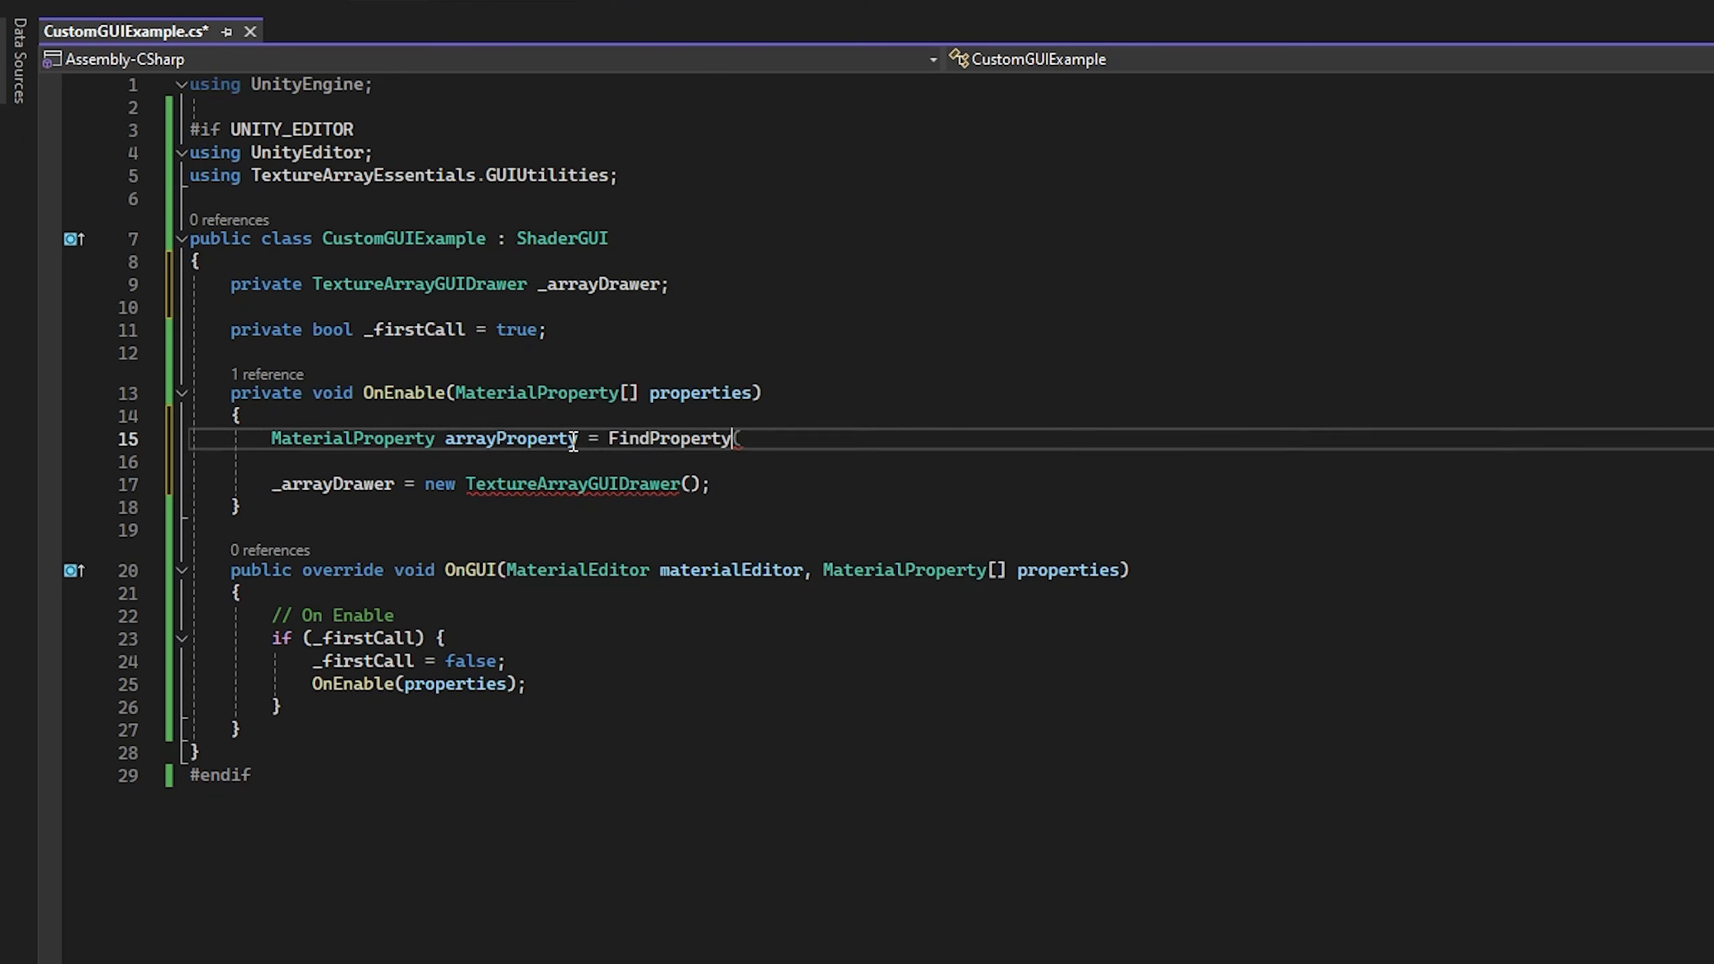
{"action": "type", "text": "("}
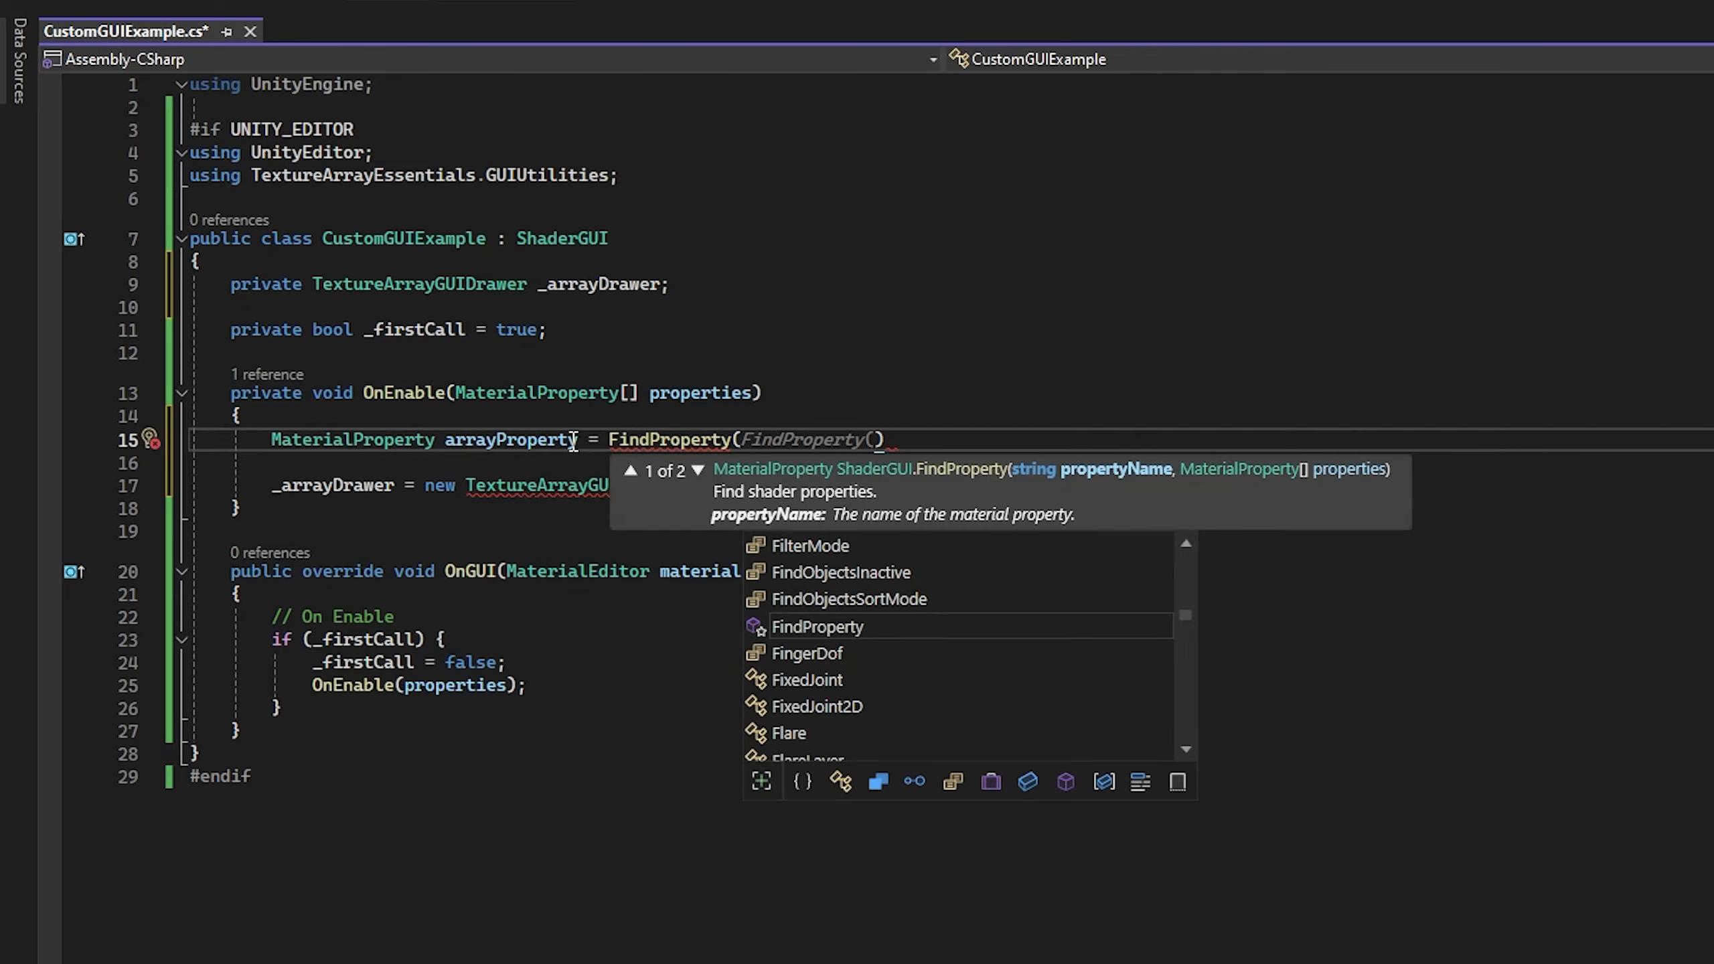
{"action": "left_click", "coordinate": [929, 437]}
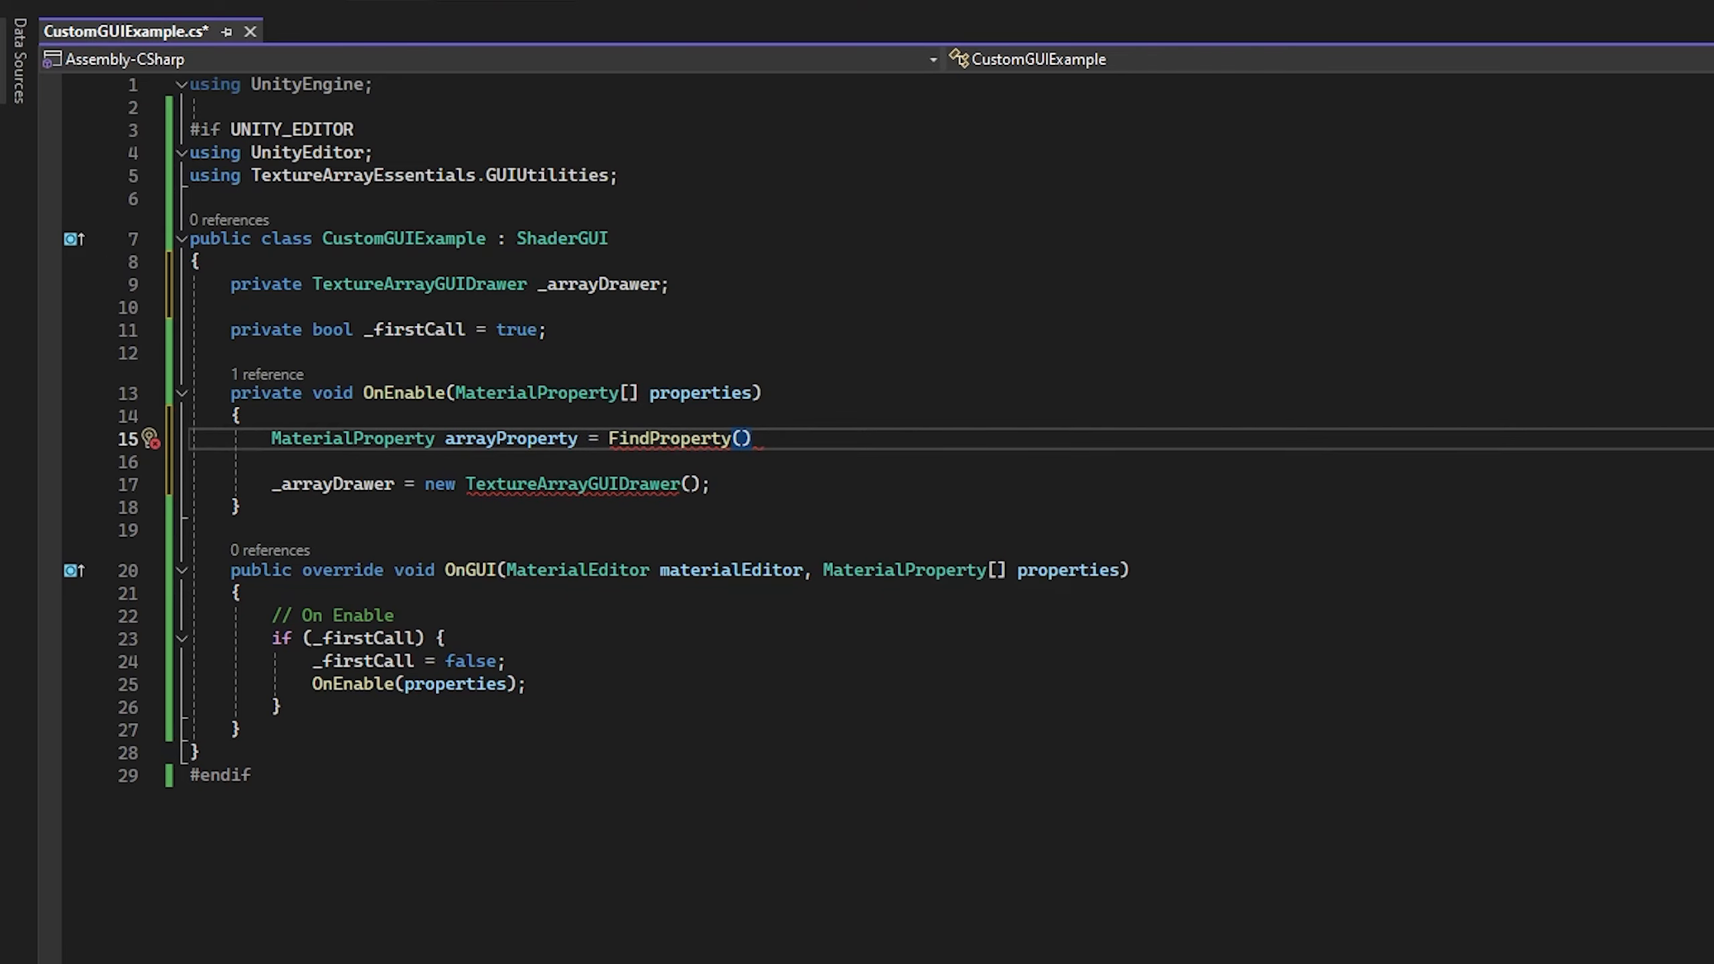
Step: Switch to Unity and examine the TextureArray property's reference name in the Shader graph, widening the Graph Inspector
{"action": "left_click", "coordinate": [182, 951]}
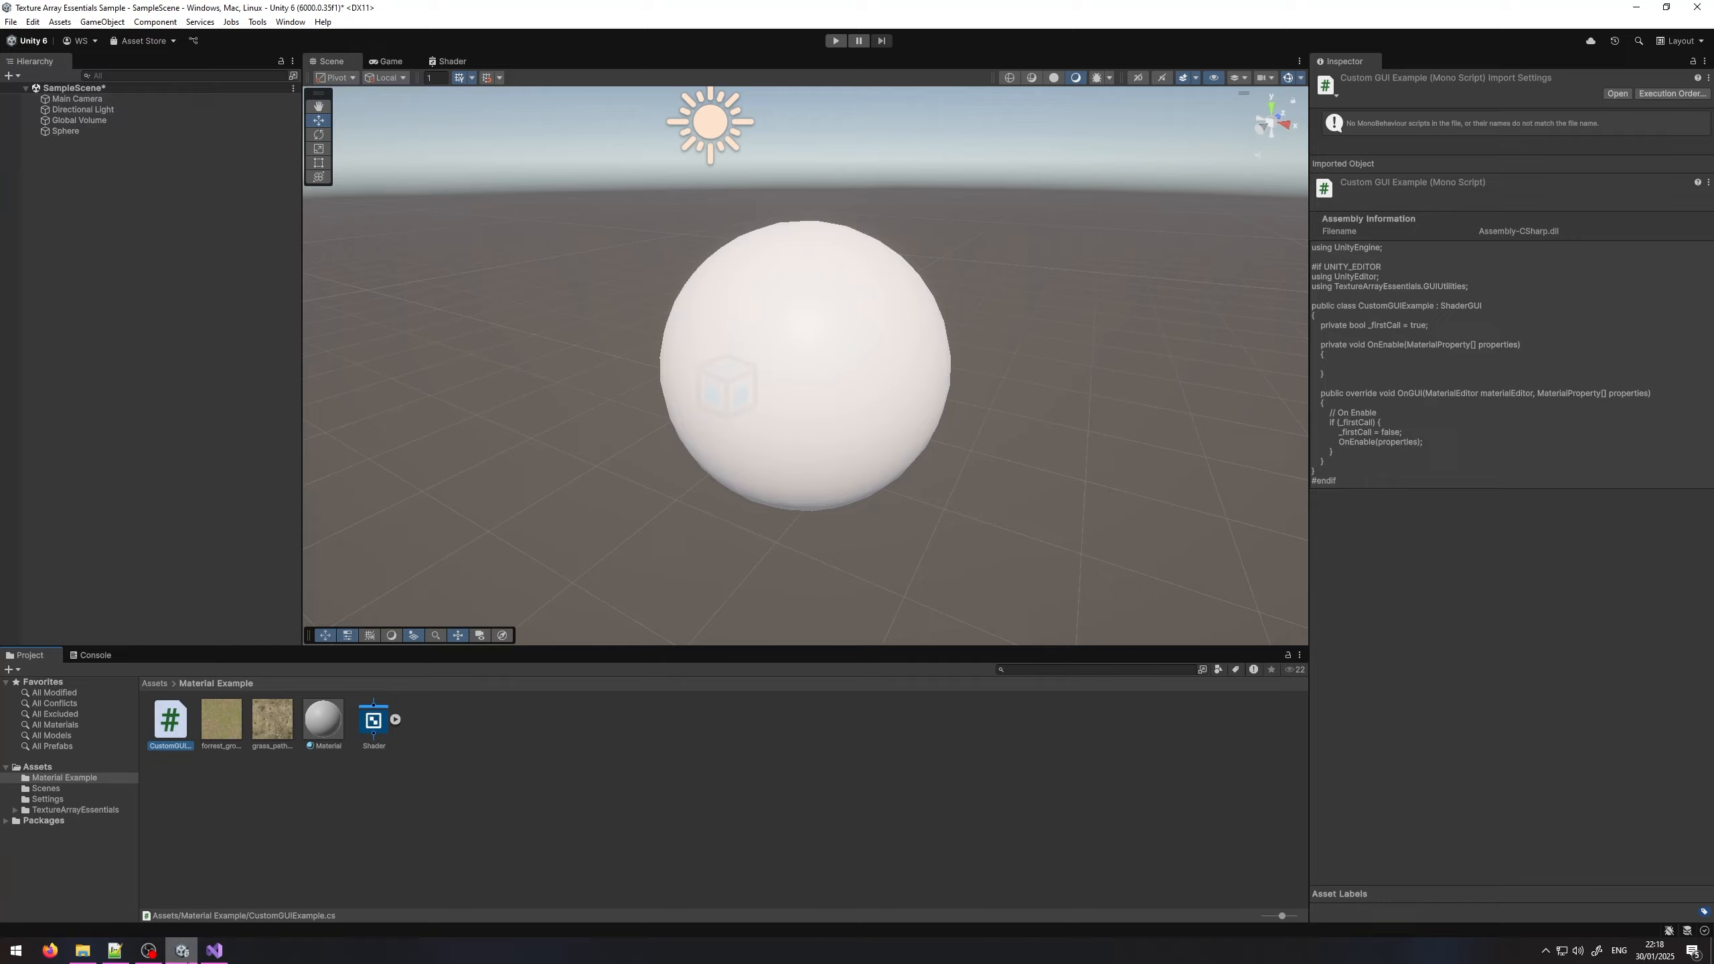
{"action": "left_click", "coordinate": [452, 62]}
{"action": "left_click", "coordinate": [361, 143]}
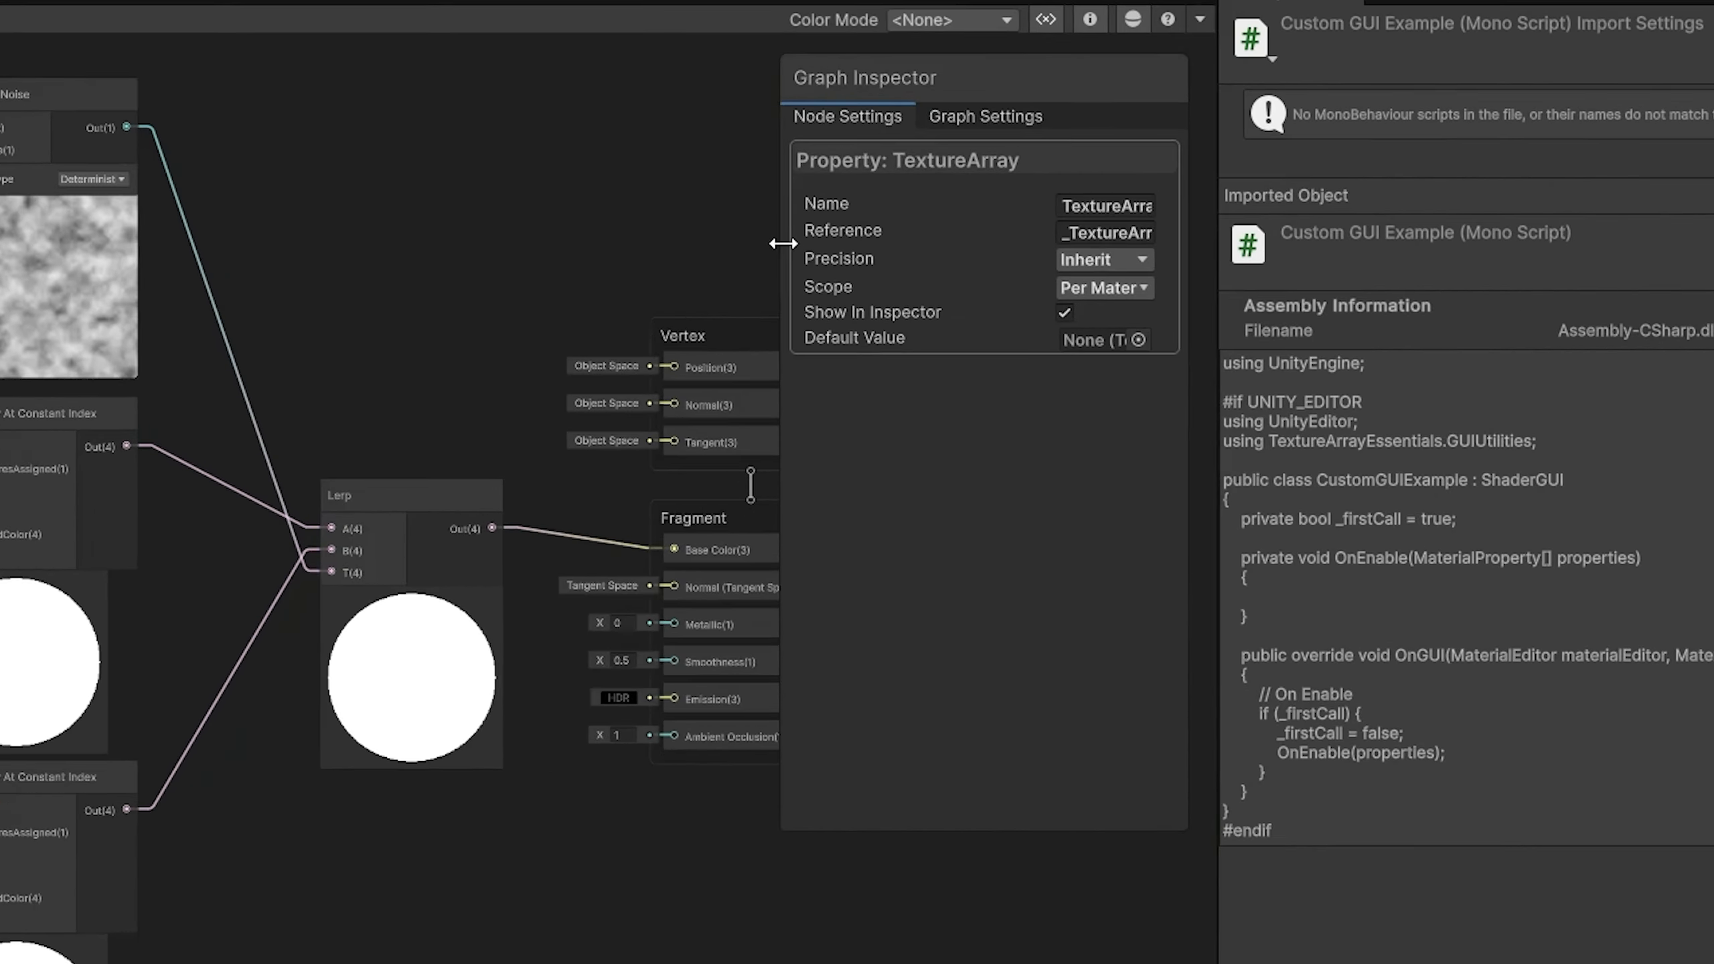
{"action": "left_click_drag", "start_coordinate": [1091, 197], "coordinate": [991, 202]}
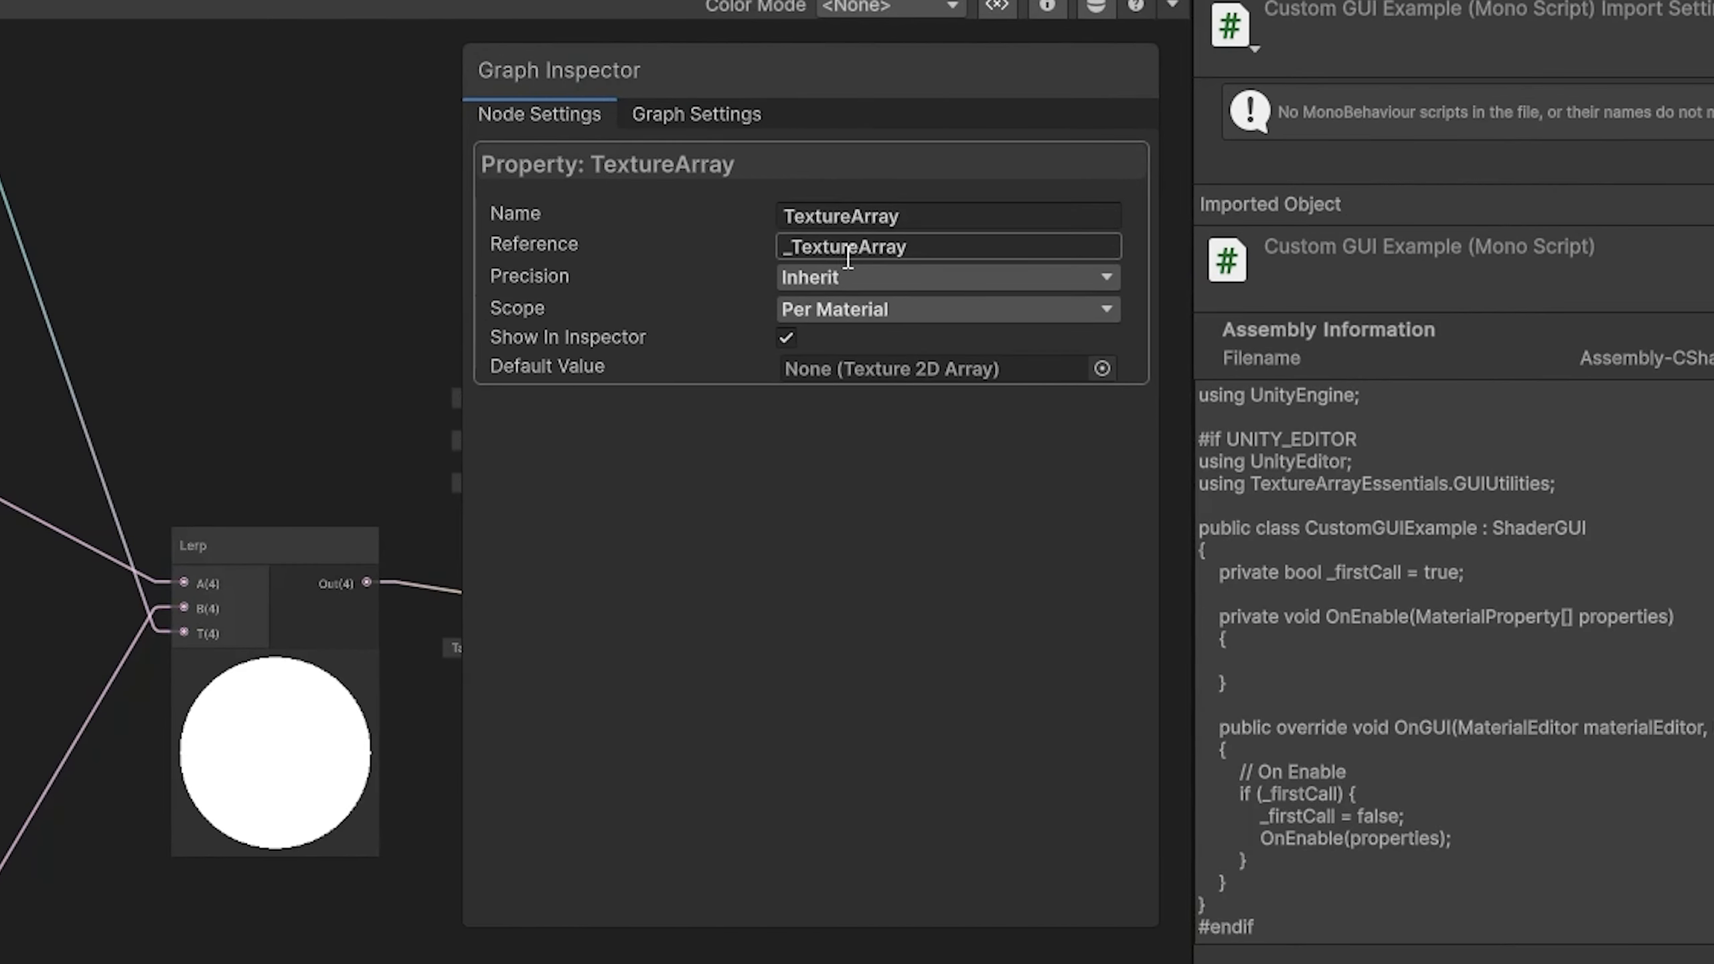